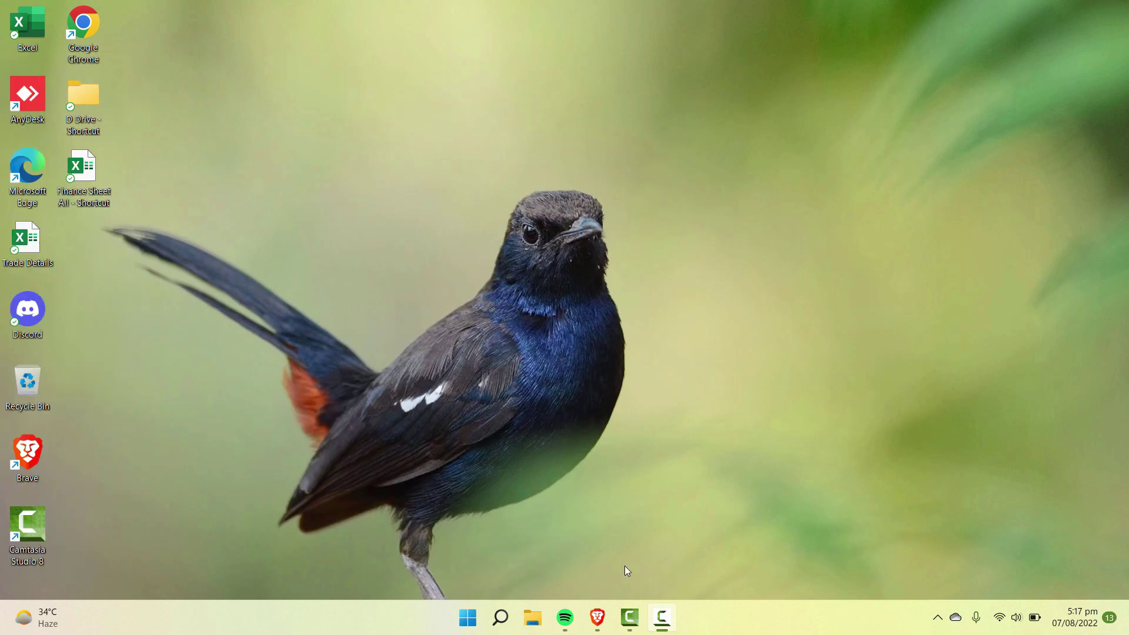
Switch to Canva in the Brave browser and create a new Presentation (16:9) design
{"action": "left_click", "coordinate": [602, 629]}
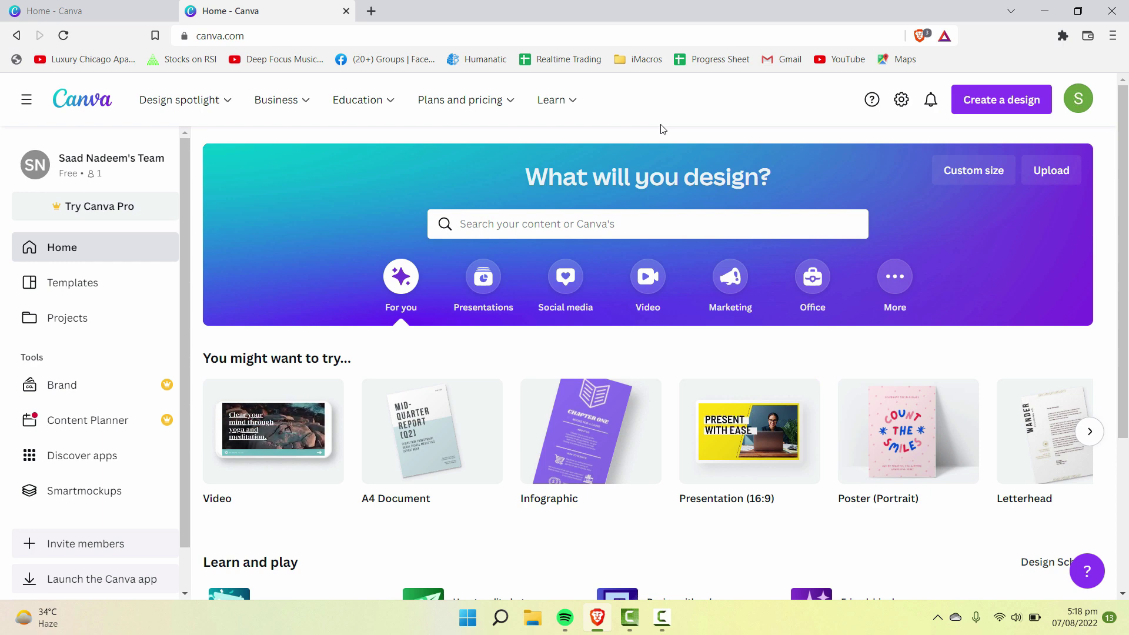
{"action": "left_click", "coordinate": [1010, 110]}
{"action": "scroll", "coordinate": [1033, 239], "scroll_direction": "down", "scroll_amount": 5}
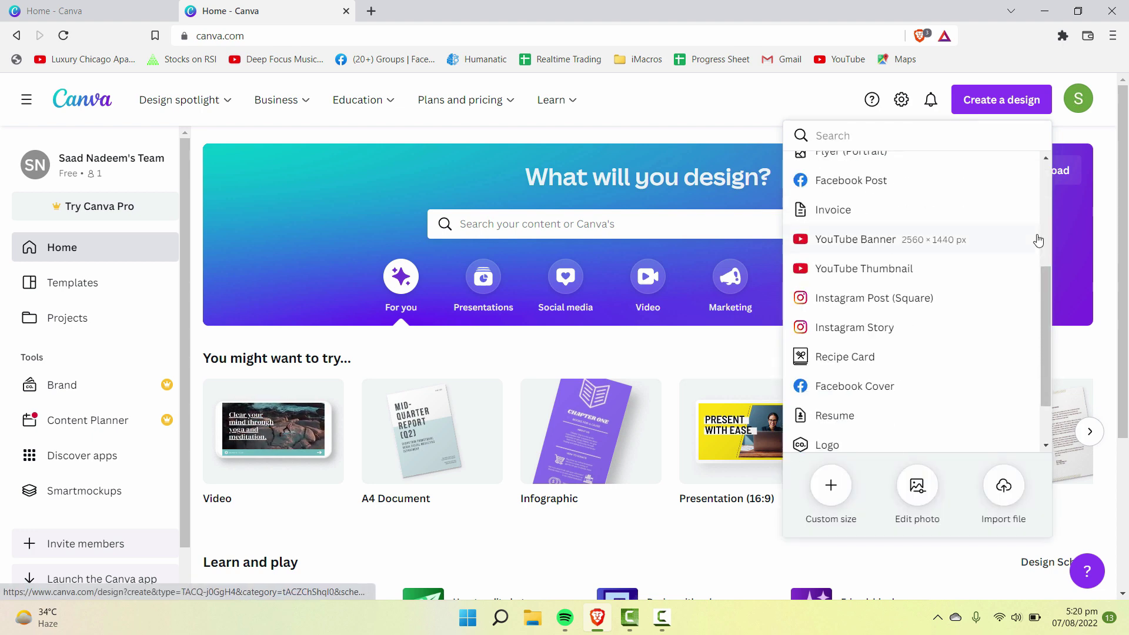
{"action": "scroll", "coordinate": [1036, 241], "scroll_direction": "down", "scroll_amount": 3}
{"action": "scroll", "coordinate": [1037, 244], "scroll_direction": "up", "scroll_amount": 10}
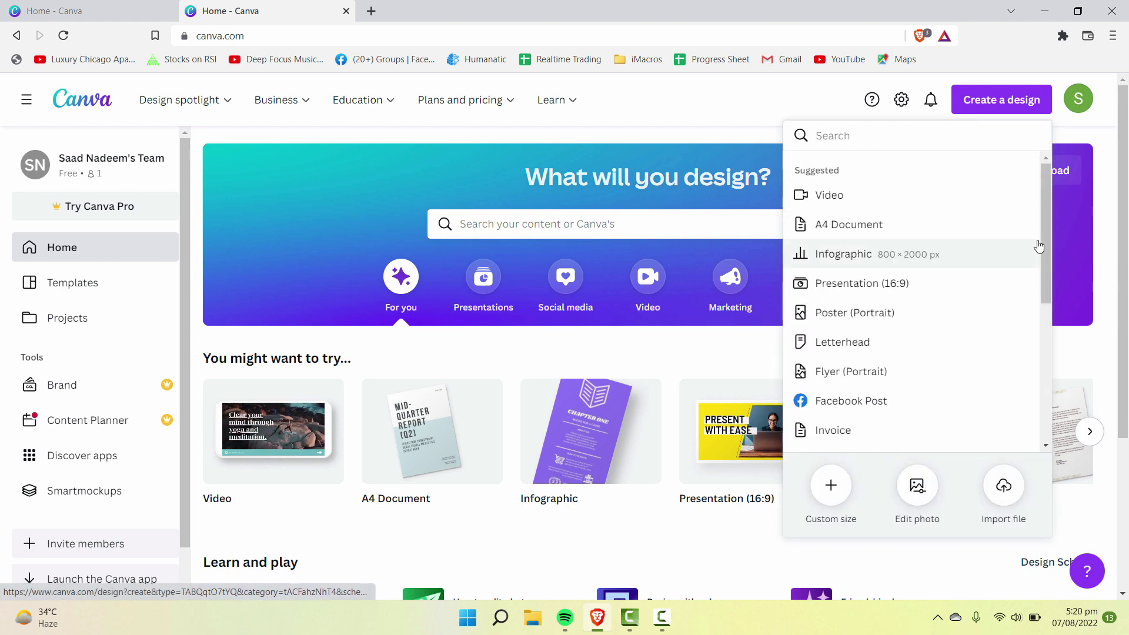
{"action": "left_click", "coordinate": [940, 291]}
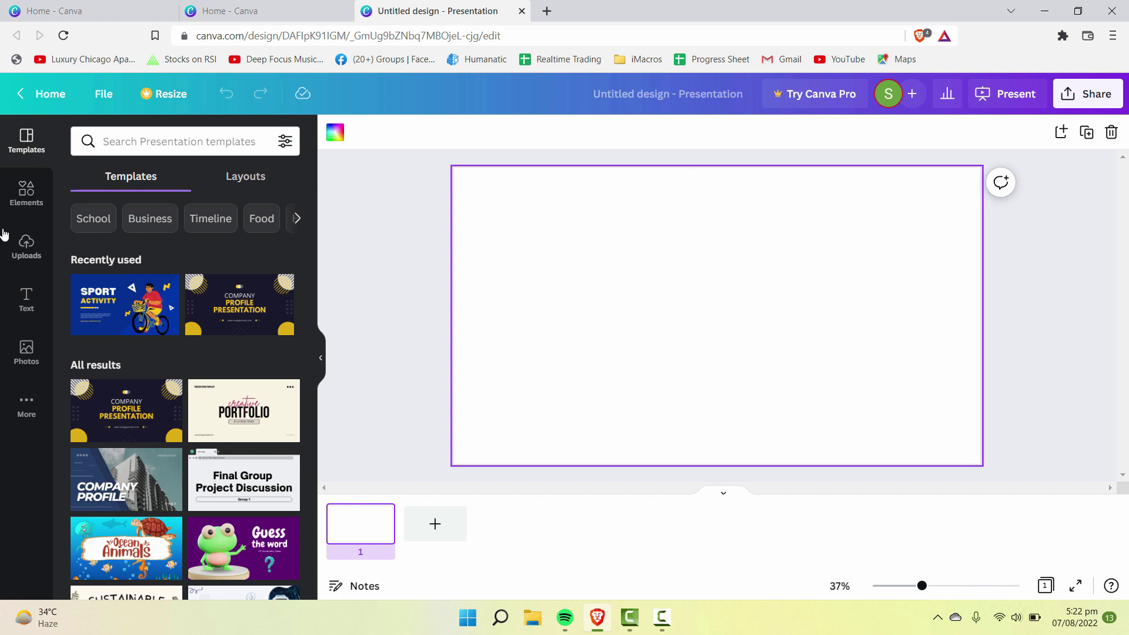
Search the elements for grids and add the grid with two equal side-by-side cells to the page
{"action": "left_click", "coordinate": [28, 204]}
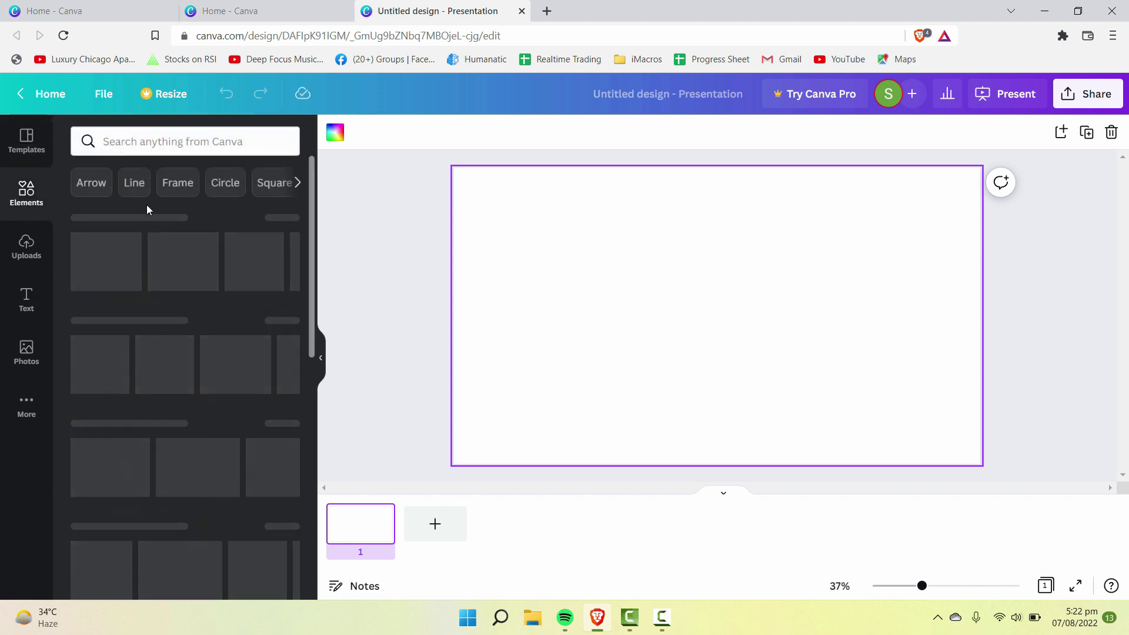
{"action": "type", "text": "grids"}
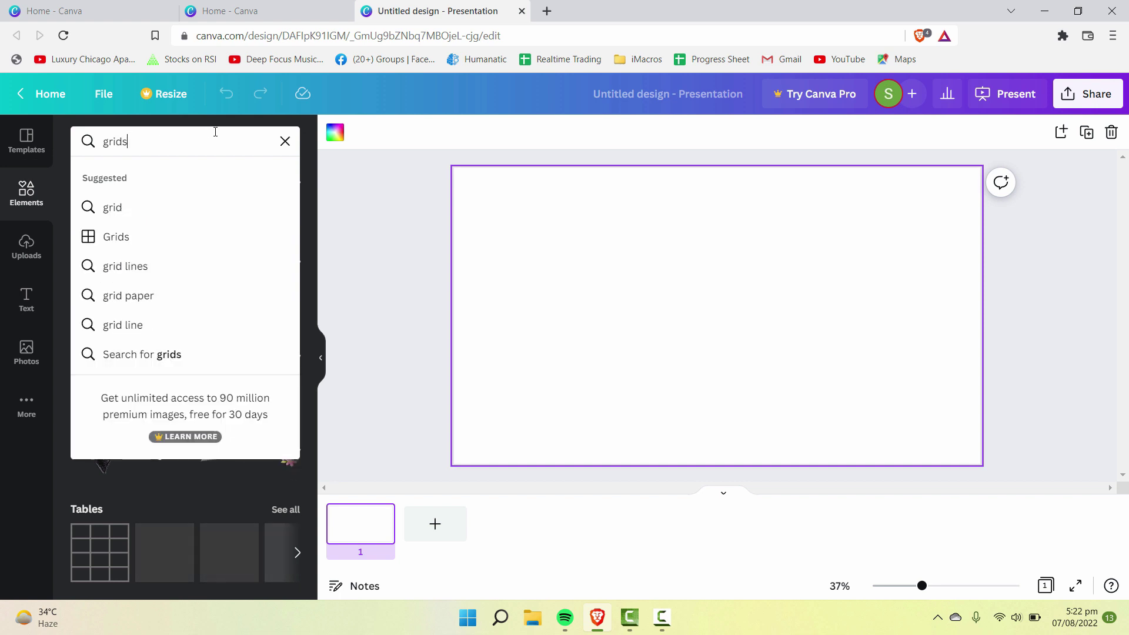
{"action": "left_click", "coordinate": [257, 237]}
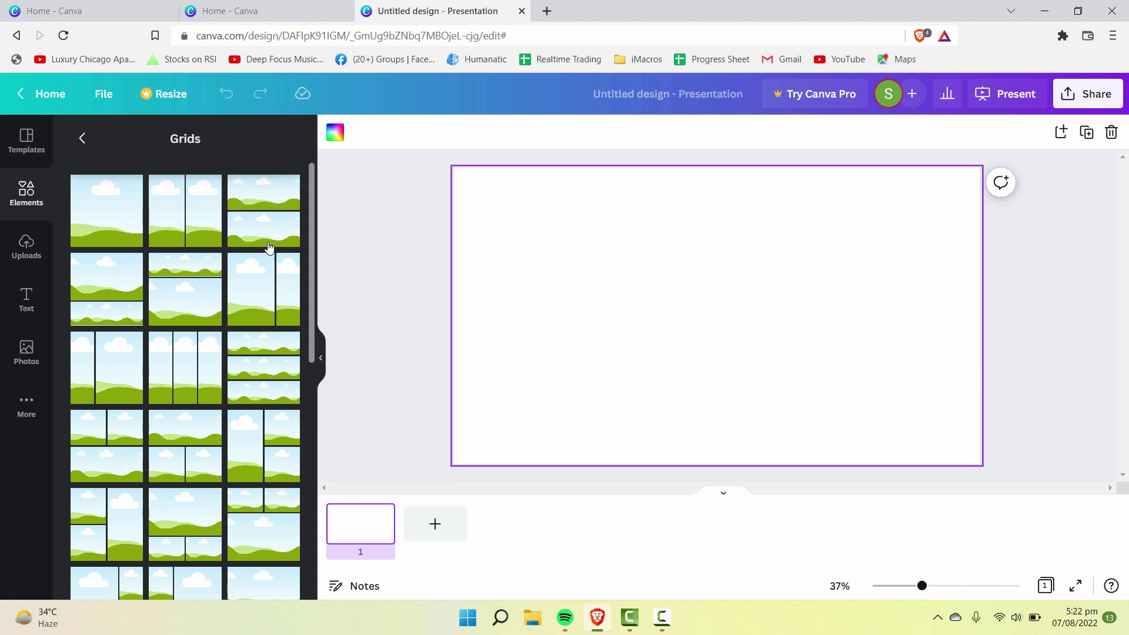
{"action": "scroll", "coordinate": [279, 511], "scroll_direction": "down", "scroll_amount": 3}
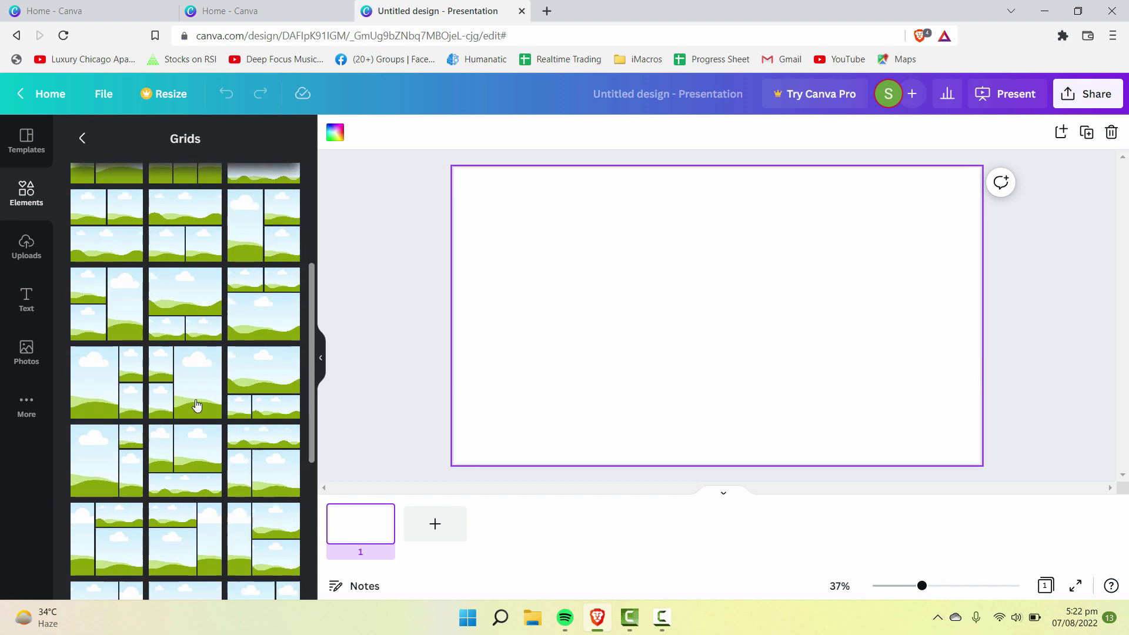
{"action": "scroll", "coordinate": [202, 405], "scroll_direction": "up", "scroll_amount": 3}
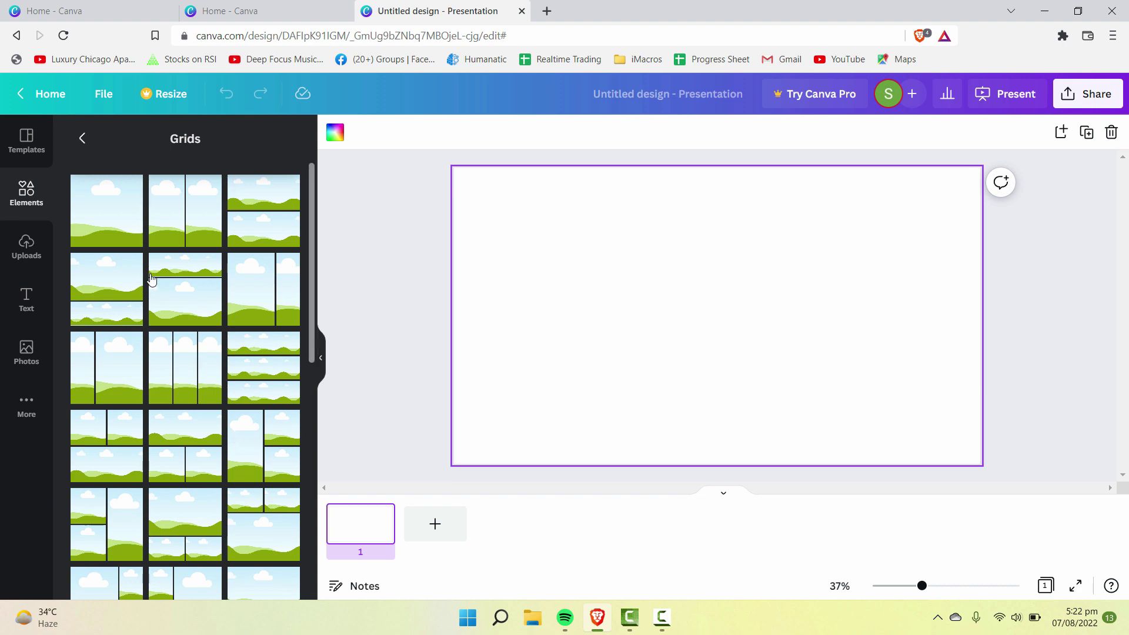
{"action": "left_click", "coordinate": [187, 223]}
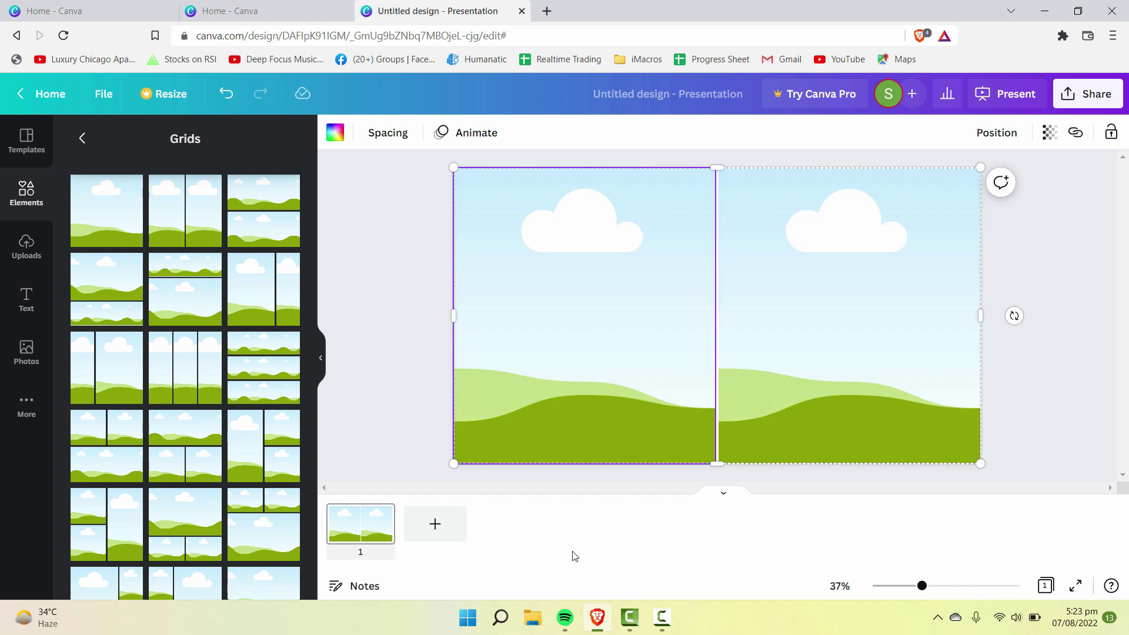
{"action": "left_click", "coordinate": [653, 484]}
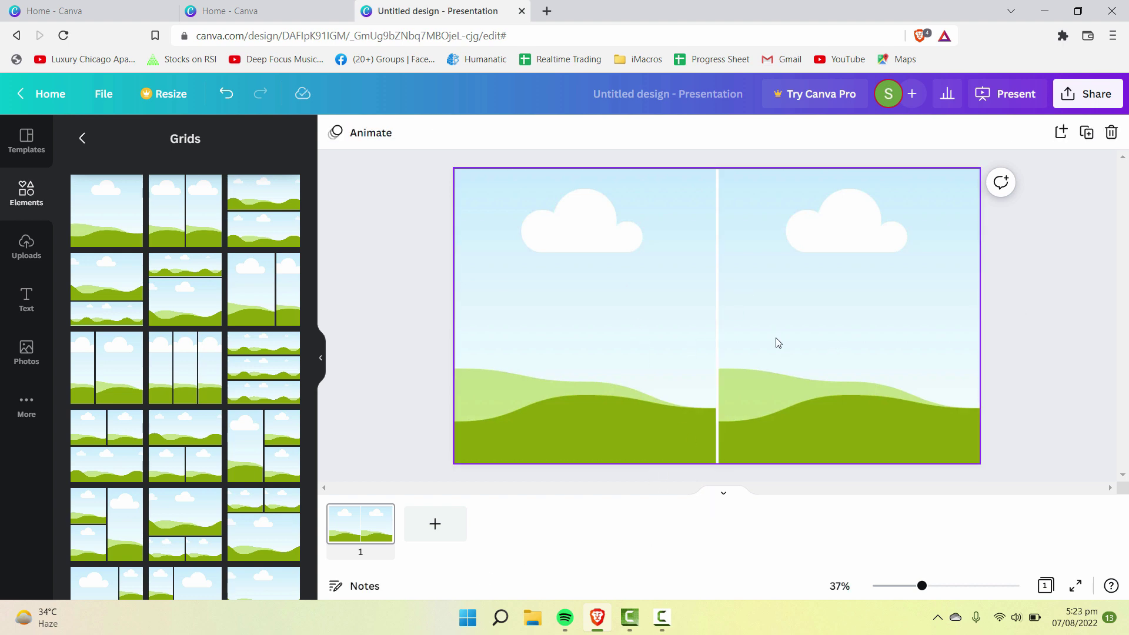
Adjust the edges and corners of the two-cell grid to fill the page at 1920 × 1080
{"action": "left_click", "coordinate": [565, 347]}
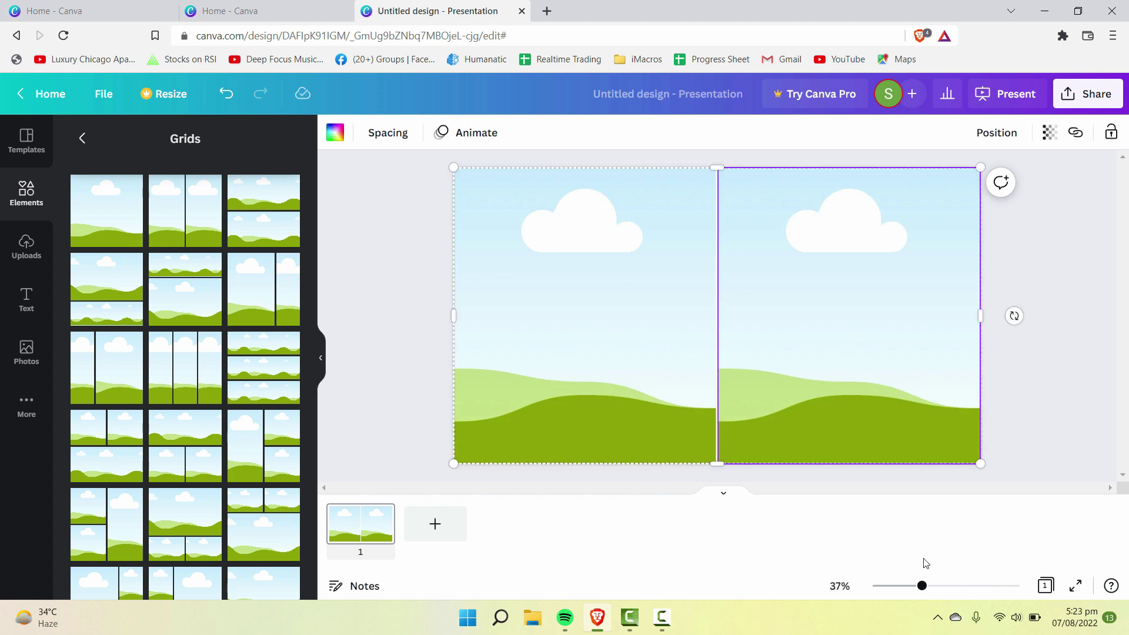
{"action": "left_click", "coordinate": [929, 475]}
{"action": "left_click", "coordinate": [546, 341]}
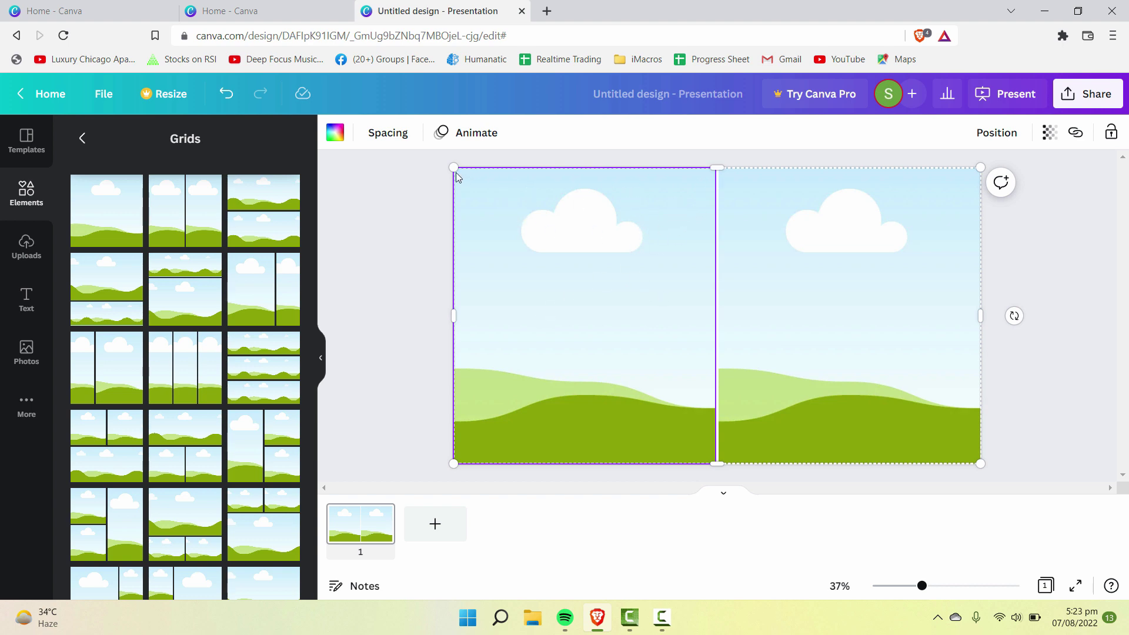
{"action": "left_click_drag", "start_coordinate": [450, 167], "coordinate": [459, 170]}
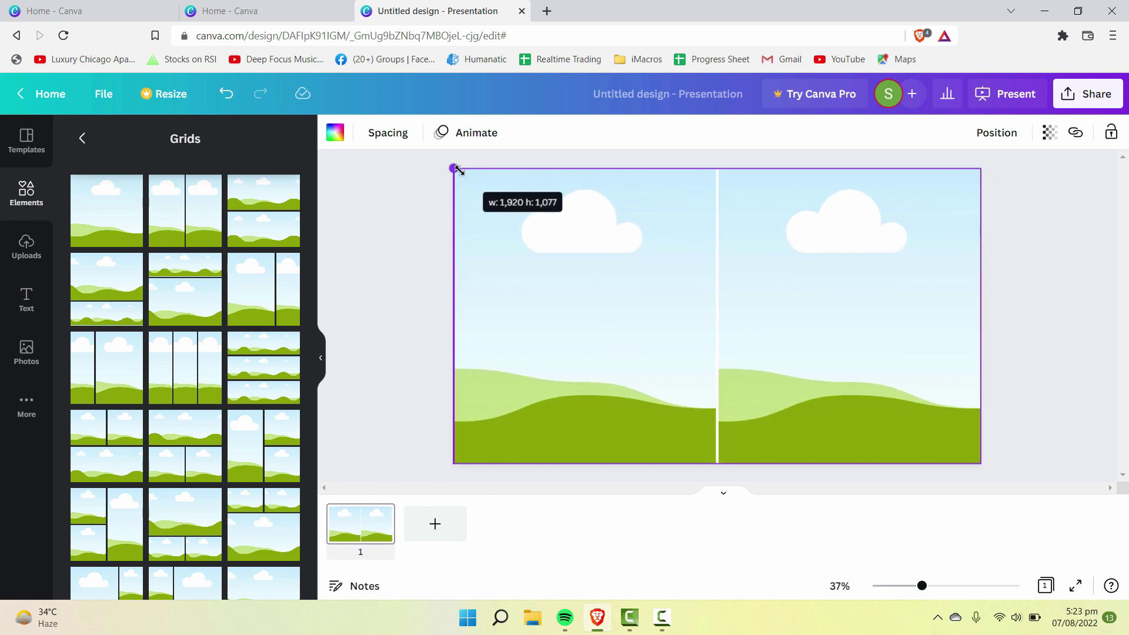
{"action": "left_click_drag", "start_coordinate": [459, 170], "coordinate": [458, 172]}
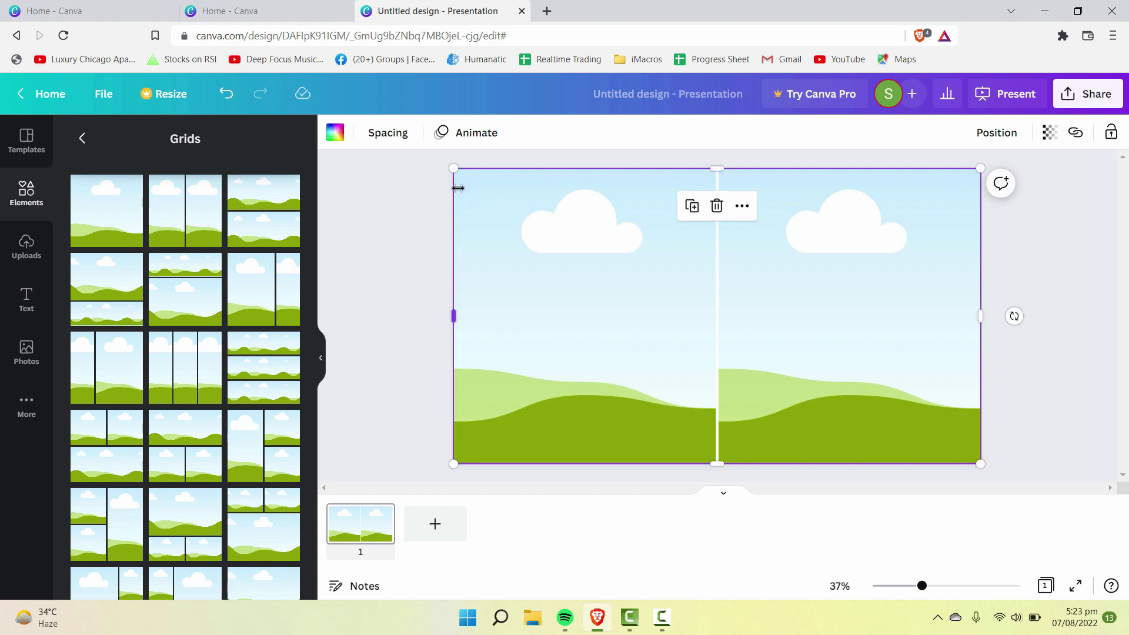
{"action": "left_click_drag", "start_coordinate": [716, 165], "coordinate": [718, 167]}
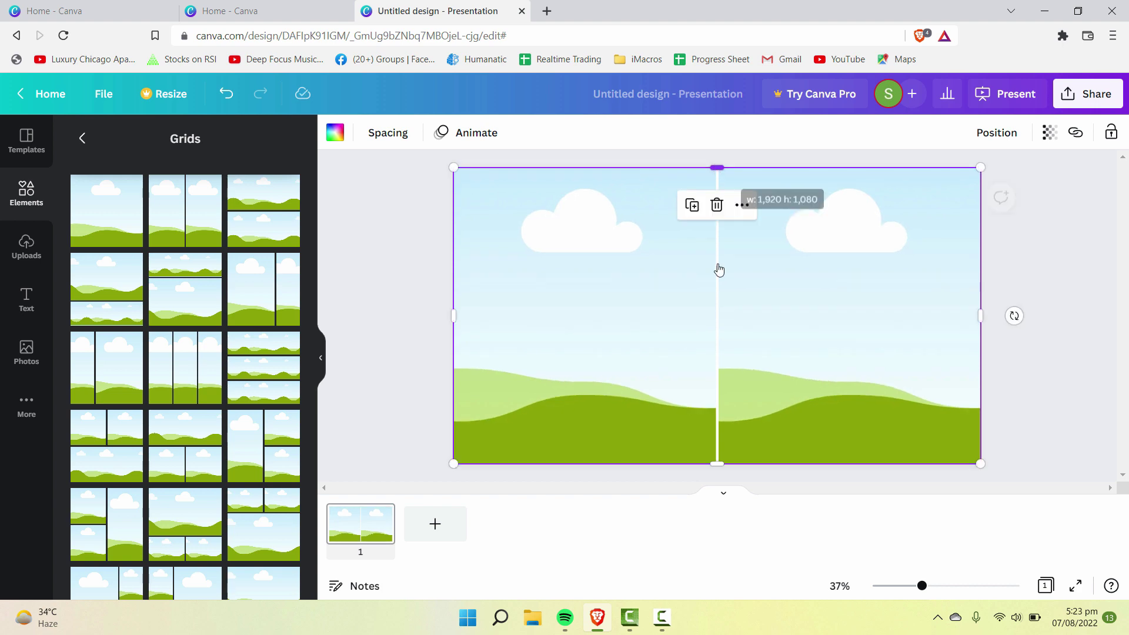
{"action": "left_click_drag", "start_coordinate": [716, 463], "coordinate": [716, 465]}
{"action": "left_click_drag", "start_coordinate": [978, 461], "coordinate": [979, 463]}
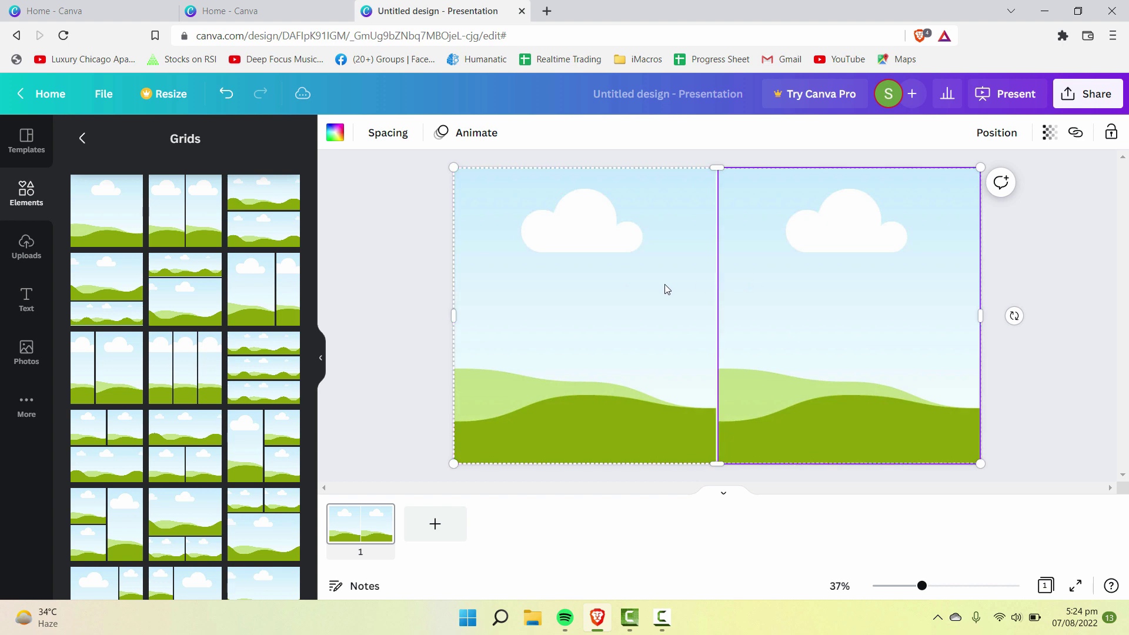
{"action": "left_click", "coordinate": [799, 495]}
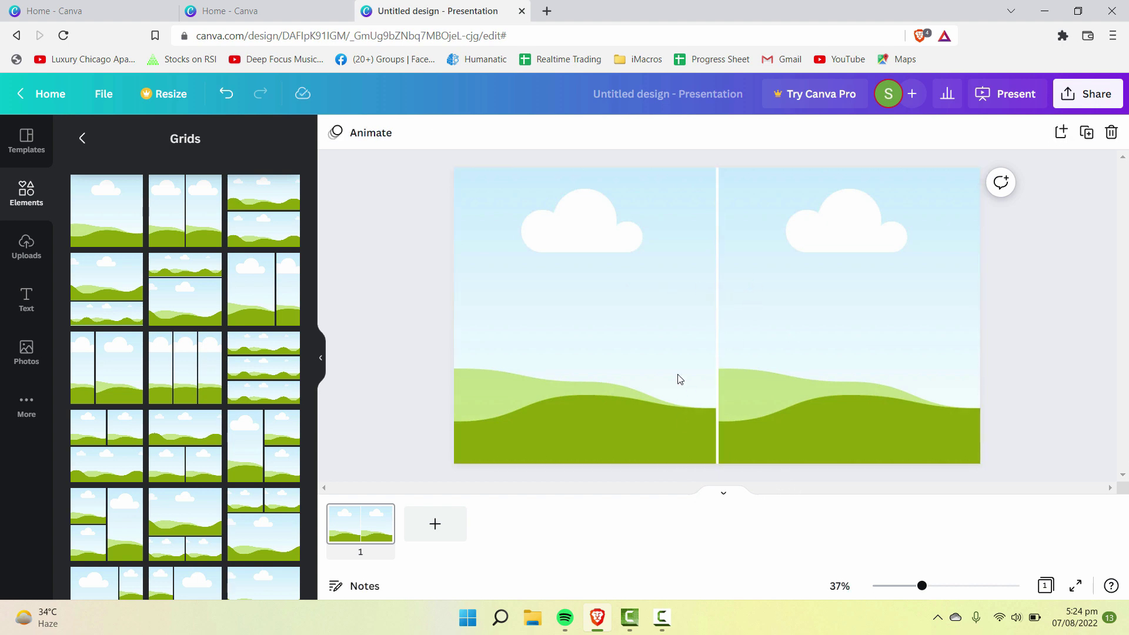
Set the grid spacing between the two cells to 0
{"action": "left_click", "coordinate": [673, 314]}
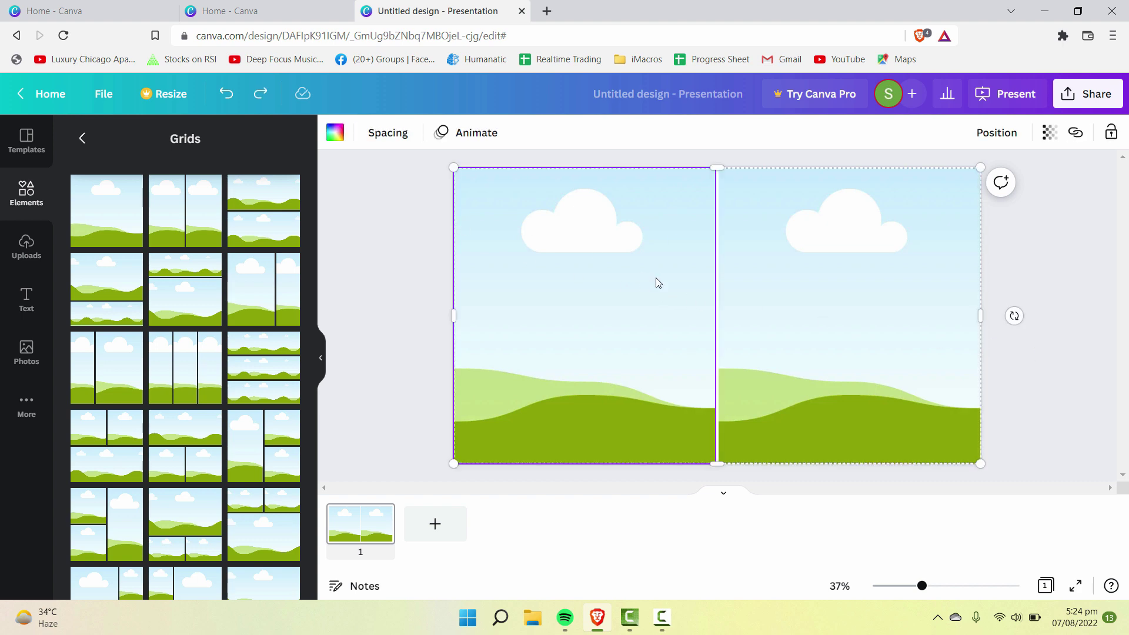
{"action": "left_click", "coordinate": [1050, 252]}
{"action": "left_click_drag", "start_coordinate": [1050, 252], "coordinate": [488, 355]}
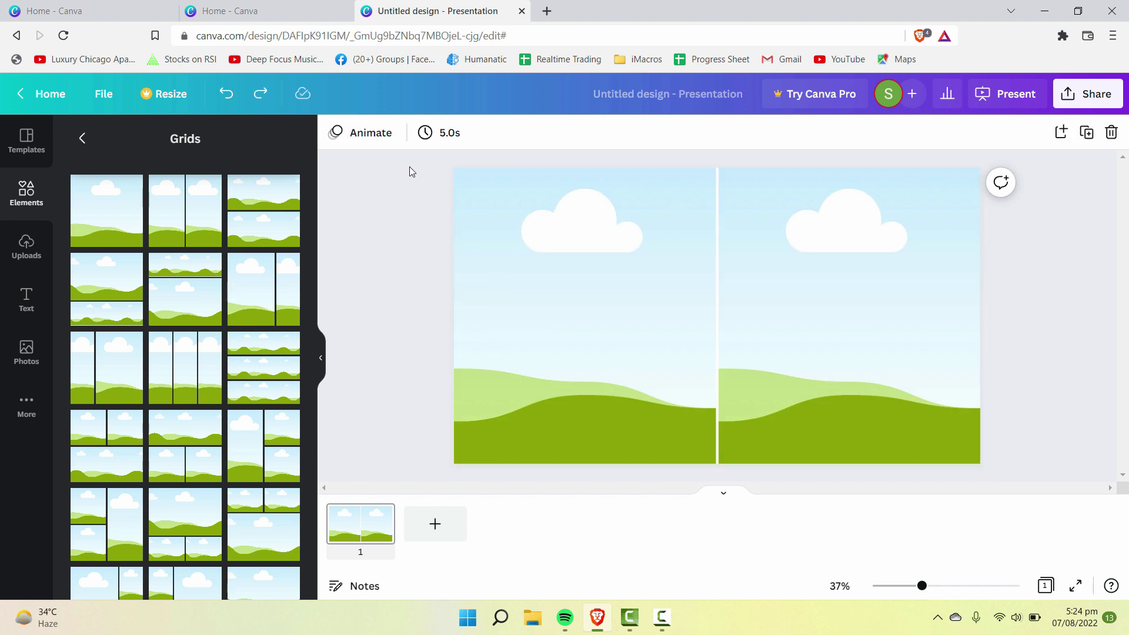
{"action": "left_click", "coordinate": [760, 300]}
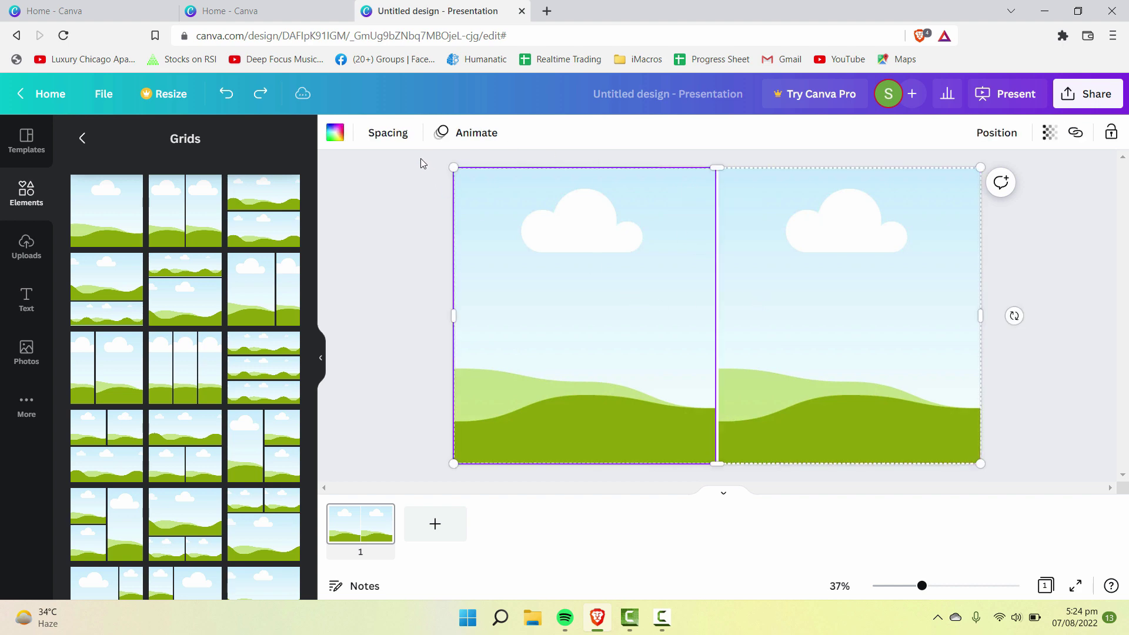
{"action": "left_click", "coordinate": [400, 141]}
{"action": "left_click", "coordinate": [377, 190]}
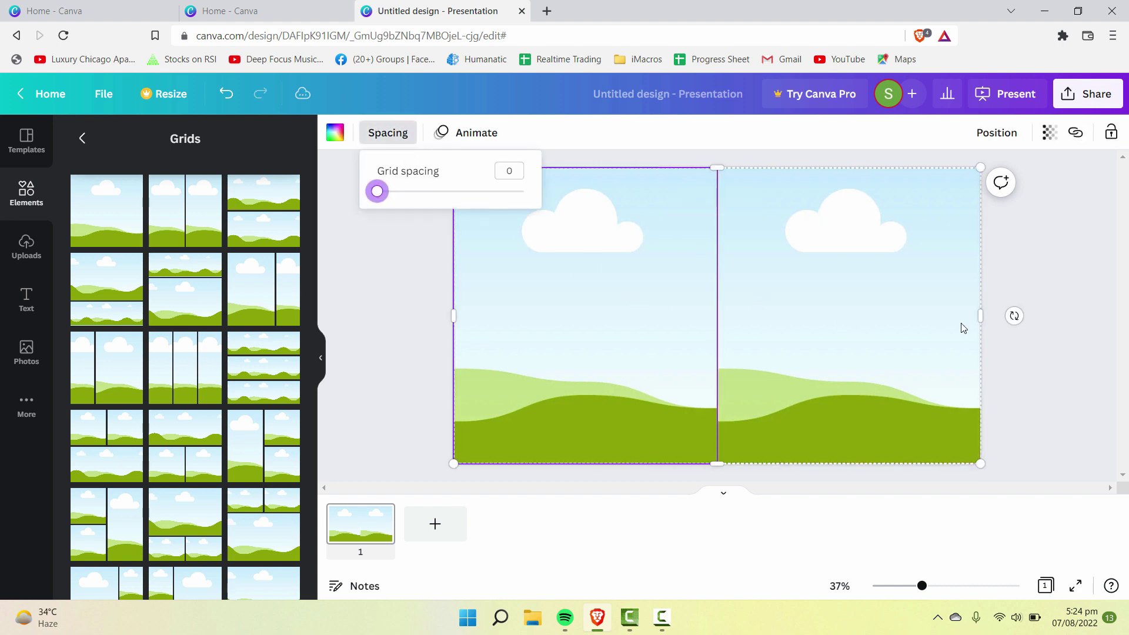
{"action": "left_click", "coordinate": [848, 338]}
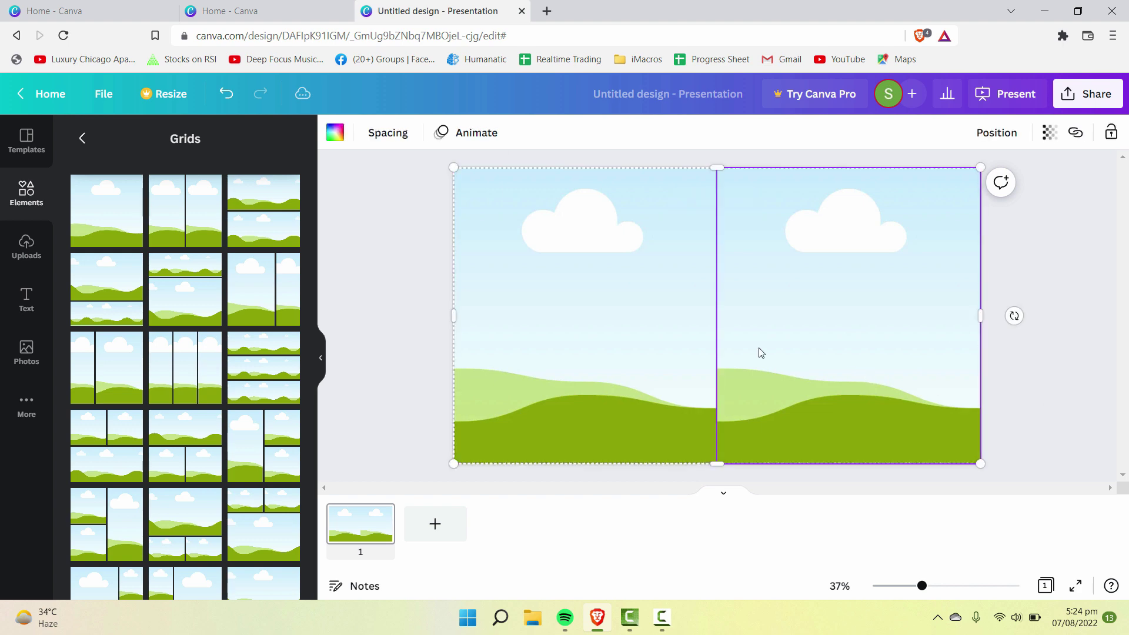
{"action": "left_click", "coordinate": [396, 135]}
{"action": "left_click", "coordinate": [358, 314]}
{"action": "left_click", "coordinate": [358, 314]}
Fill the right grid cell with the light gray default color
{"action": "left_click", "coordinate": [836, 281]}
{"action": "left_click", "coordinate": [335, 132]}
{"action": "left_click", "coordinate": [243, 344]}
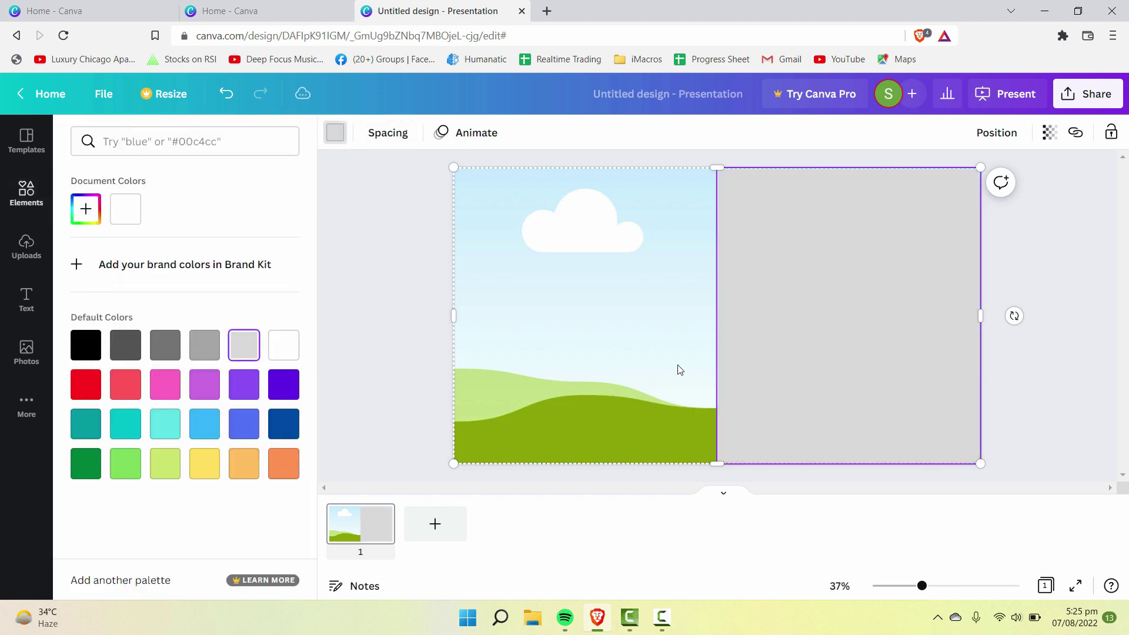
Fill the left grid cell with the white default color and deselect the grid
{"action": "left_click", "coordinate": [343, 138]}
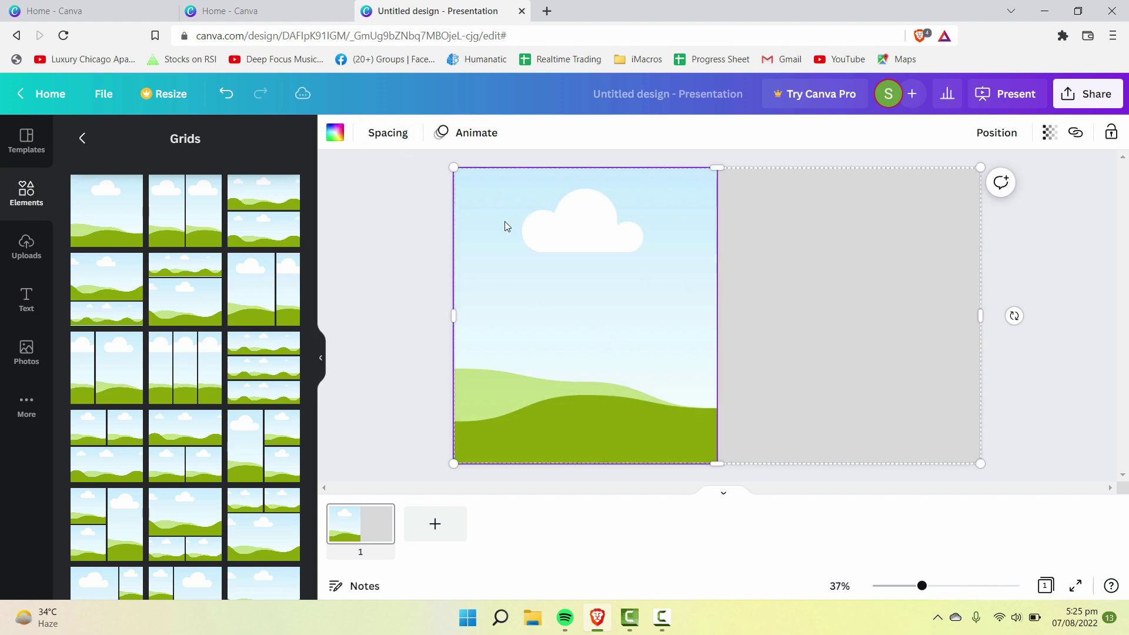
{"action": "left_click", "coordinate": [335, 133]}
{"action": "left_click", "coordinate": [284, 345]}
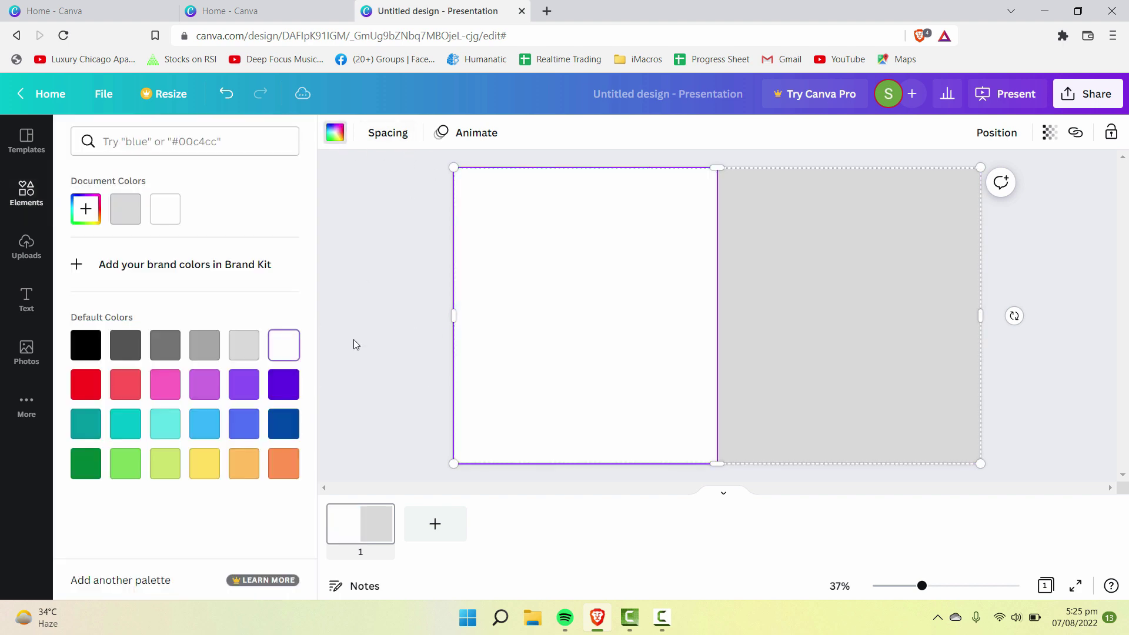
{"action": "left_click", "coordinate": [575, 353]}
{"action": "left_click", "coordinate": [746, 291]}
{"action": "left_click", "coordinate": [437, 333]}
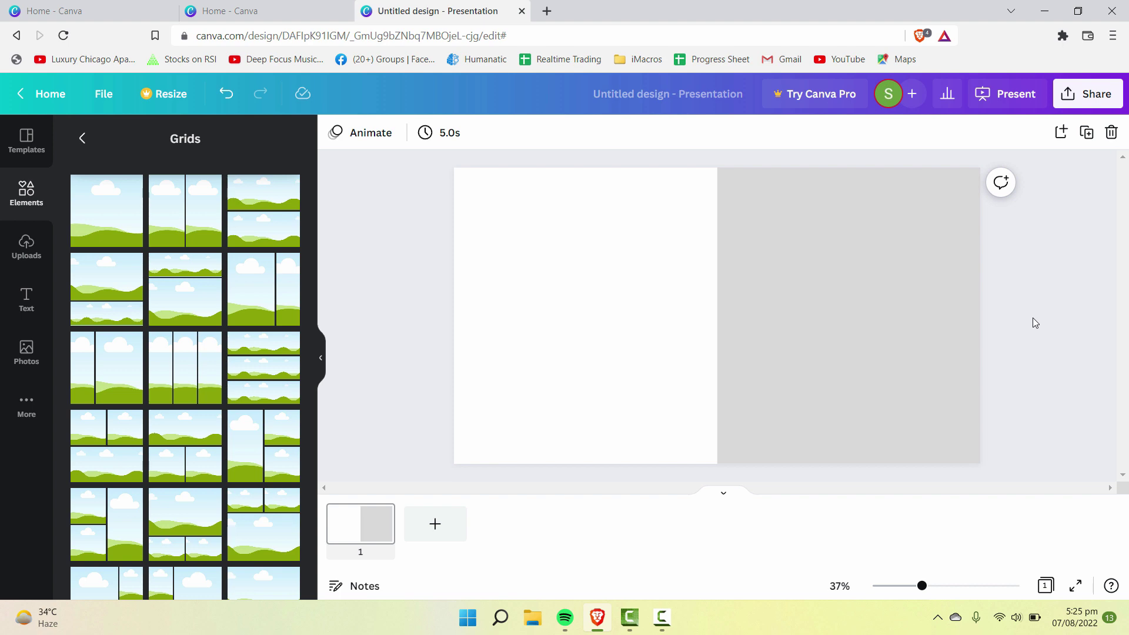
{"action": "left_click", "coordinate": [567, 310]}
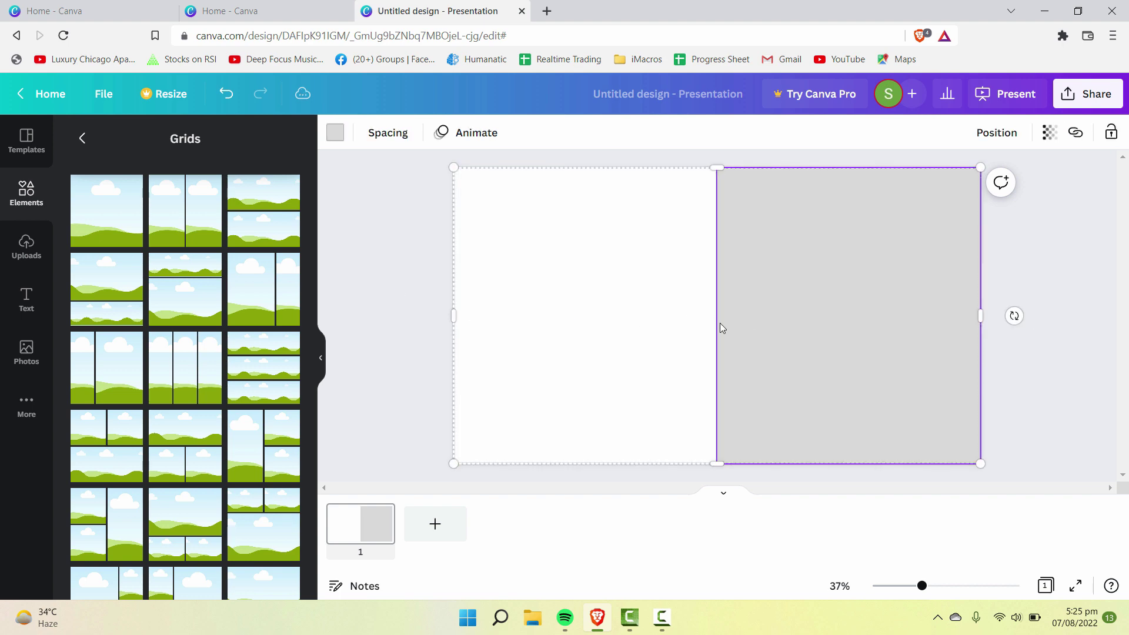
{"action": "left_click", "coordinate": [590, 328]}
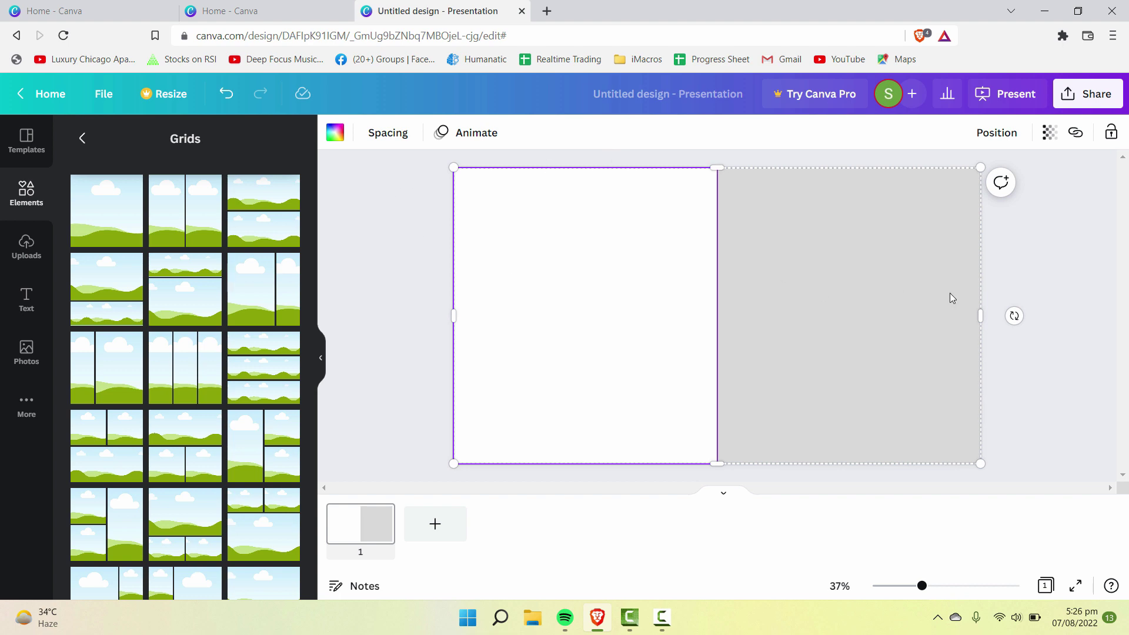
{"action": "left_click", "coordinate": [443, 232]}
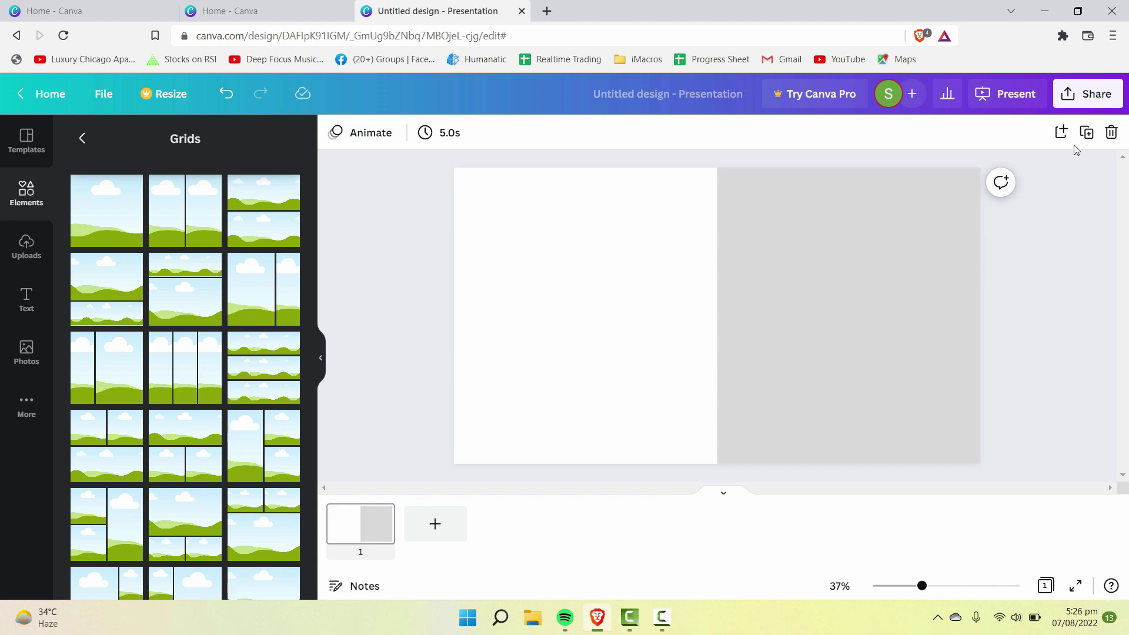
Lock the white and gray grid in place on the page and deselect it
{"action": "right_click", "coordinate": [871, 274]}
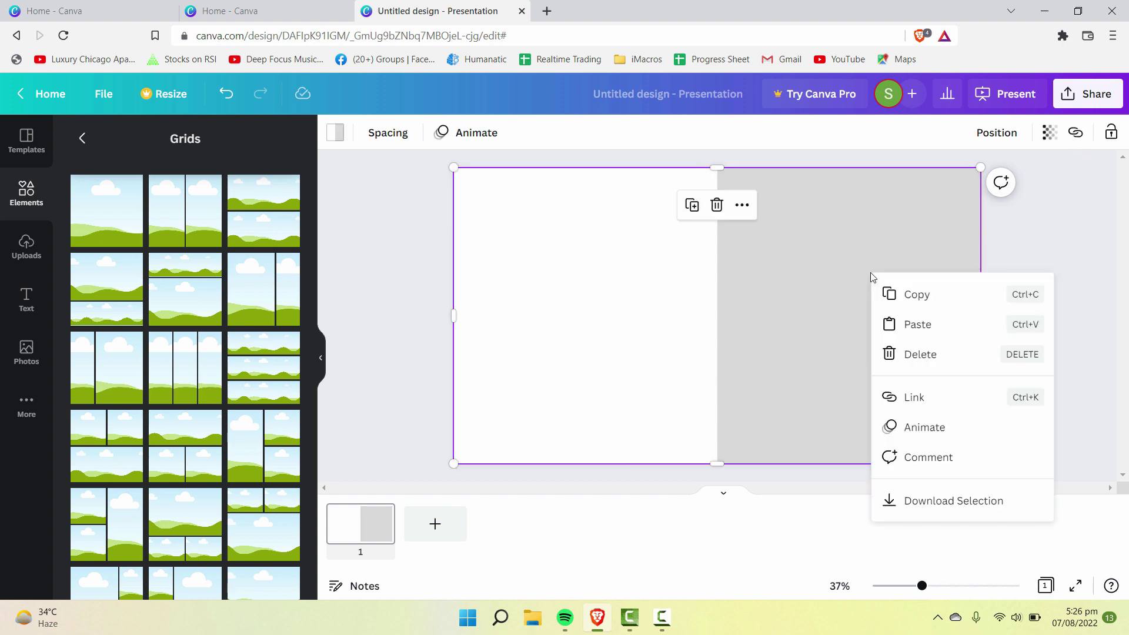
{"action": "left_click", "coordinate": [813, 288]}
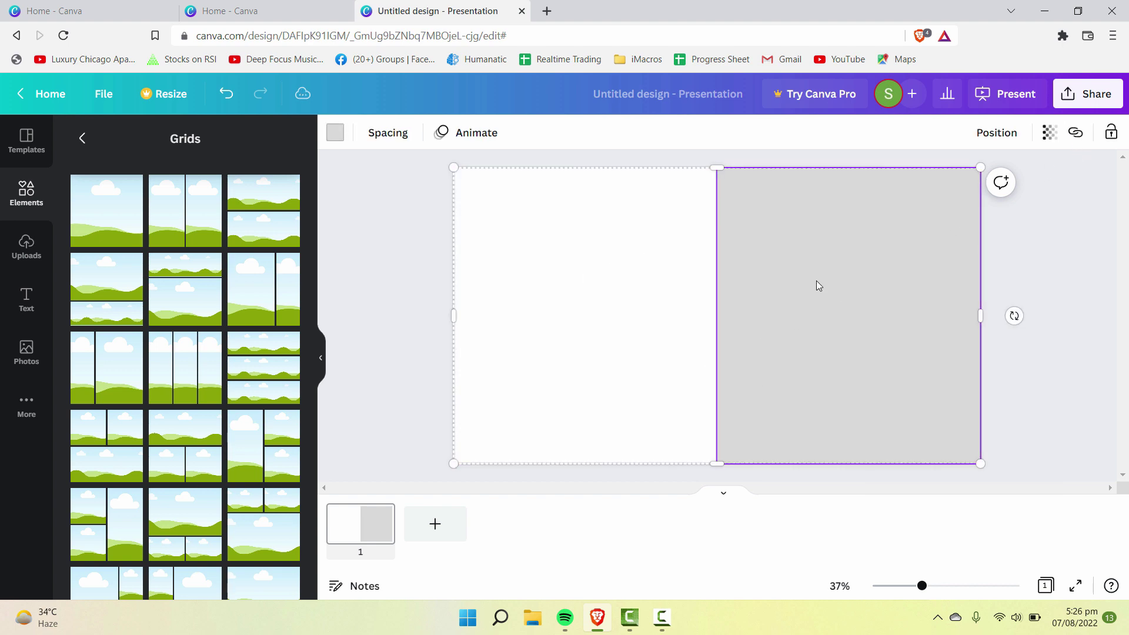
{"action": "left_click", "coordinate": [1071, 277]}
{"action": "left_click", "coordinate": [723, 250]}
{"action": "left_click", "coordinate": [610, 244]}
{"action": "left_click", "coordinate": [1110, 132]}
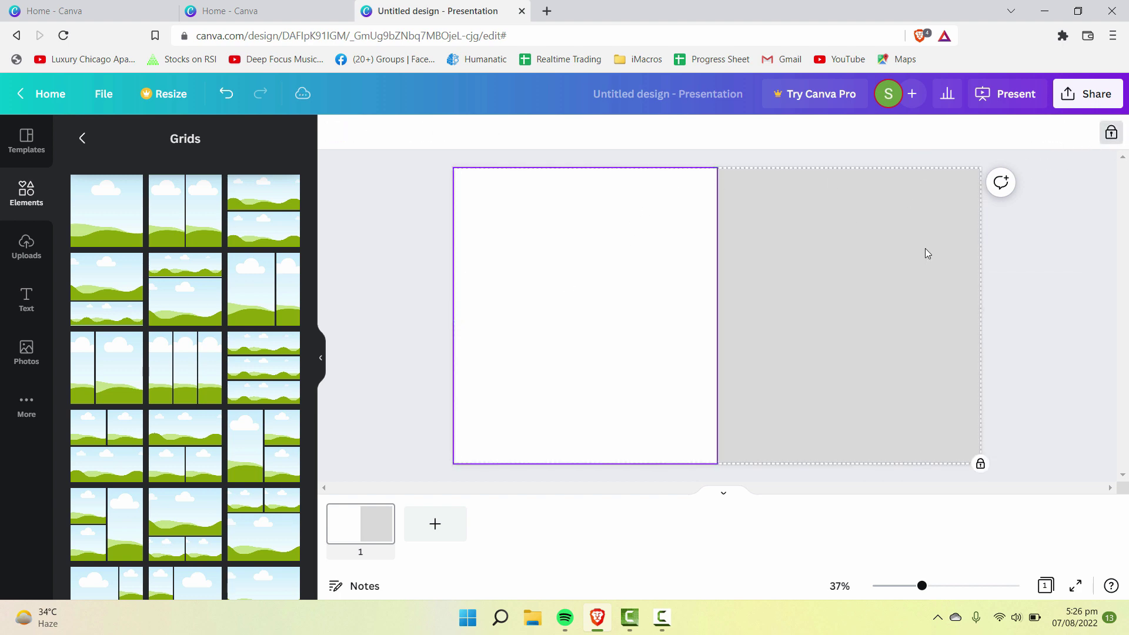
{"action": "left_click", "coordinate": [1038, 272]}
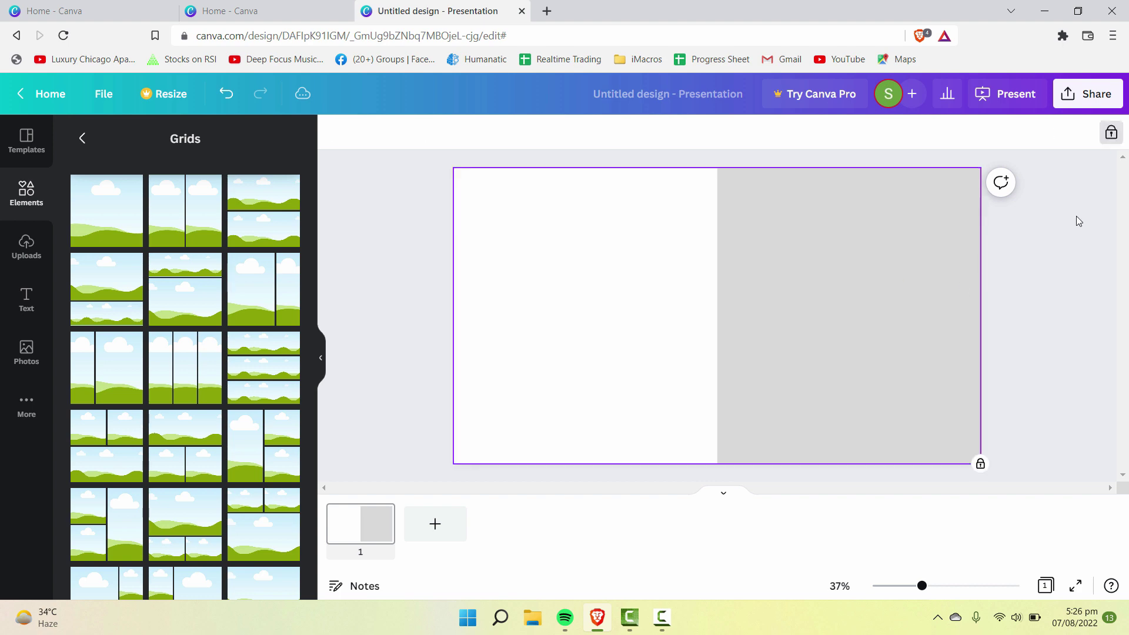
{"action": "left_click", "coordinate": [1007, 270]}
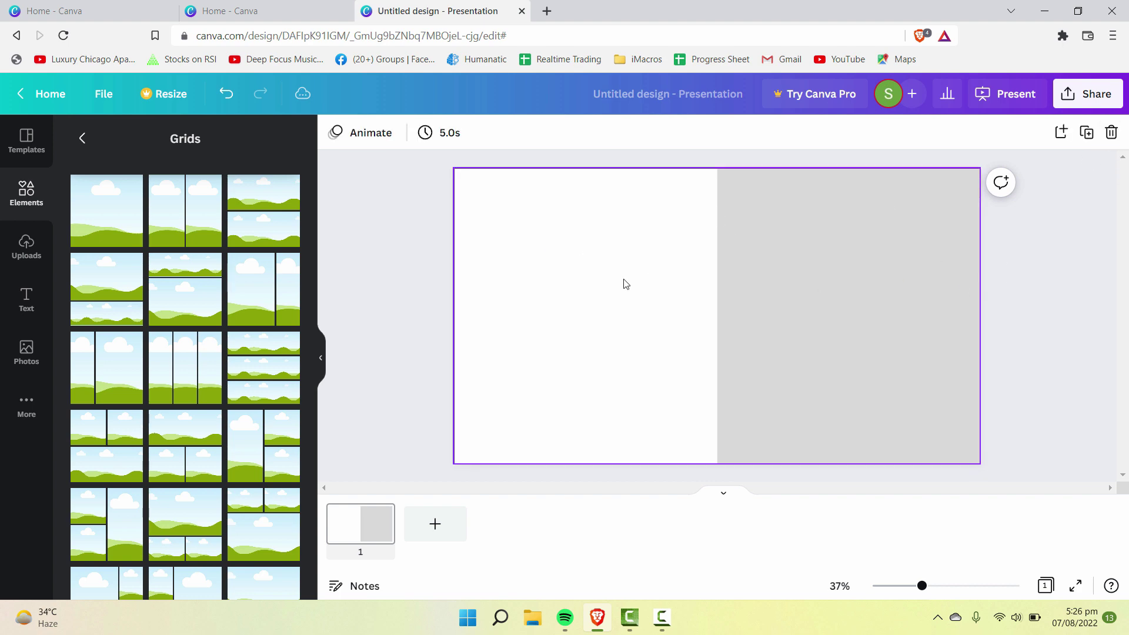
{"action": "left_click", "coordinate": [625, 282]}
{"action": "left_click", "coordinate": [387, 217]}
{"action": "left_click", "coordinate": [585, 269]}
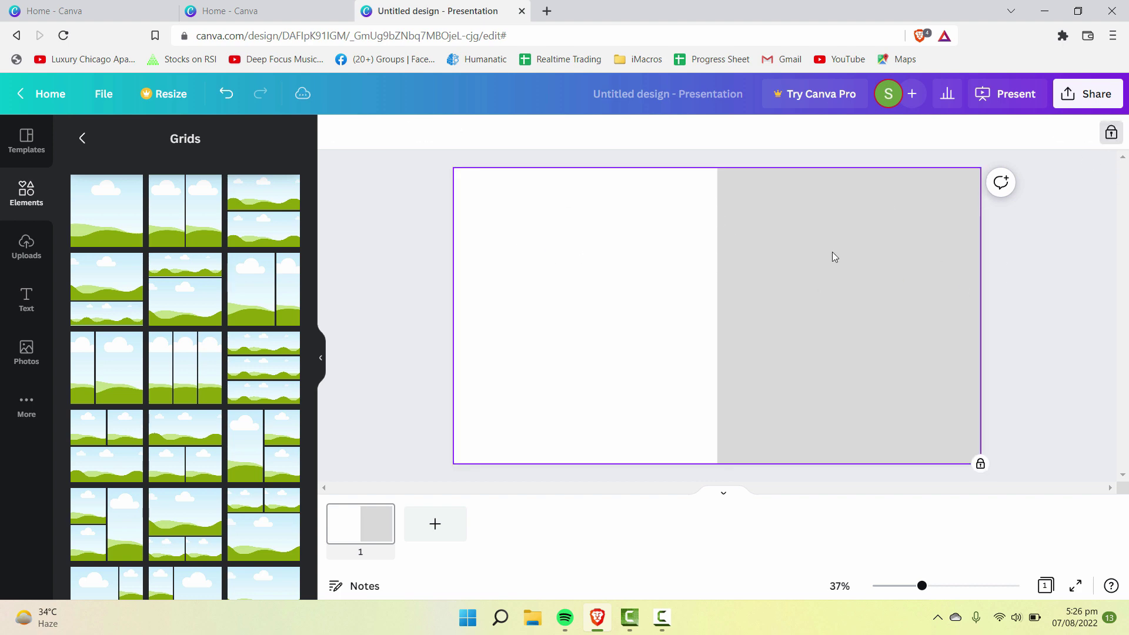
{"action": "left_click", "coordinate": [429, 294]}
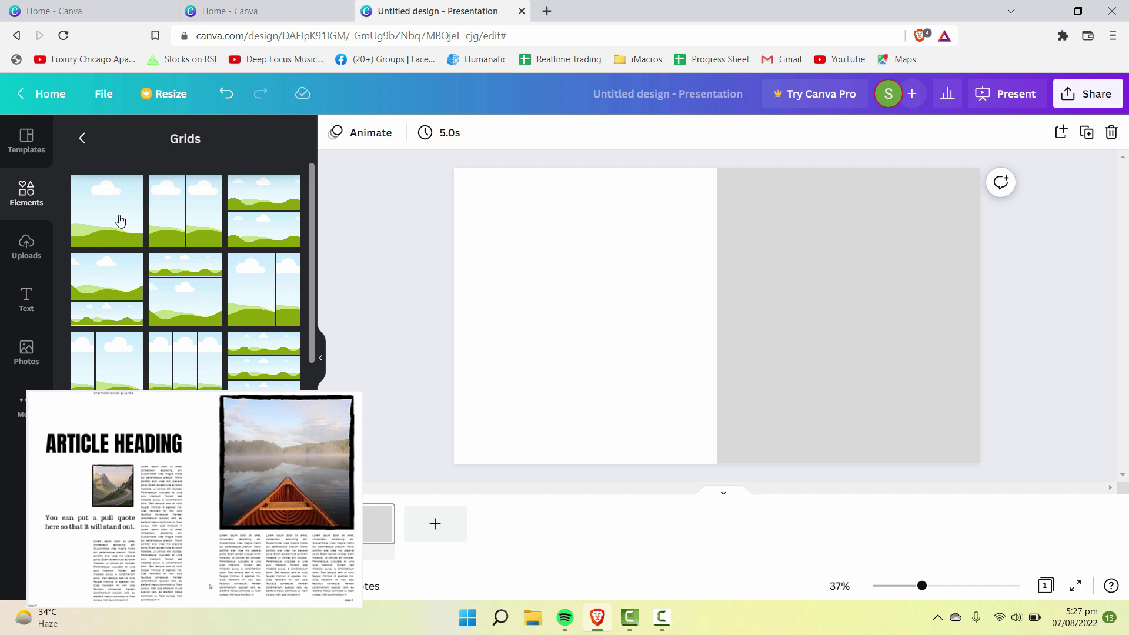
Add a single-cell grid to the page and shrink it to cover the upper part of the gray half
{"action": "left_click_drag", "start_coordinate": [110, 215], "coordinate": [476, 330]}
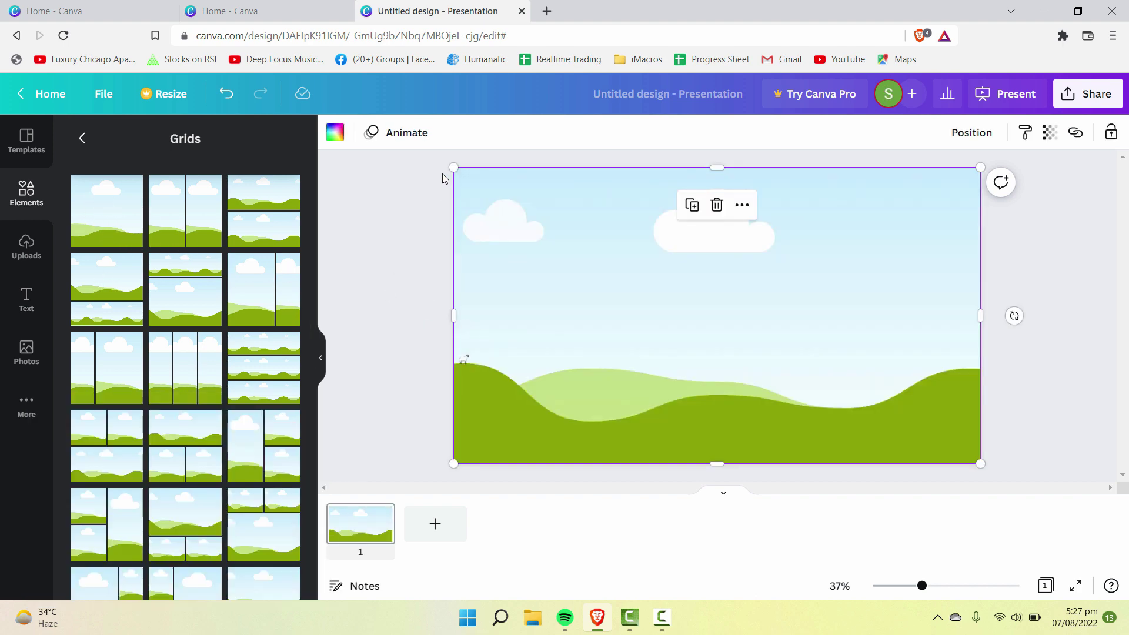
{"action": "left_click_drag", "start_coordinate": [453, 167], "coordinate": [743, 254]}
{"action": "left_click_drag", "start_coordinate": [849, 360], "coordinate": [837, 286]}
{"action": "left_click_drag", "start_coordinate": [967, 390], "coordinate": [980, 350]}
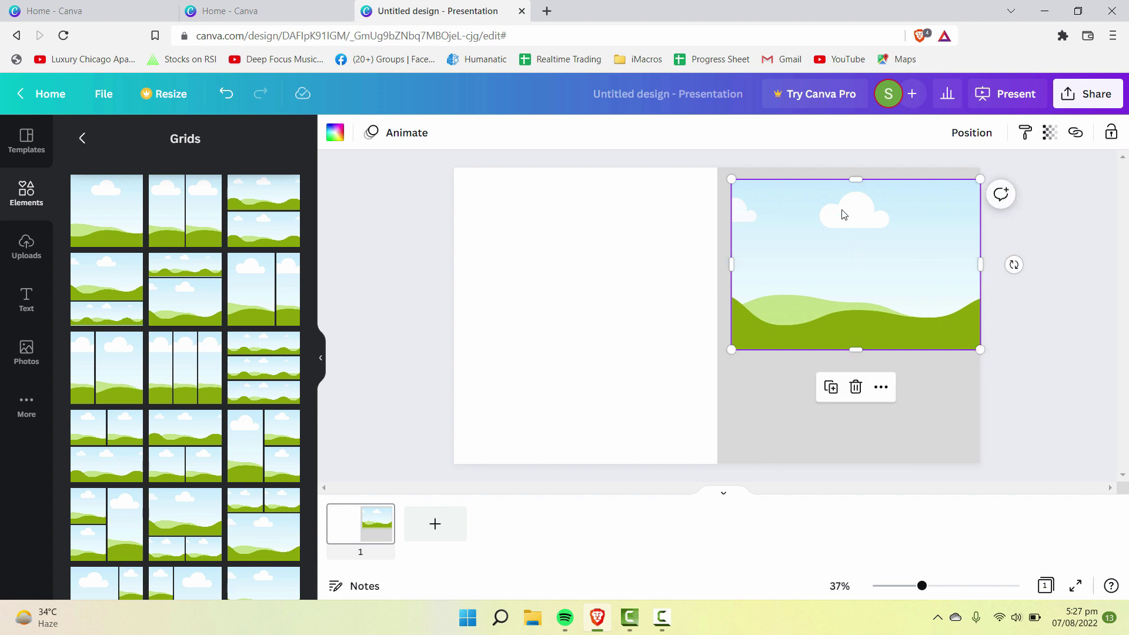
{"action": "left_click_drag", "start_coordinate": [856, 181], "coordinate": [852, 169]}
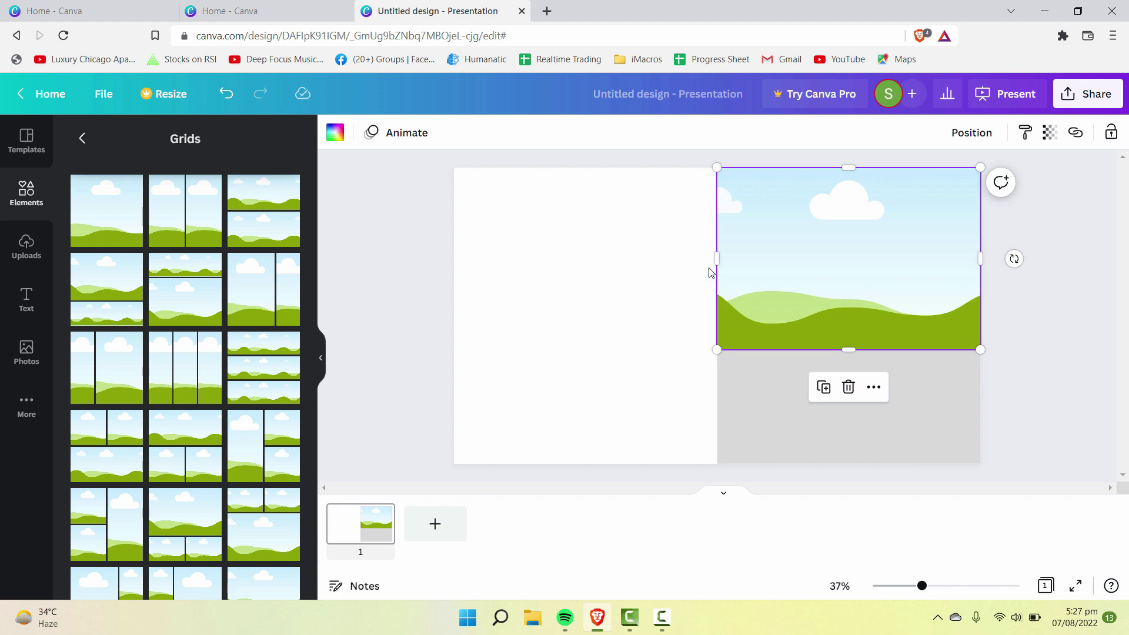
Narrow the single-cell grid from both sides and shift it so gray margins surround it in the gray half
{"action": "left_click", "coordinate": [772, 361]}
{"action": "left_click", "coordinate": [735, 256]}
{"action": "left_click_drag", "start_coordinate": [713, 257], "coordinate": [820, 251]}
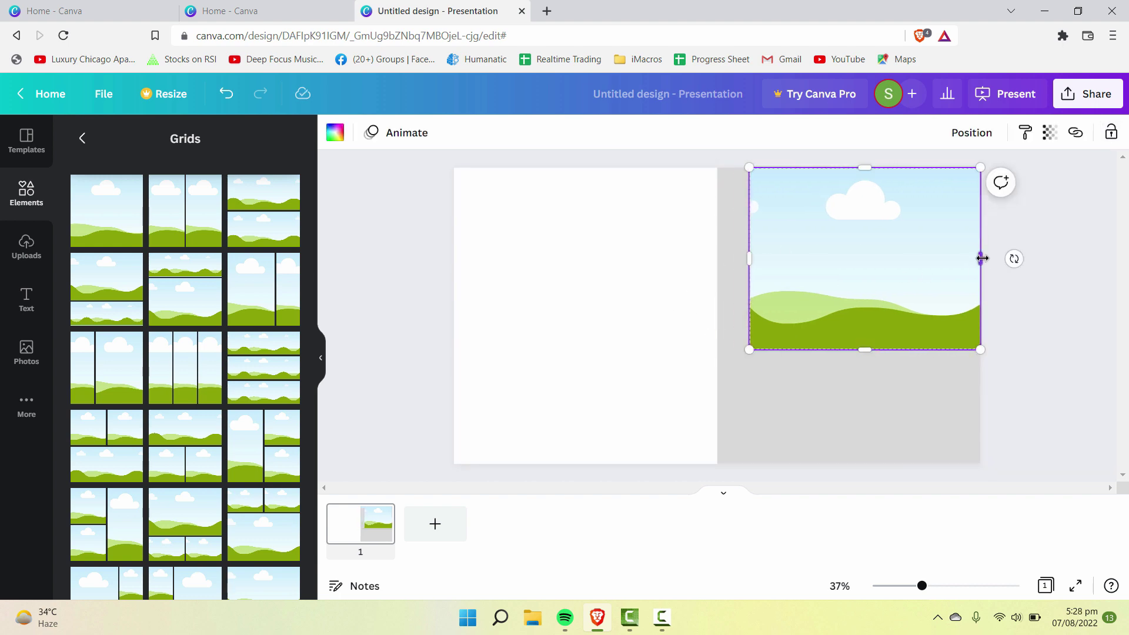
{"action": "left_click_drag", "start_coordinate": [980, 256], "coordinate": [959, 257]}
{"action": "left_click_drag", "start_coordinate": [890, 231], "coordinate": [880, 229]}
{"action": "left_click", "coordinate": [971, 220]}
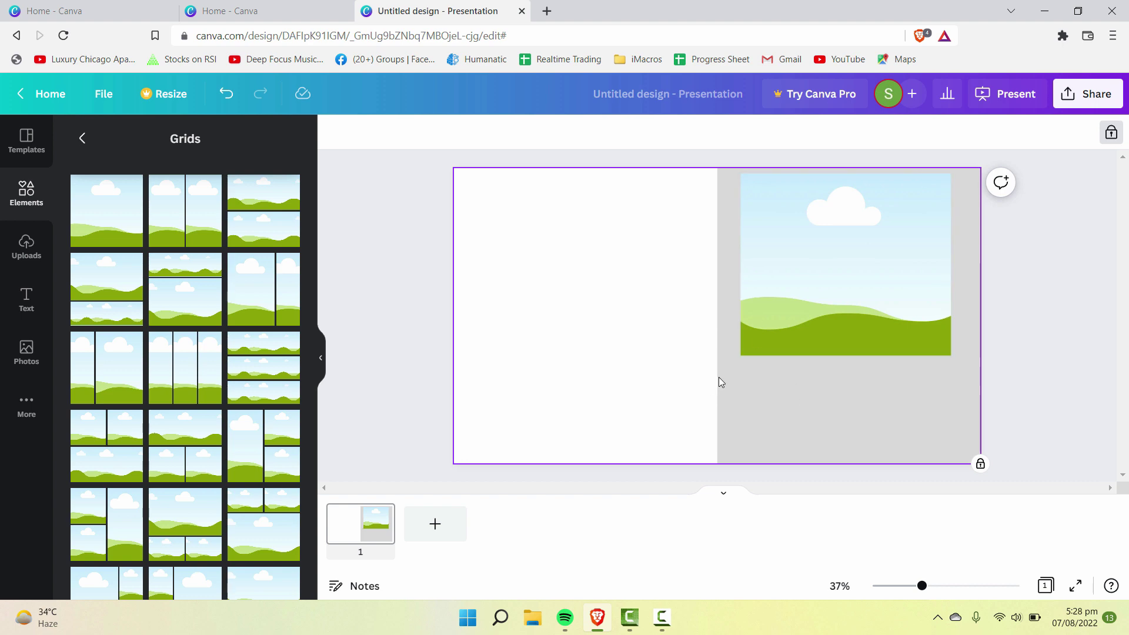
Shrink the single-cell grid slightly, center it across the gray half, and undo the last shift away from center
{"action": "left_click", "coordinate": [837, 297]}
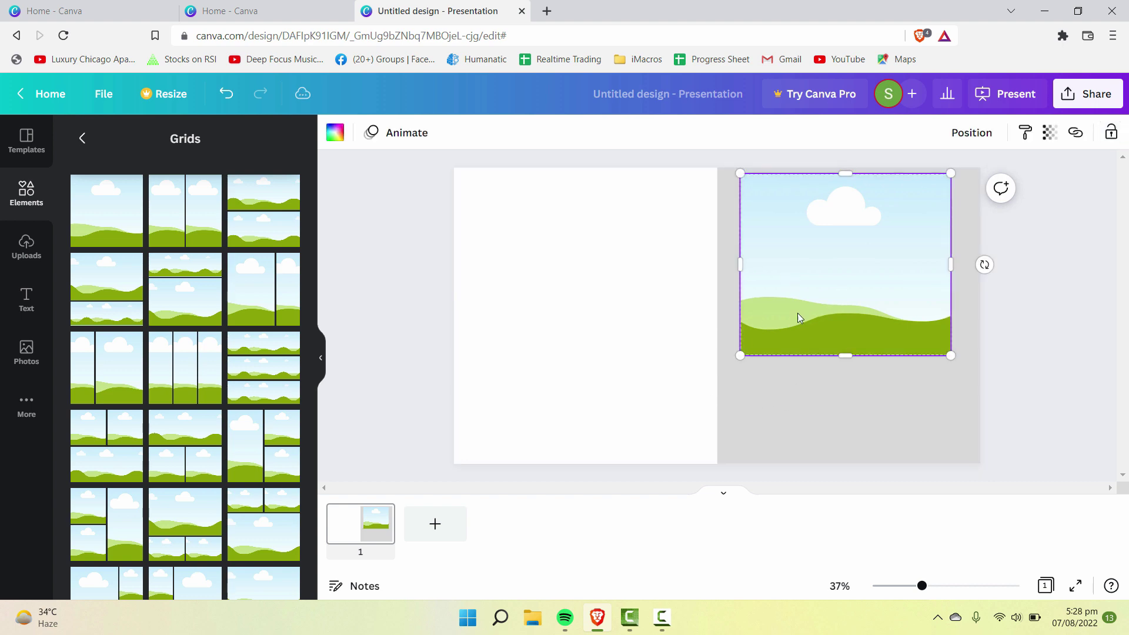
{"action": "left_click", "coordinate": [751, 368]}
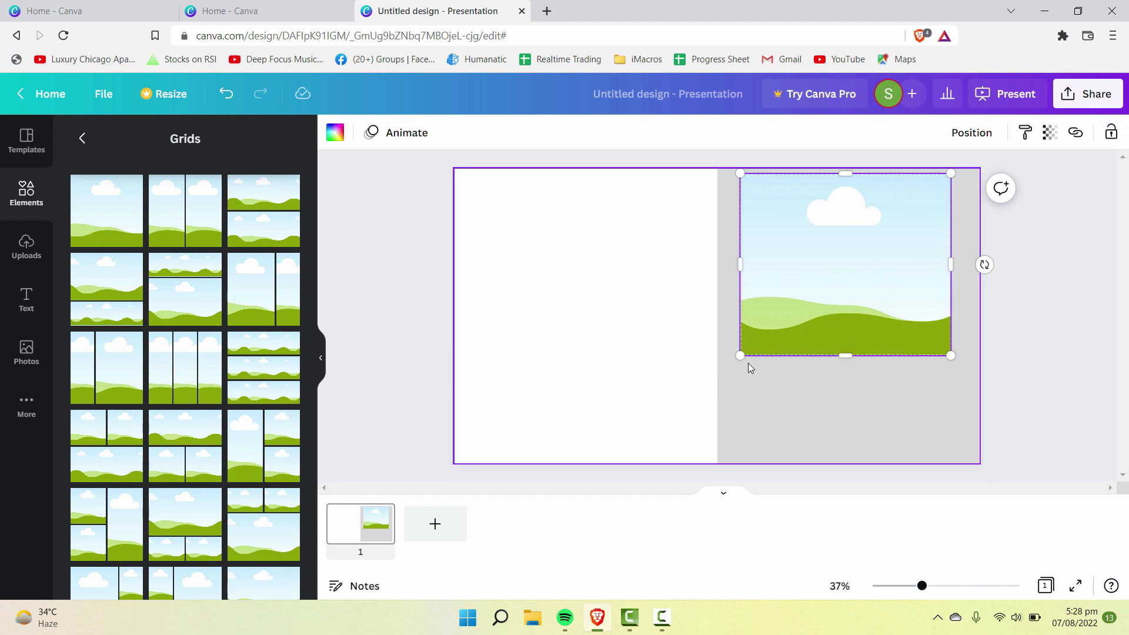
{"action": "left_click", "coordinate": [801, 400]}
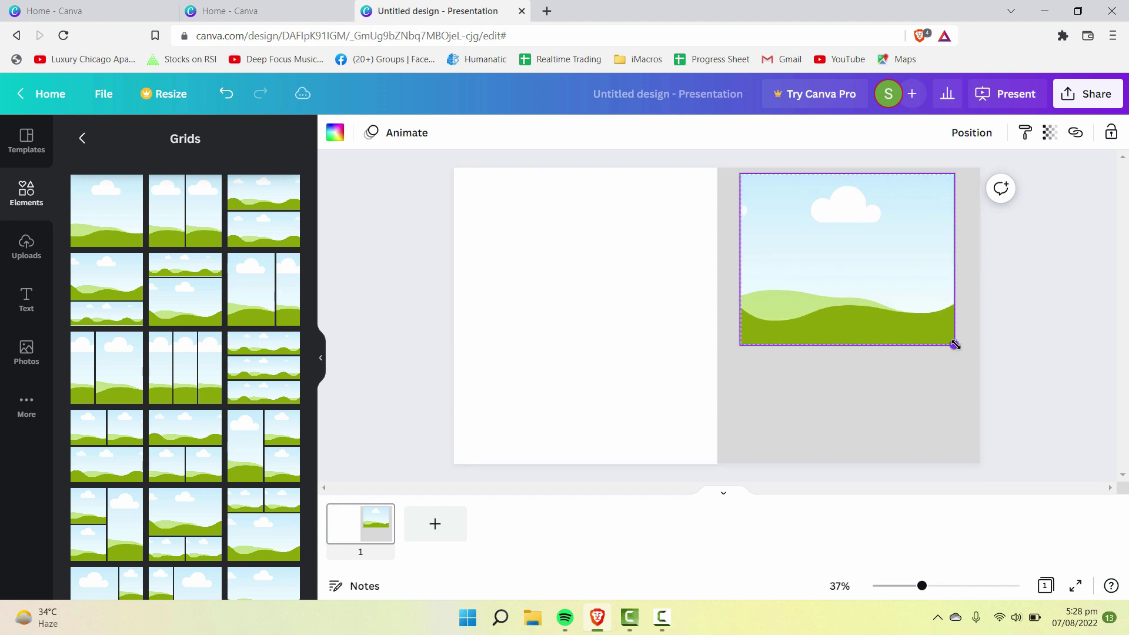
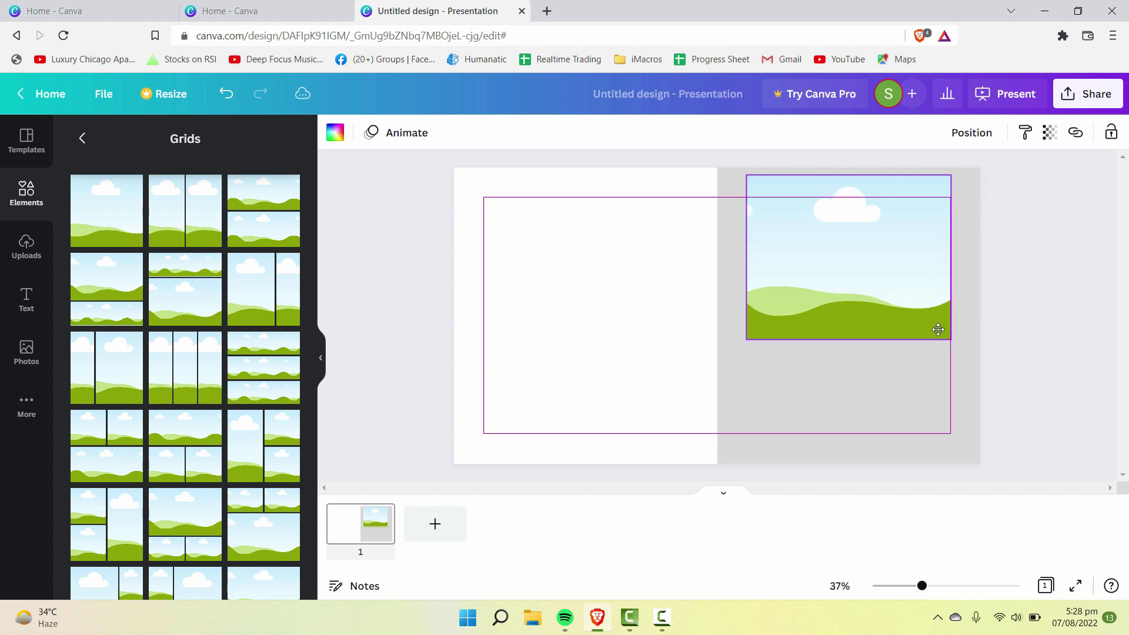
{"action": "left_click", "coordinate": [784, 400]}
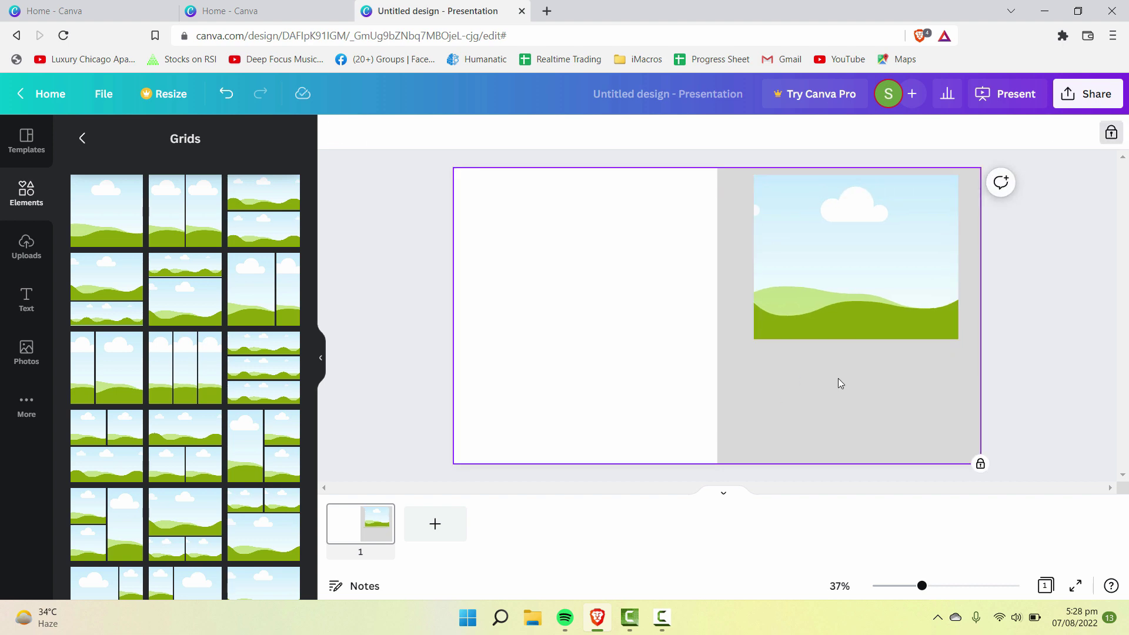
{"action": "key", "text": "ctrl+z"}
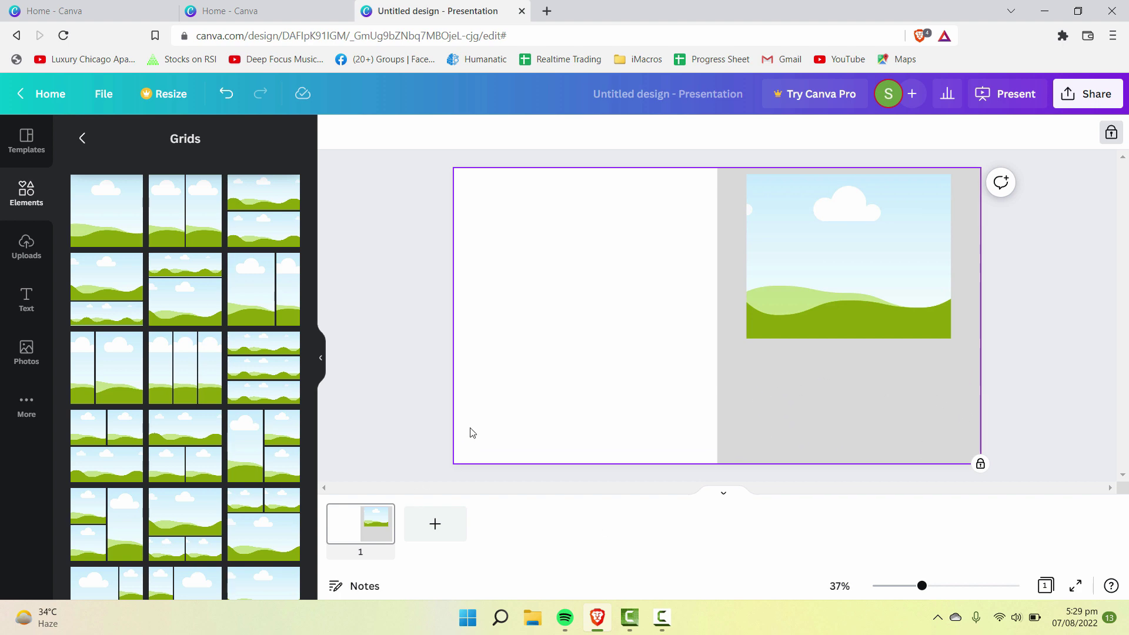
Add a three-column grid and shrink it to fill the gray half's width below the single-cell grid
{"action": "left_click", "coordinate": [182, 381]}
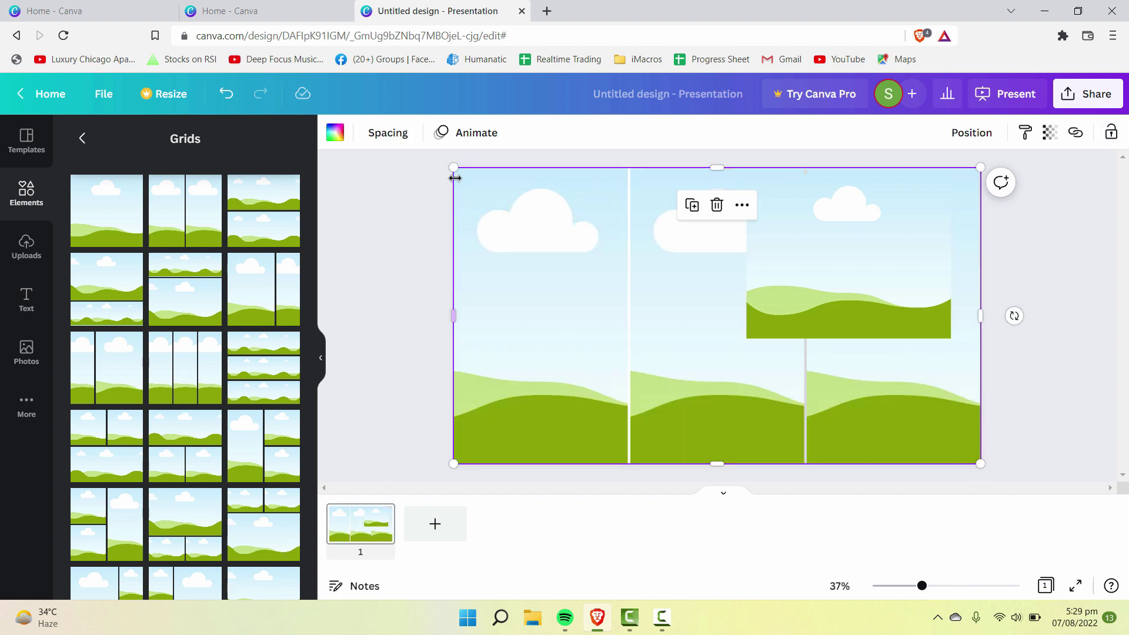
{"action": "left_click_drag", "start_coordinate": [454, 169], "coordinate": [718, 349]}
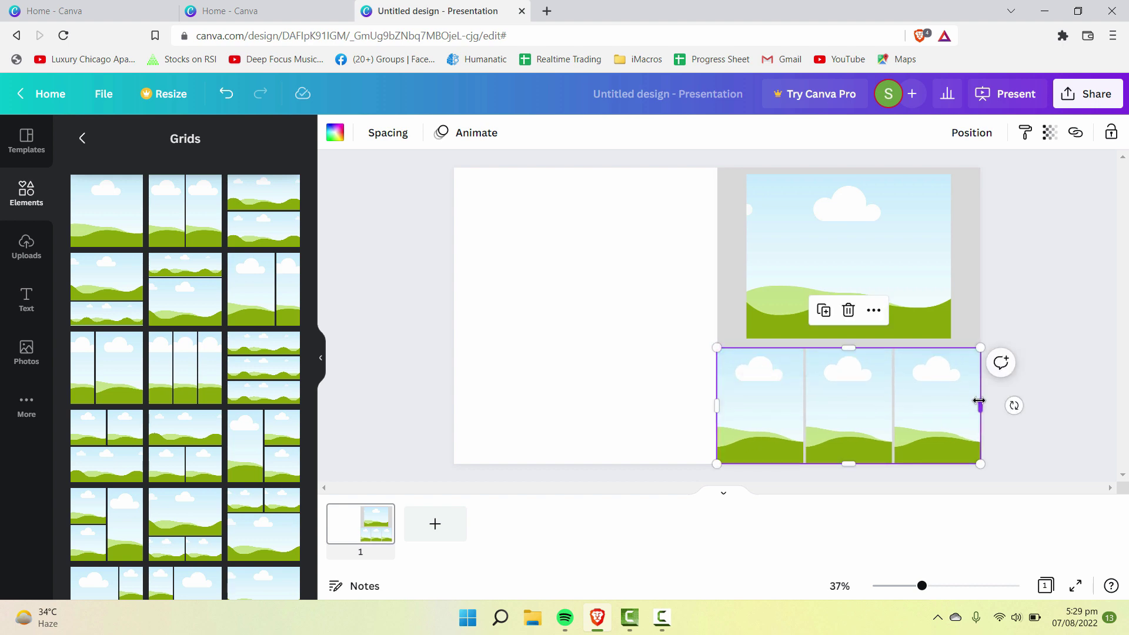
{"action": "left_click", "coordinate": [693, 398]}
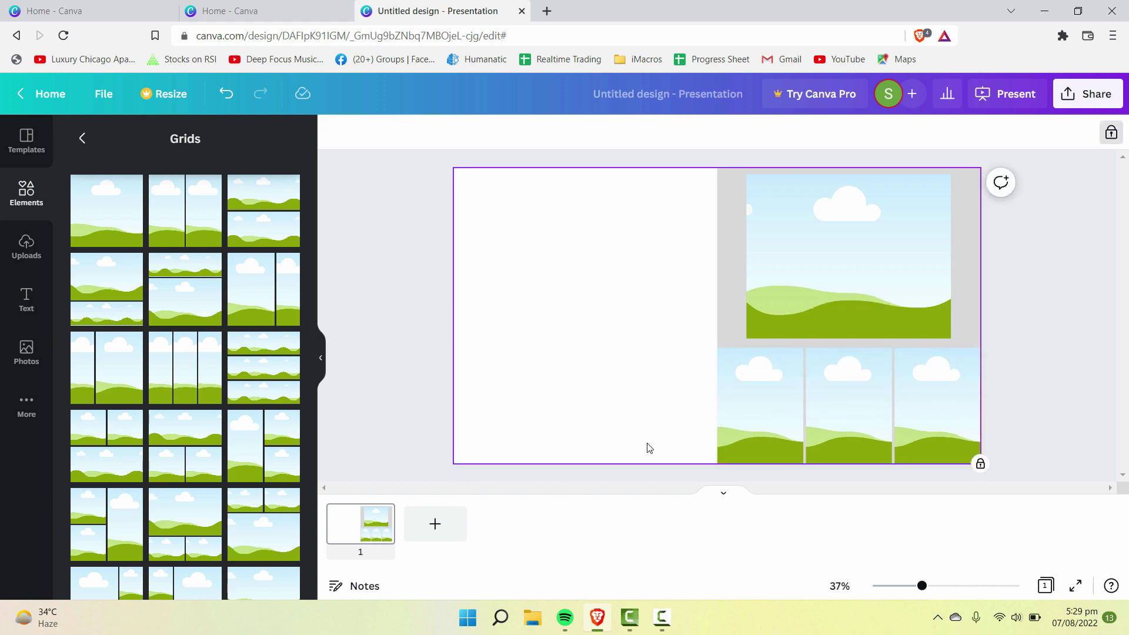
Narrow the three-column grid to the width of the grid above it and raise its bottom edge to leave a gray margin
{"action": "left_click", "coordinate": [813, 416]}
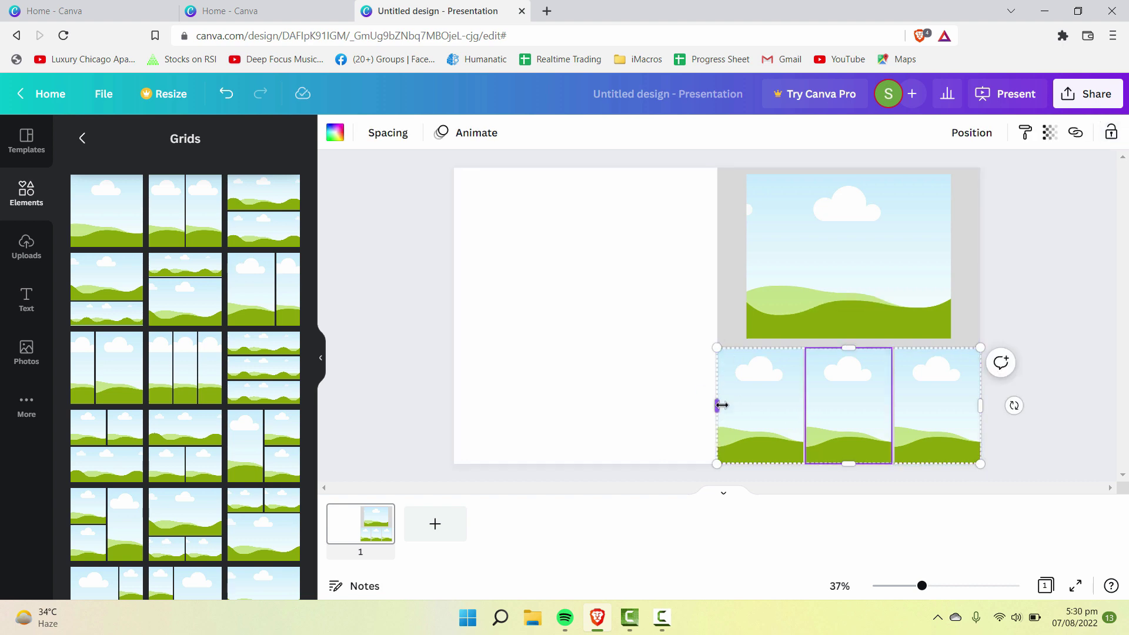
{"action": "left_click_drag", "start_coordinate": [719, 402], "coordinate": [746, 395]}
{"action": "left_click_drag", "start_coordinate": [980, 406], "coordinate": [952, 407]}
{"action": "right_click", "coordinate": [952, 406]}
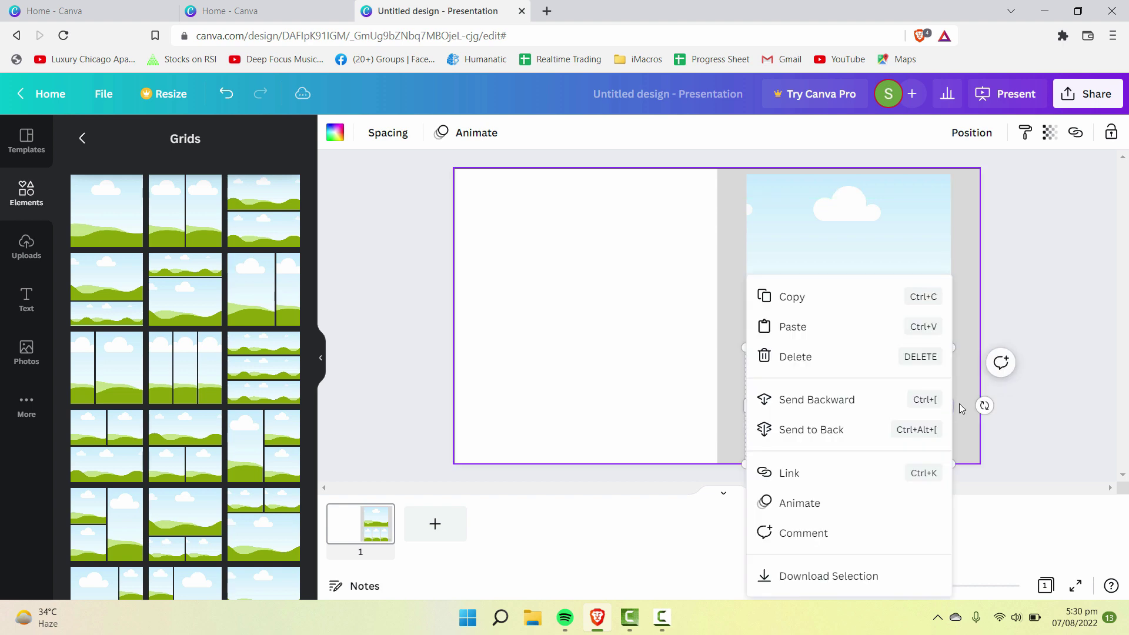
{"action": "left_click", "coordinate": [937, 292]}
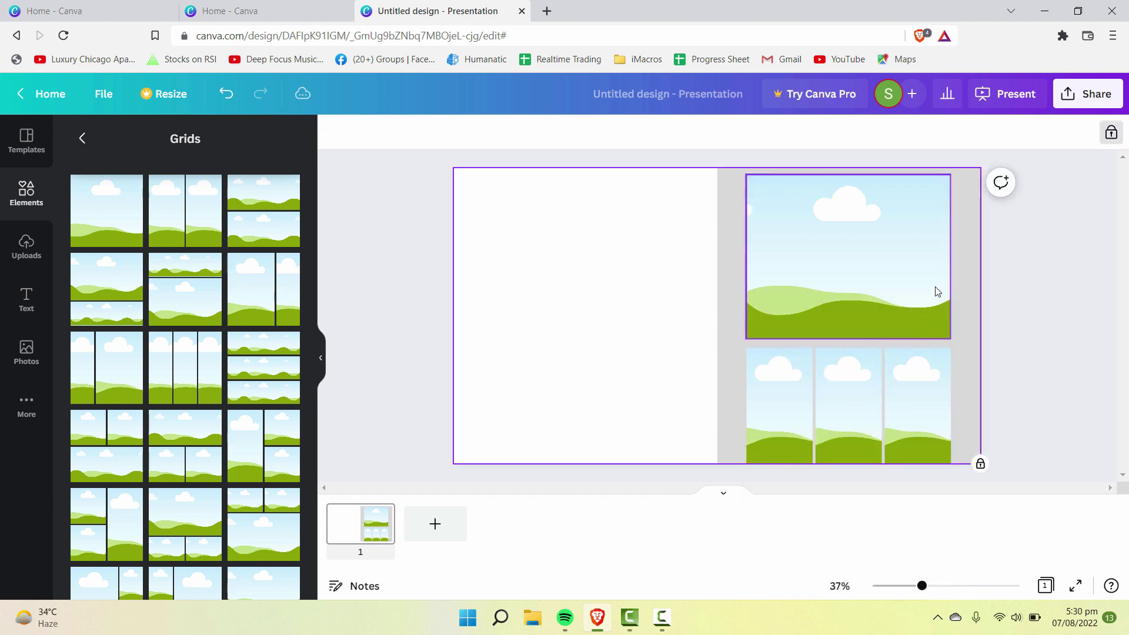
{"action": "left_click", "coordinate": [910, 459]}
{"action": "left_click_drag", "start_coordinate": [849, 461], "coordinate": [861, 292]}
Fill the large single-cell grid in the gray half with the white default color
{"action": "left_click", "coordinate": [859, 287]}
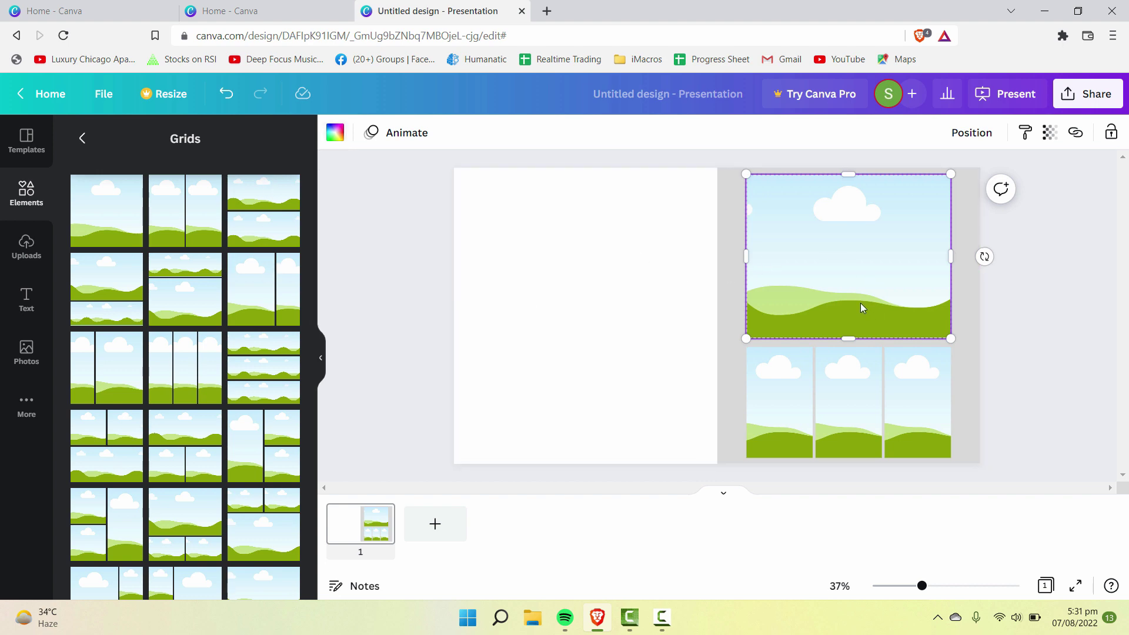
{"action": "left_click", "coordinate": [336, 134]}
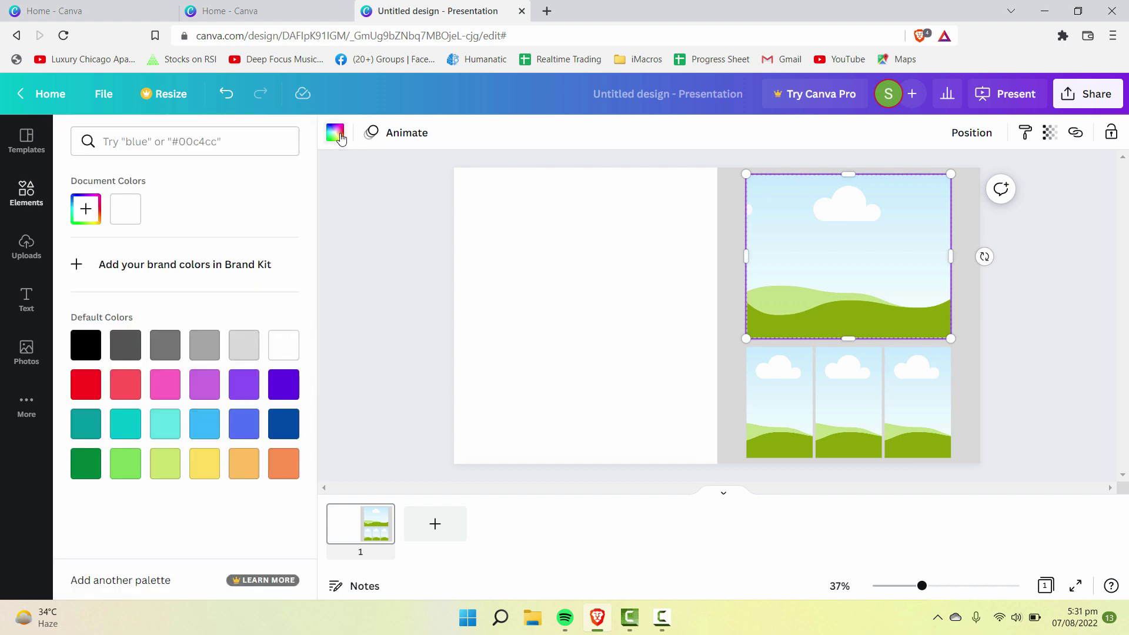
{"action": "left_click", "coordinate": [283, 347]}
{"action": "left_click", "coordinate": [567, 265]}
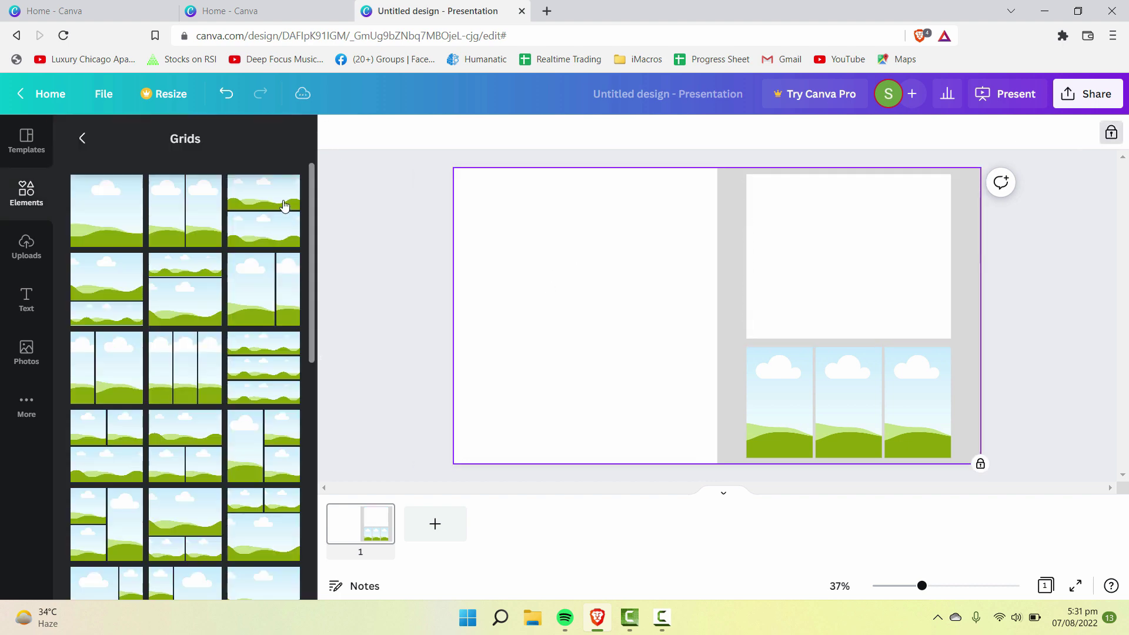
{"action": "left_click", "coordinate": [829, 227]}
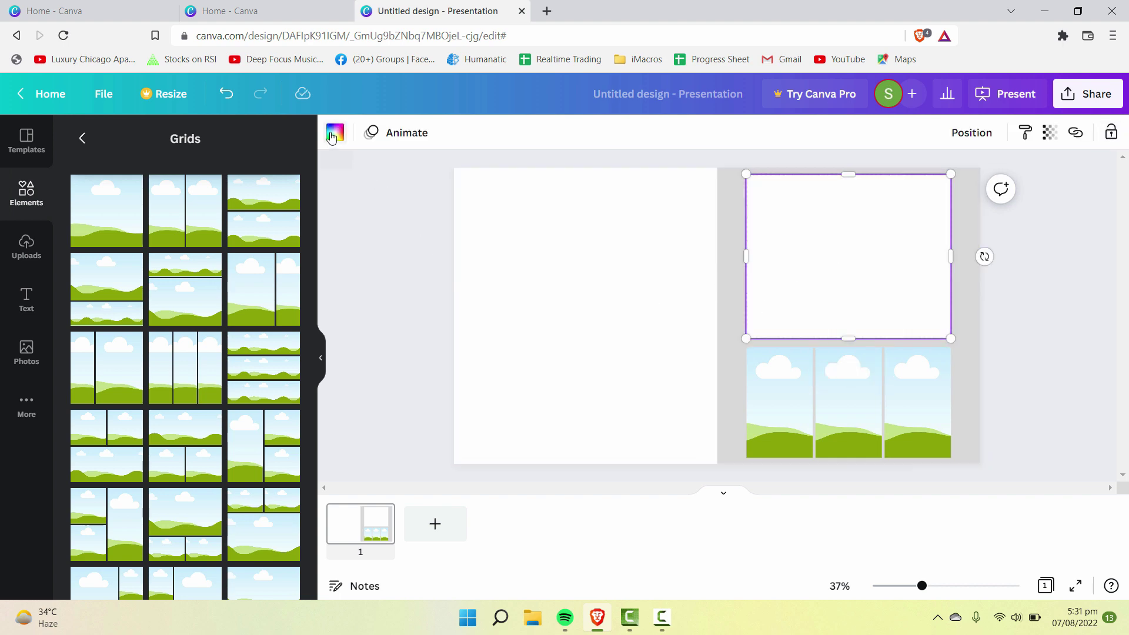
Fill the left cell of the three-column grid with the white default color
{"action": "left_click", "coordinate": [767, 424]}
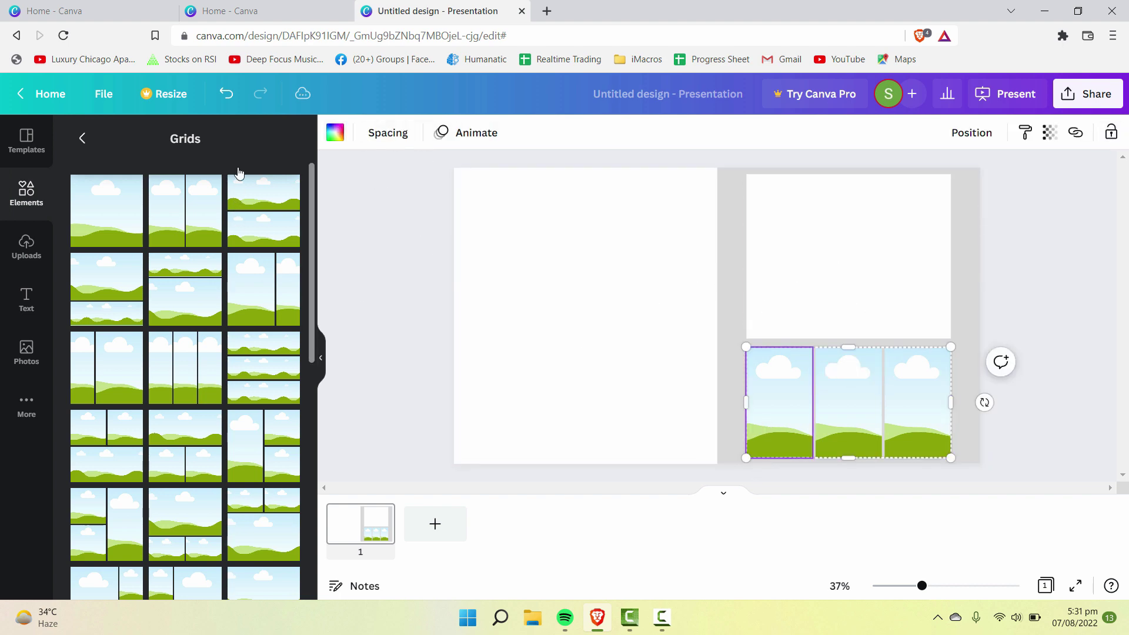
{"action": "left_click", "coordinate": [334, 140]}
{"action": "left_click", "coordinate": [334, 140]}
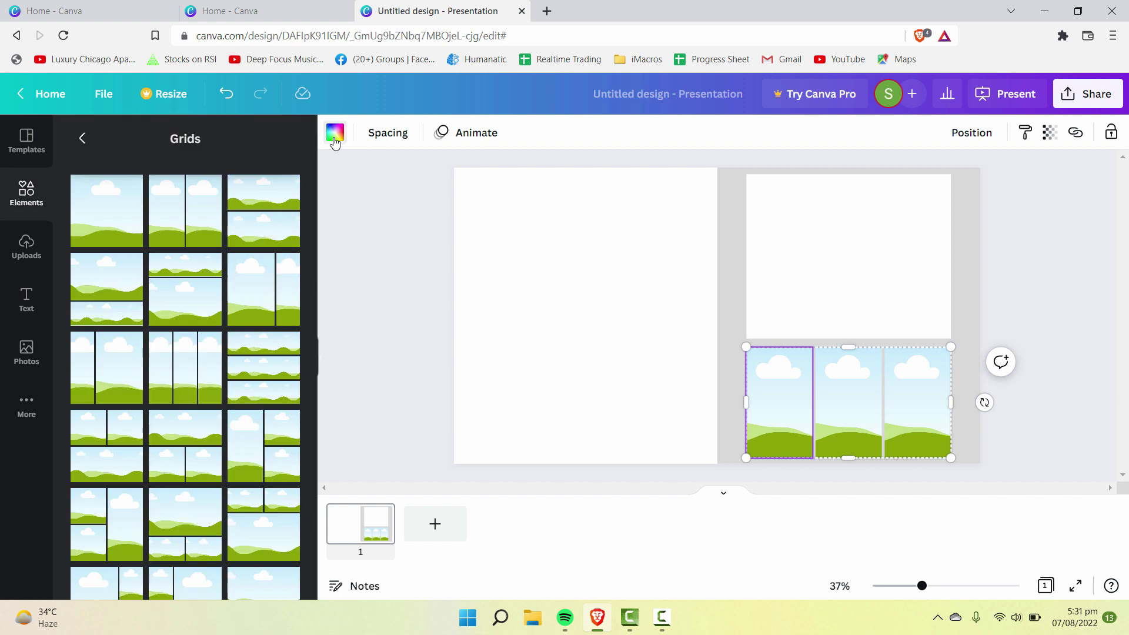
{"action": "left_click", "coordinate": [334, 141]}
{"action": "left_click", "coordinate": [281, 336]}
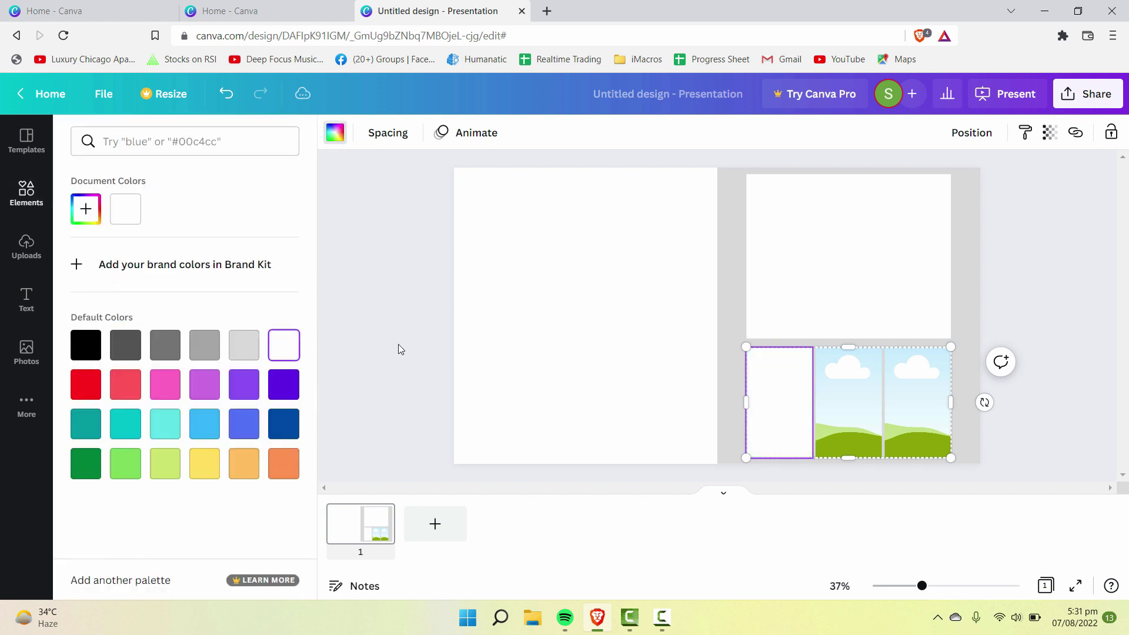
Fill the middle and right cells of the three-column grid with the white default color and deselect the grid
{"action": "left_click", "coordinate": [848, 402]}
{"action": "left_click", "coordinate": [335, 139]}
{"action": "left_click", "coordinate": [284, 344]}
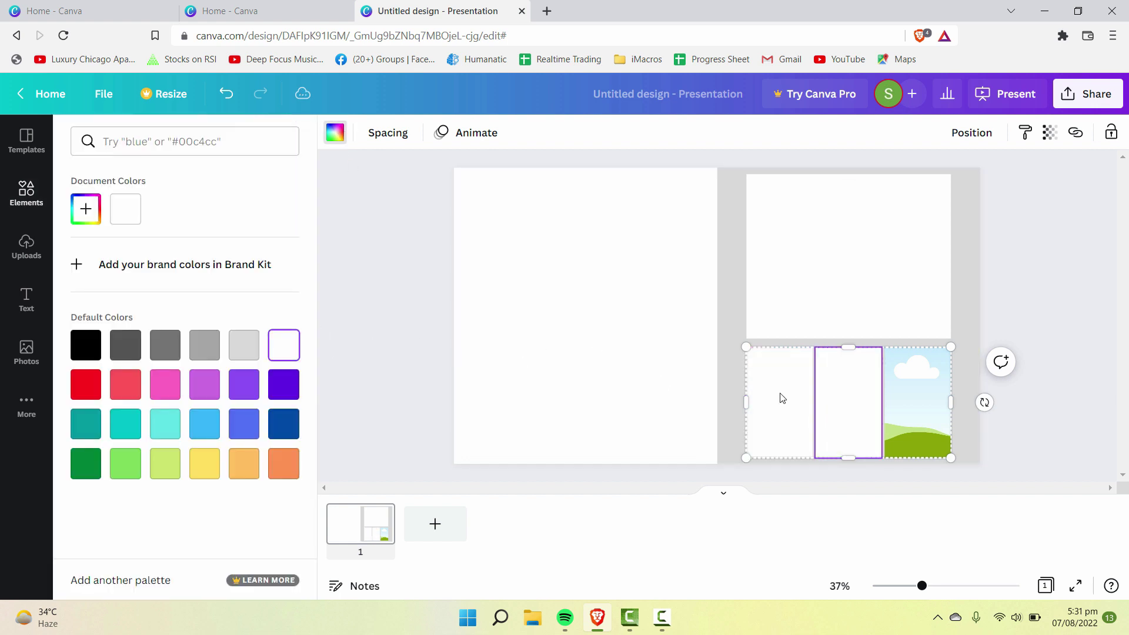
{"action": "left_click", "coordinate": [906, 404]}
{"action": "left_click", "coordinate": [329, 139]}
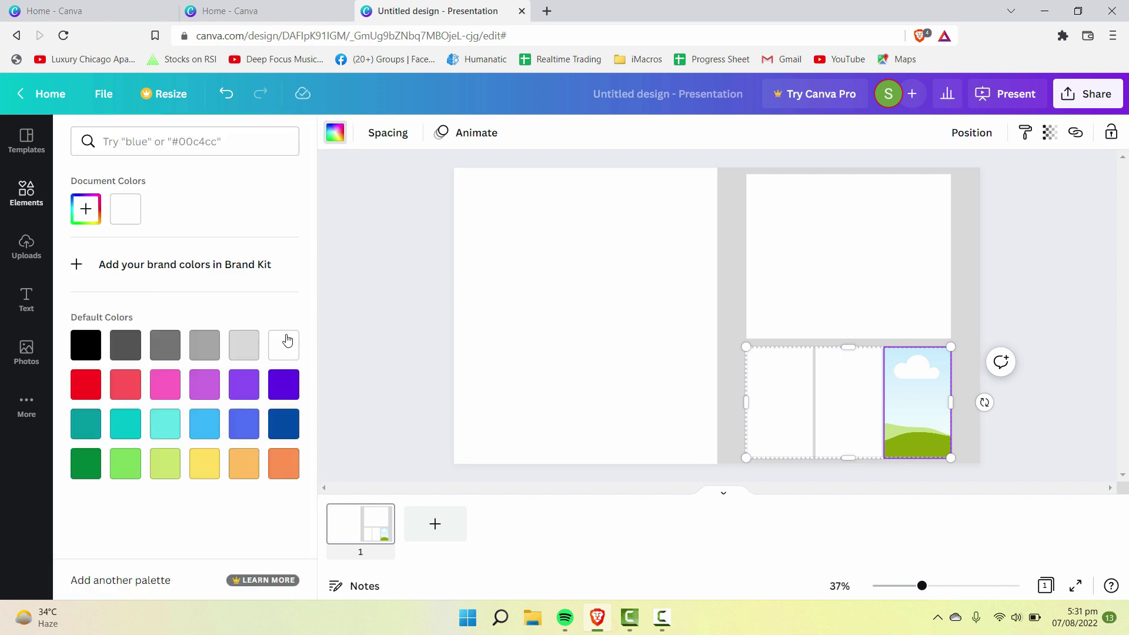
{"action": "left_click", "coordinate": [285, 343]}
{"action": "left_click", "coordinate": [519, 329]}
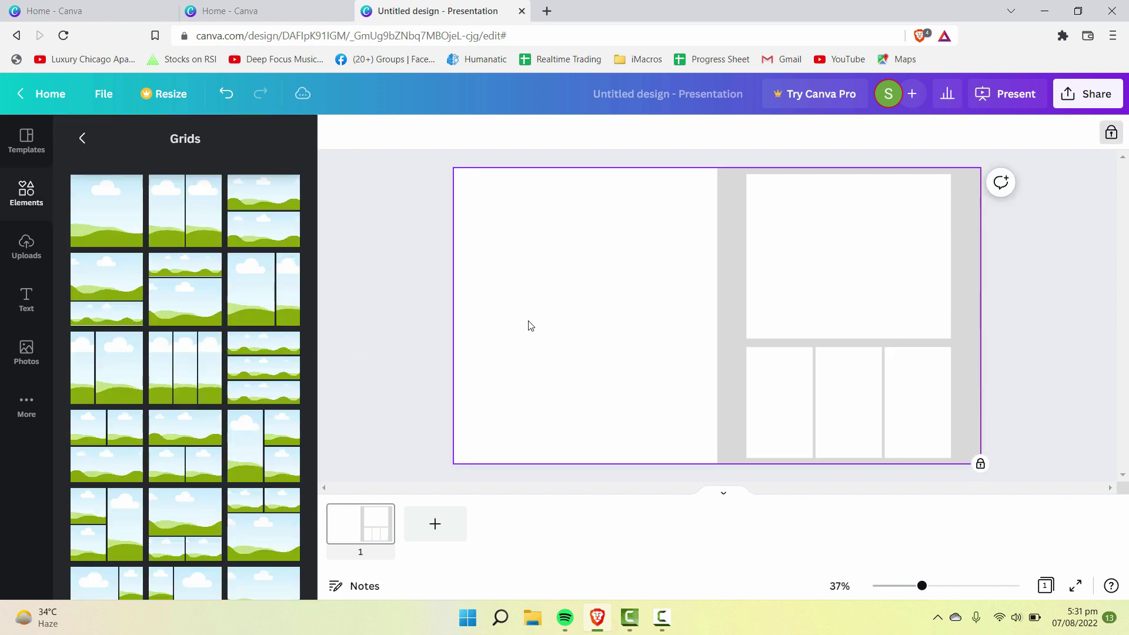
Select the single-cell and three-column white grids together, lock both in place, and deselect them
{"action": "left_click", "coordinate": [878, 275]}
{"action": "left_click", "coordinate": [1107, 336]}
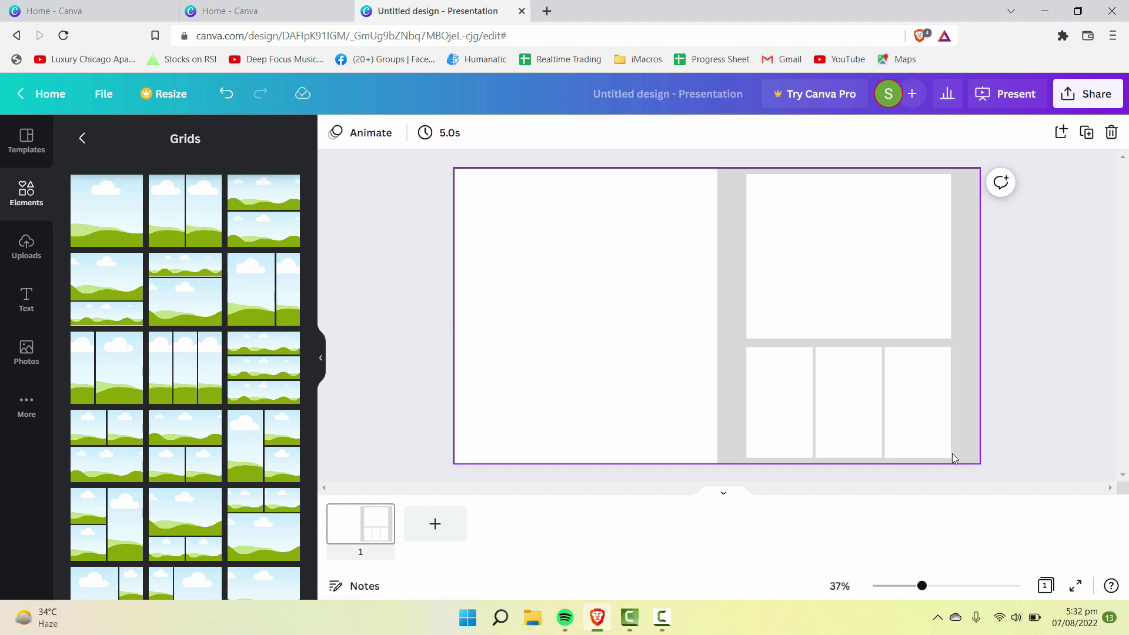
{"action": "left_click_drag", "start_coordinate": [966, 227], "coordinate": [507, 411]}
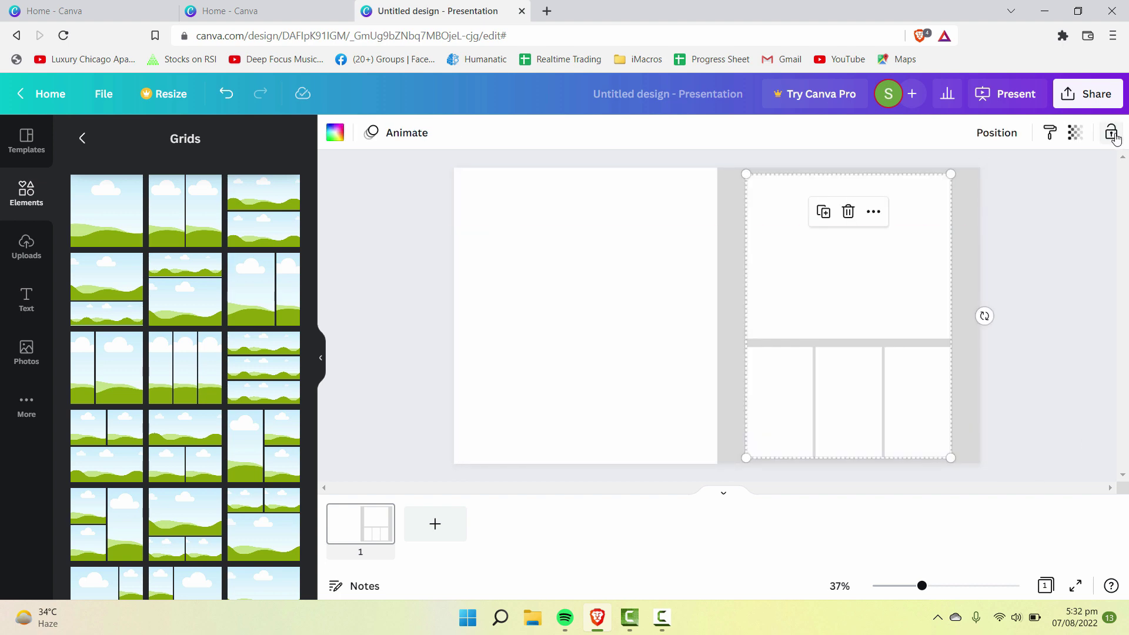
{"action": "left_click", "coordinate": [1111, 133]}
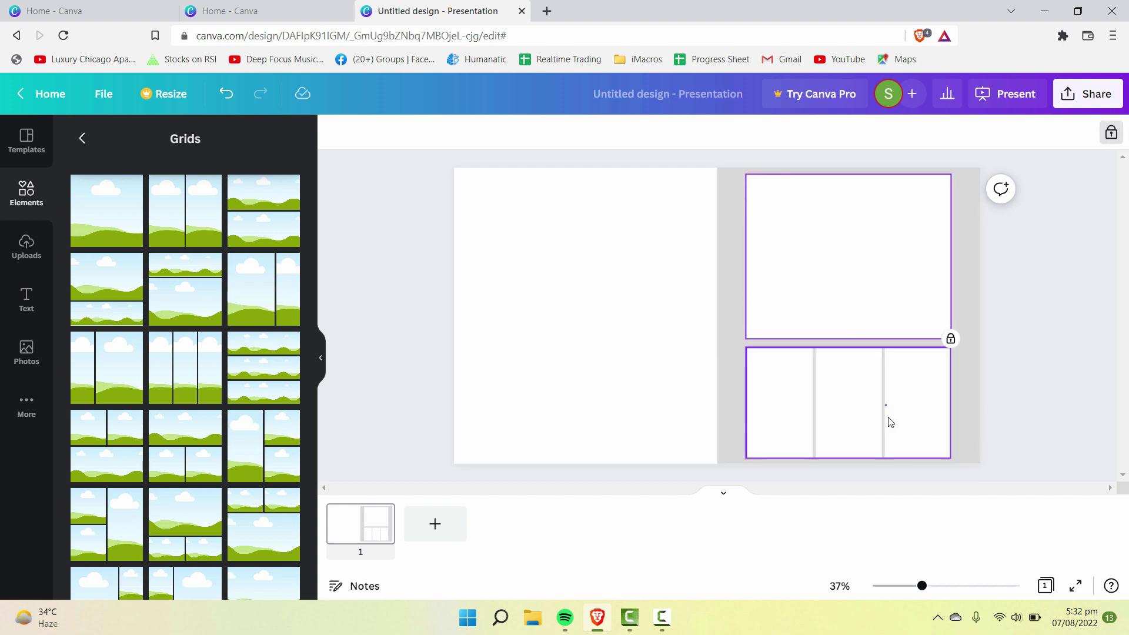
{"action": "key", "text": "Escape"}
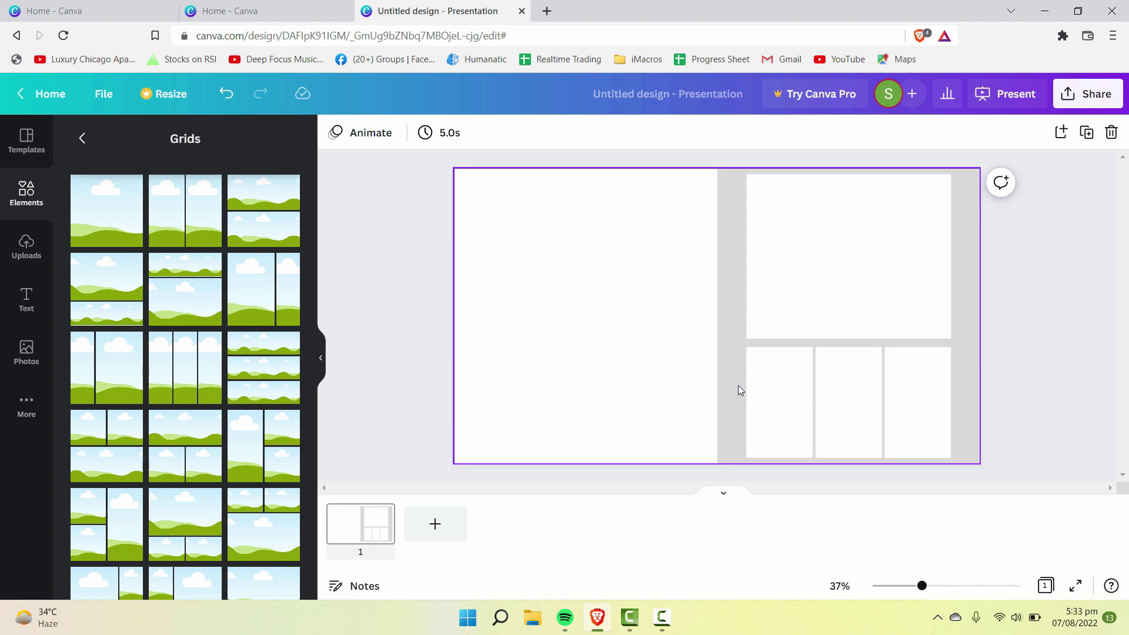
Unlock the three-column grid in the lower part of the gray half
{"action": "left_click", "coordinate": [890, 409]}
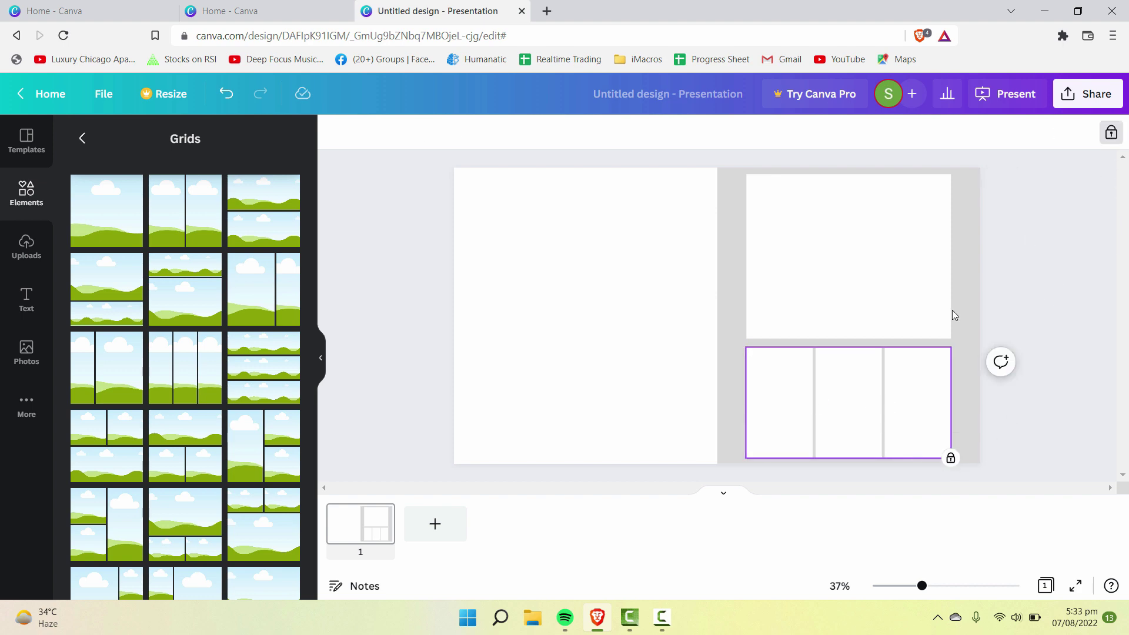
{"action": "left_click", "coordinate": [1115, 138]}
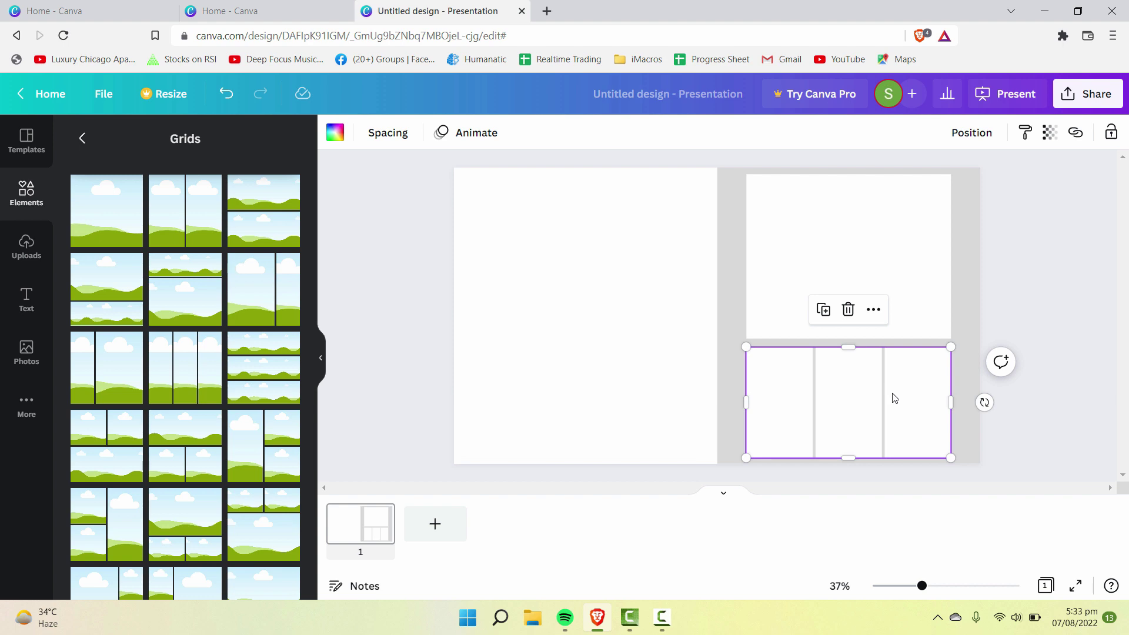
Copy the white three-column grid onto the lower part of the white half and fill the copy with light gray
{"action": "left_click_drag", "start_coordinate": [893, 399], "coordinate": [643, 388]}
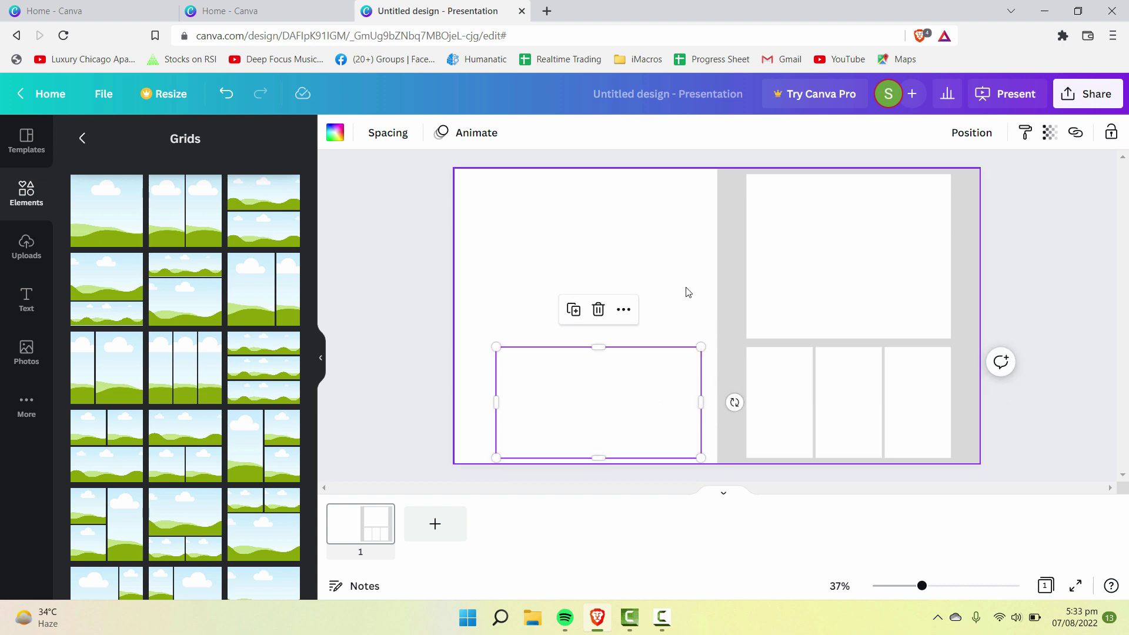
{"action": "left_click", "coordinate": [336, 134]}
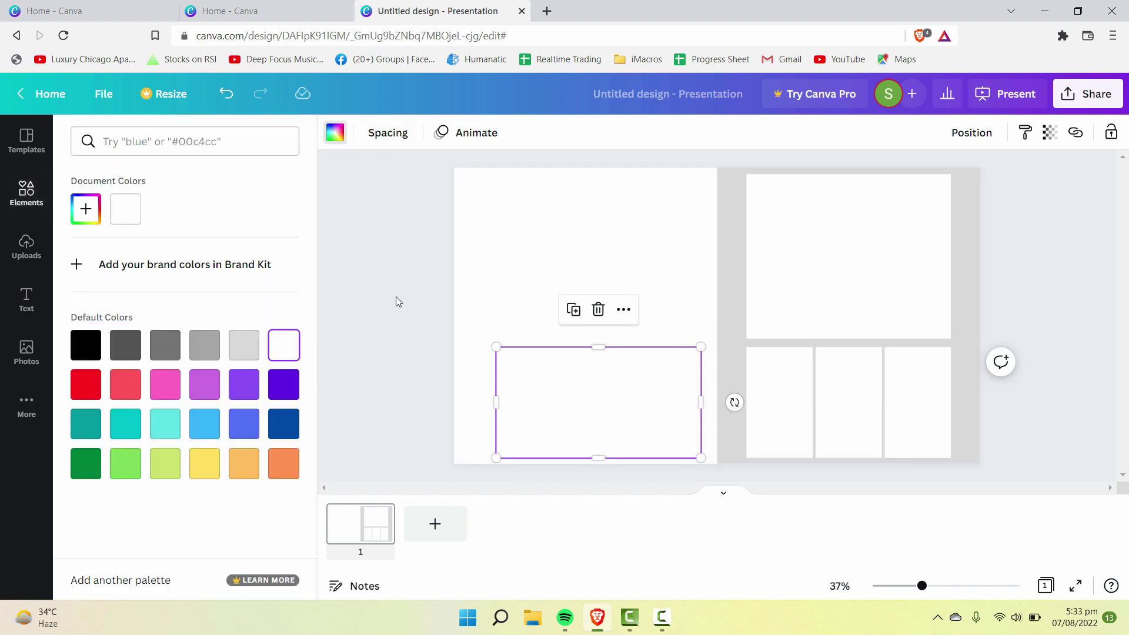
{"action": "left_click", "coordinate": [244, 345]}
Shift the gray three-column grid slightly towards the slide's outer edge, extend its top edge upward, and deselect it
{"action": "left_click_drag", "start_coordinate": [577, 358], "coordinate": [572, 393]}
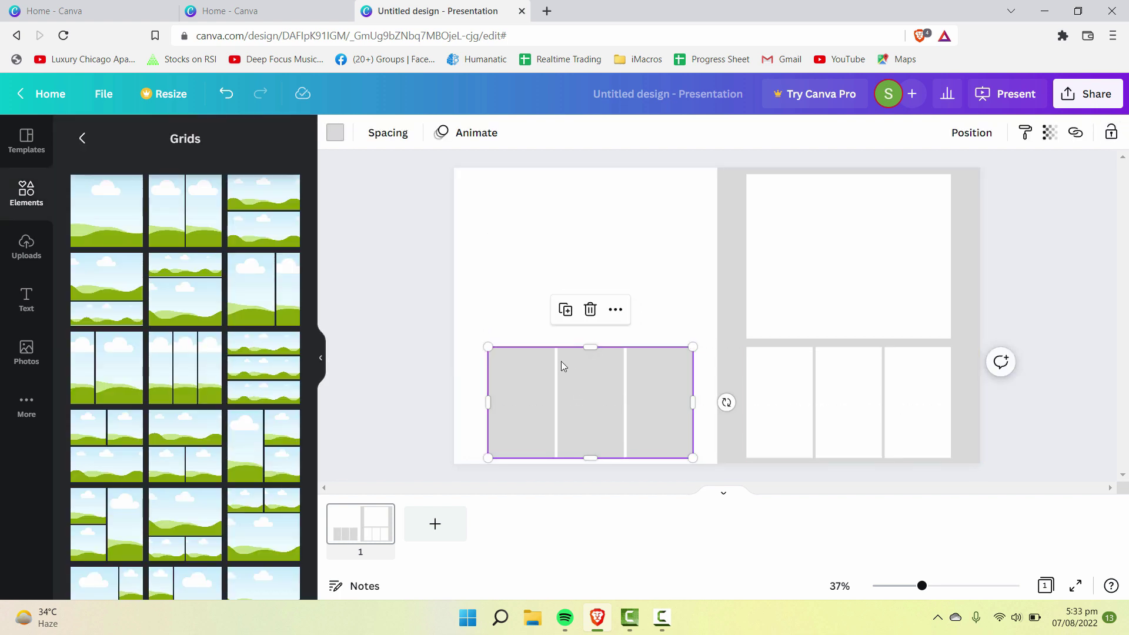
{"action": "left_click_drag", "start_coordinate": [594, 348], "coordinate": [609, 320]}
{"action": "left_click", "coordinate": [708, 276]}
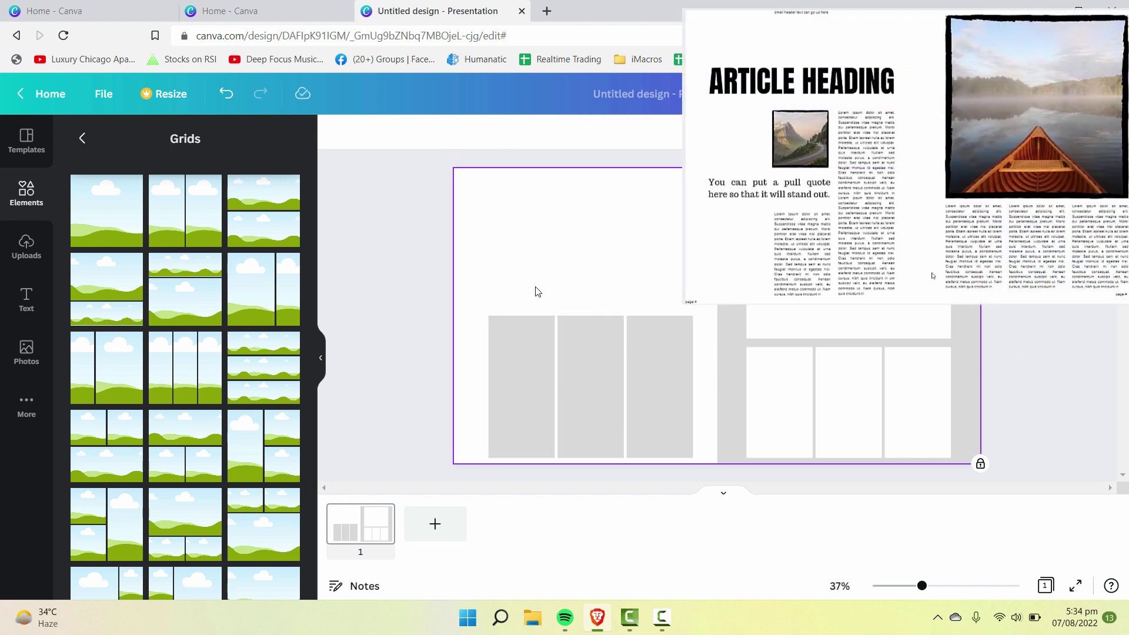
Add a heading text box near the top of the white half and scale it down to font size 66.2
{"action": "left_click", "coordinate": [27, 299]}
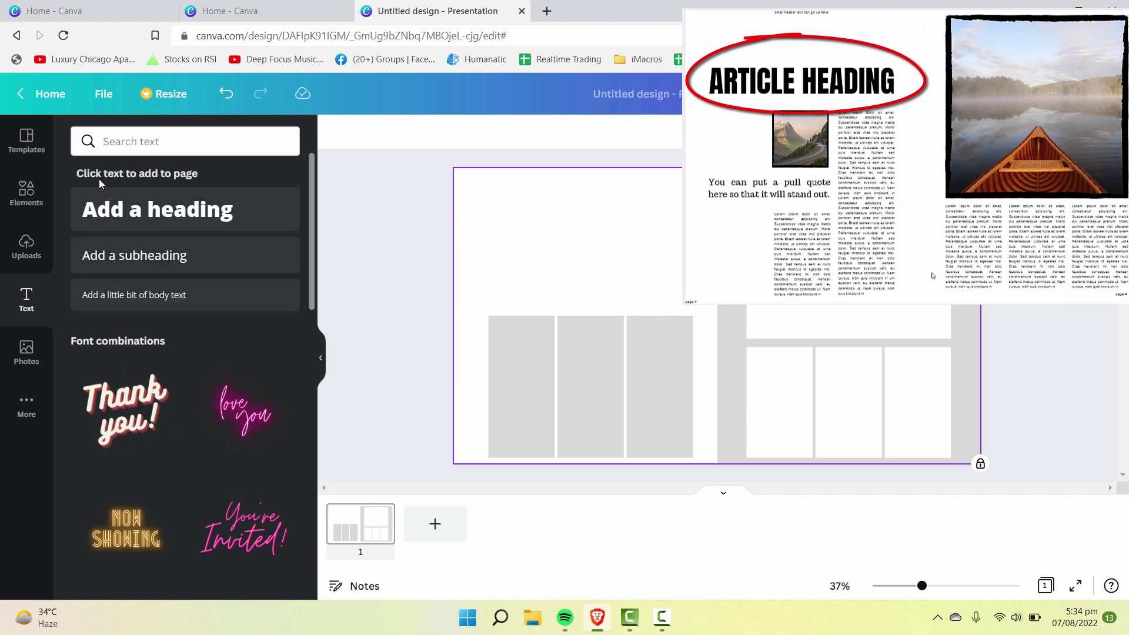
{"action": "left_click", "coordinate": [153, 211]}
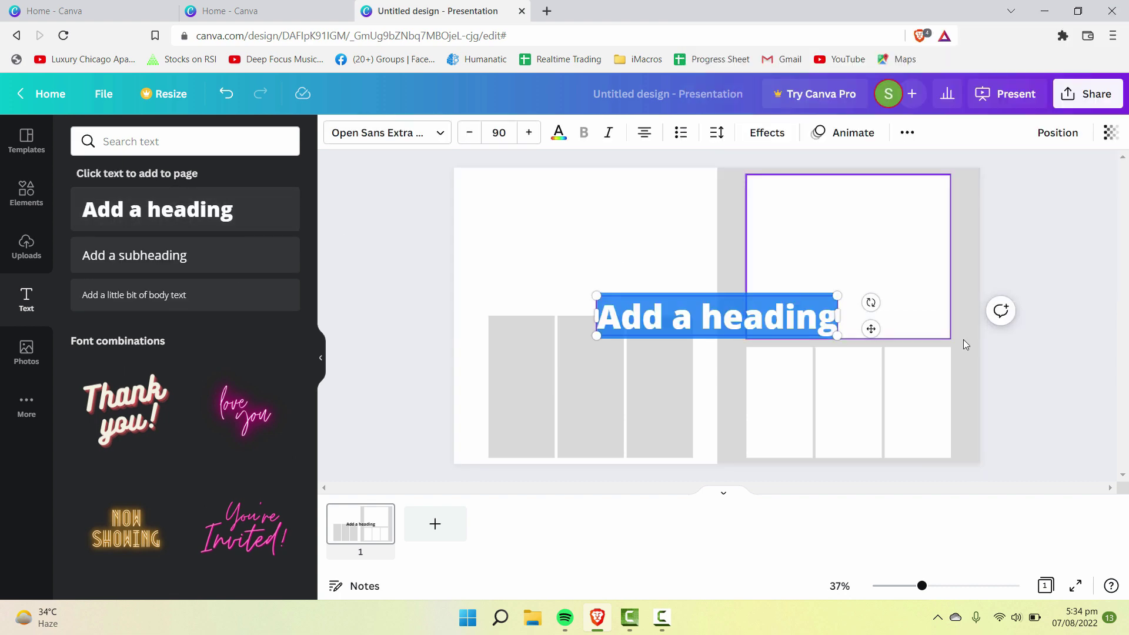
{"action": "left_click", "coordinate": [619, 257]}
{"action": "left_click_drag", "start_coordinate": [753, 306], "coordinate": [619, 194]}
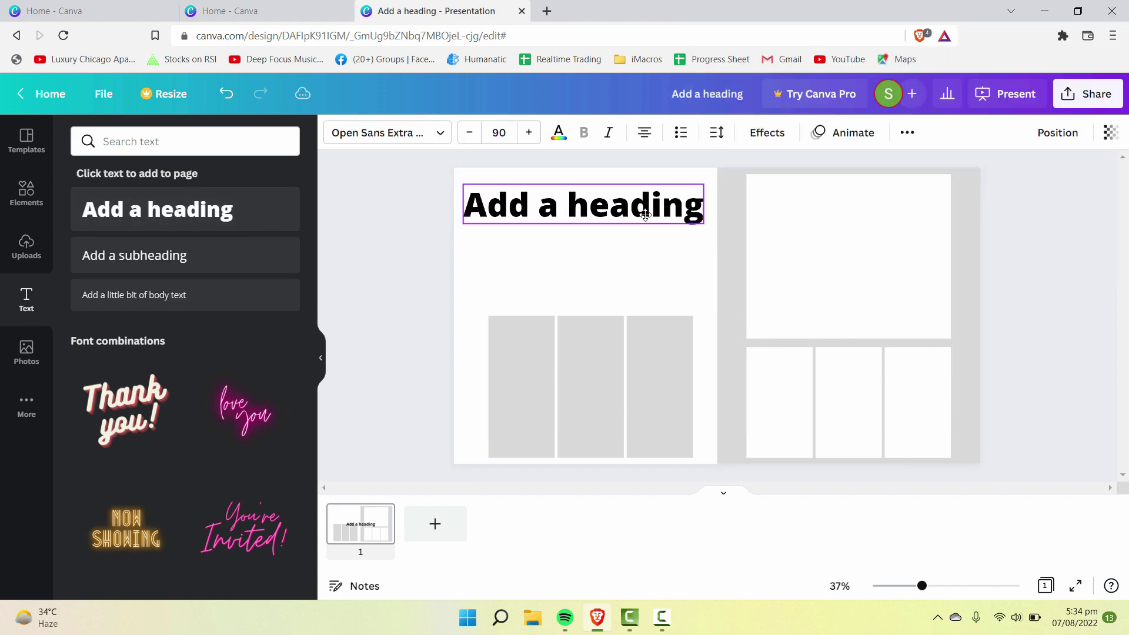
{"action": "left_click_drag", "start_coordinate": [703, 224], "coordinate": [609, 204]}
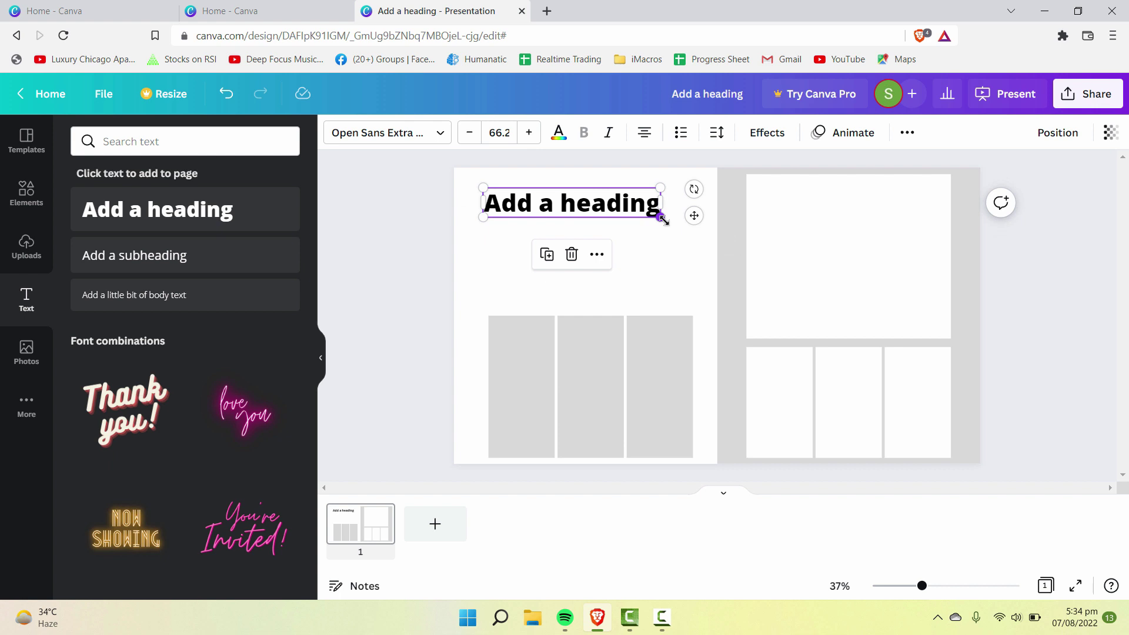
{"action": "left_click", "coordinate": [657, 246]}
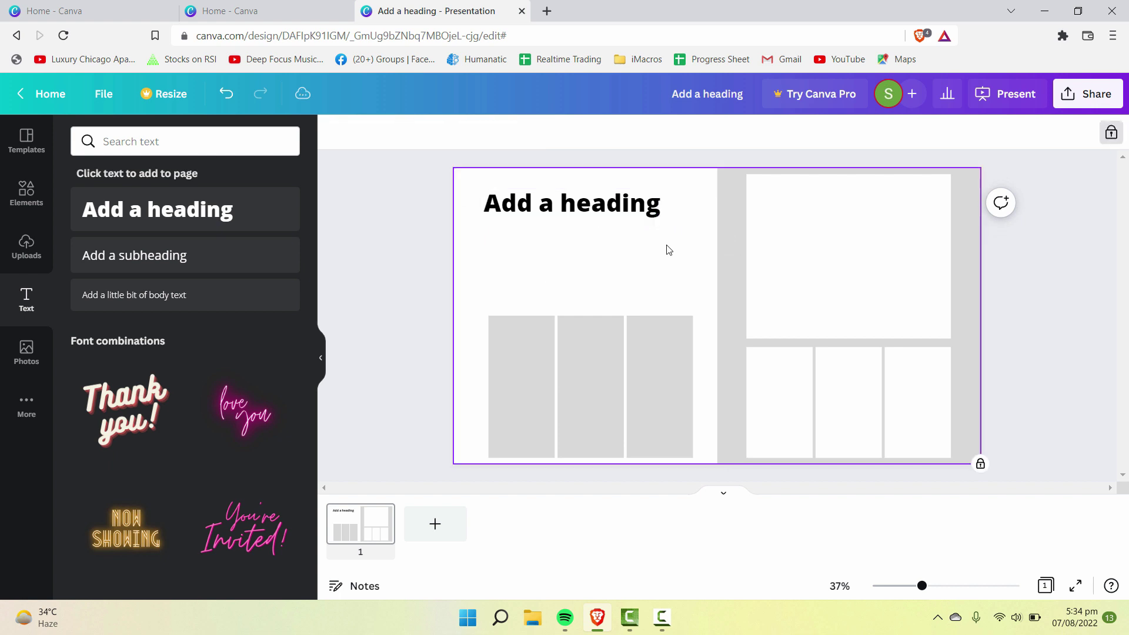
{"action": "left_click", "coordinate": [596, 203]}
{"action": "left_click_drag", "start_coordinate": [596, 204], "coordinate": [557, 204]}
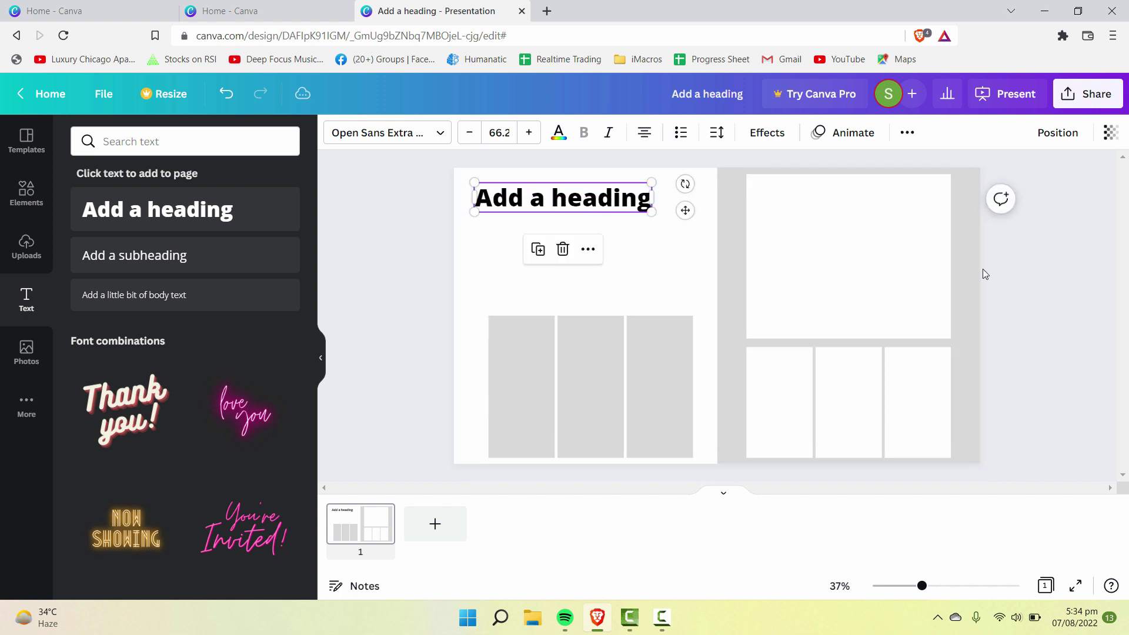
{"action": "left_click", "coordinate": [708, 267]}
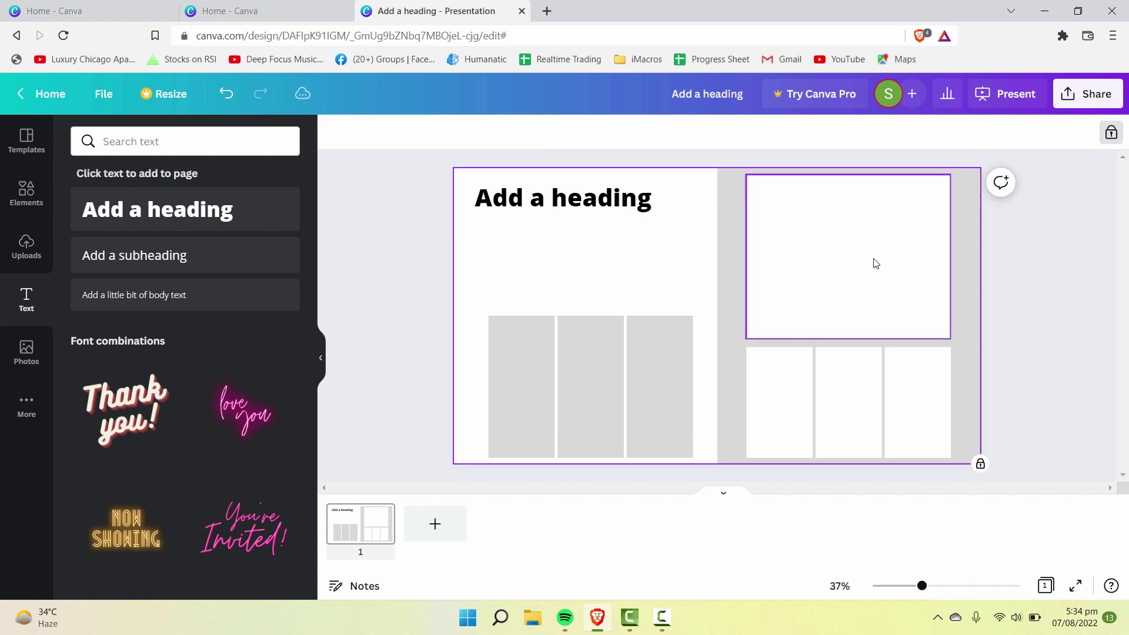
Unlock the large white single-cell grid and place a smaller copy between the heading and the gray columns
{"action": "left_click", "coordinate": [875, 263]}
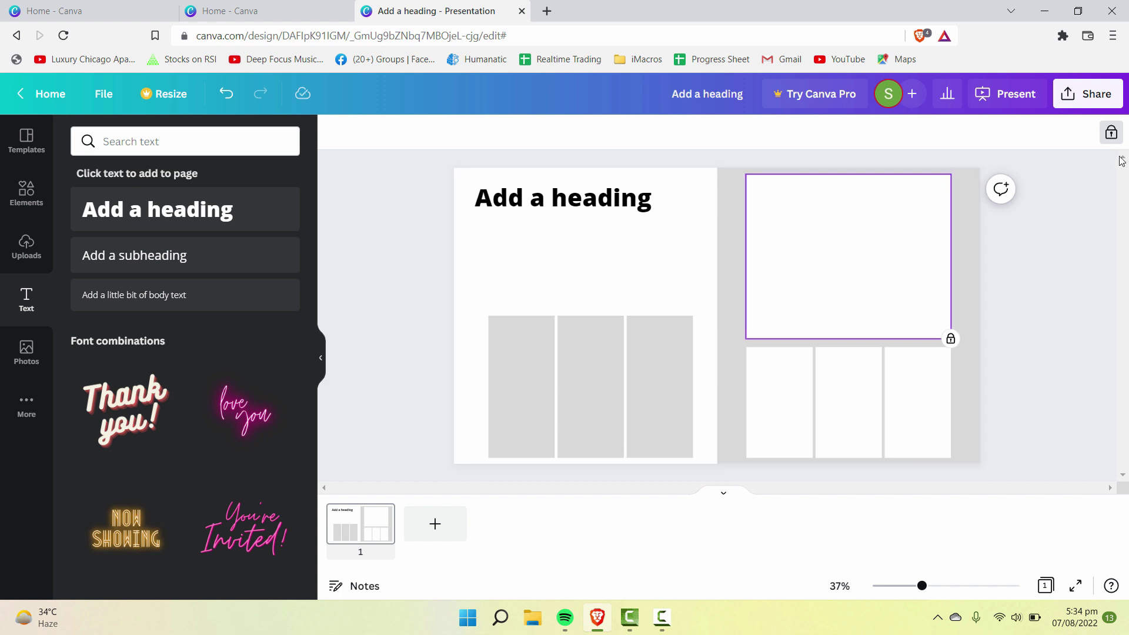
{"action": "left_click", "coordinate": [1111, 132]}
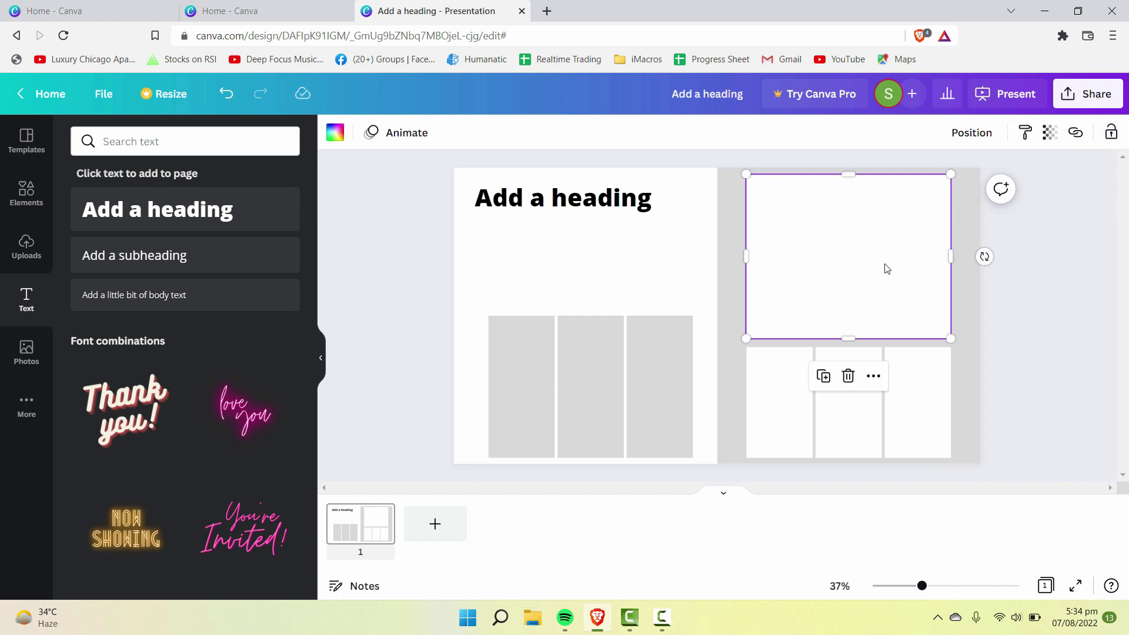
{"action": "left_click_drag", "start_coordinate": [708, 259], "coordinate": [583, 295]}
{"action": "left_click_drag", "start_coordinate": [462, 212], "coordinate": [541, 269]}
Fill the copied single-cell grid with the light gray document color and deselect it
{"action": "left_click", "coordinate": [335, 133]}
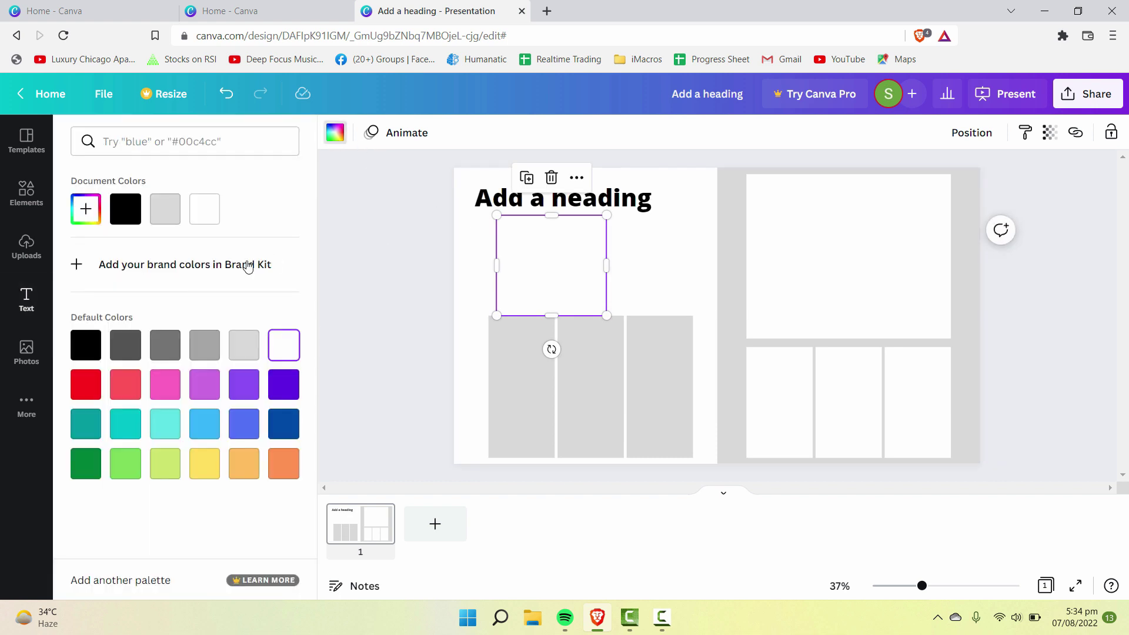
{"action": "left_click", "coordinate": [164, 209]}
{"action": "left_click", "coordinate": [682, 304]}
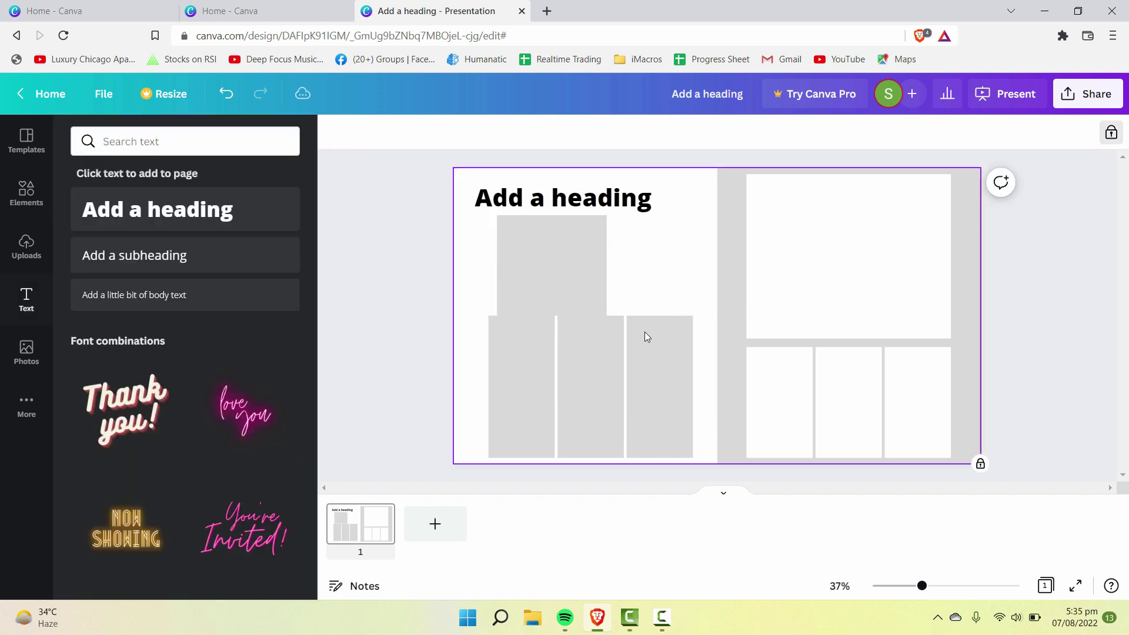
Shrink the gray single cell slightly and align its left edge with the heading above it
{"action": "left_click", "coordinate": [541, 279]}
{"action": "left_click_drag", "start_coordinate": [600, 311], "coordinate": [589, 304]}
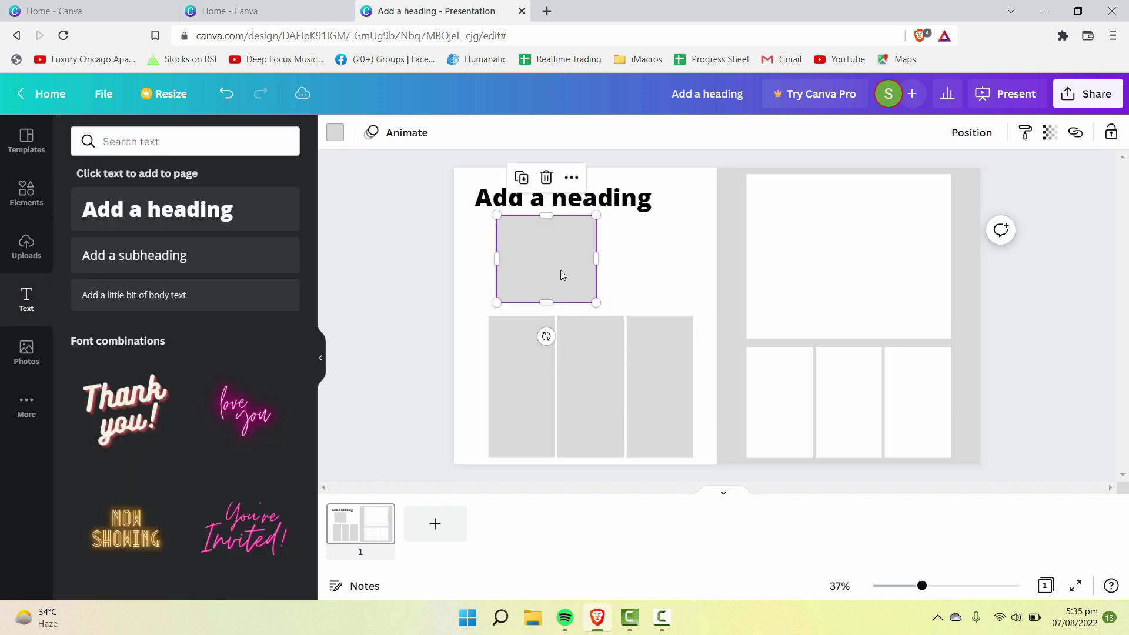
{"action": "left_click", "coordinate": [650, 272]}
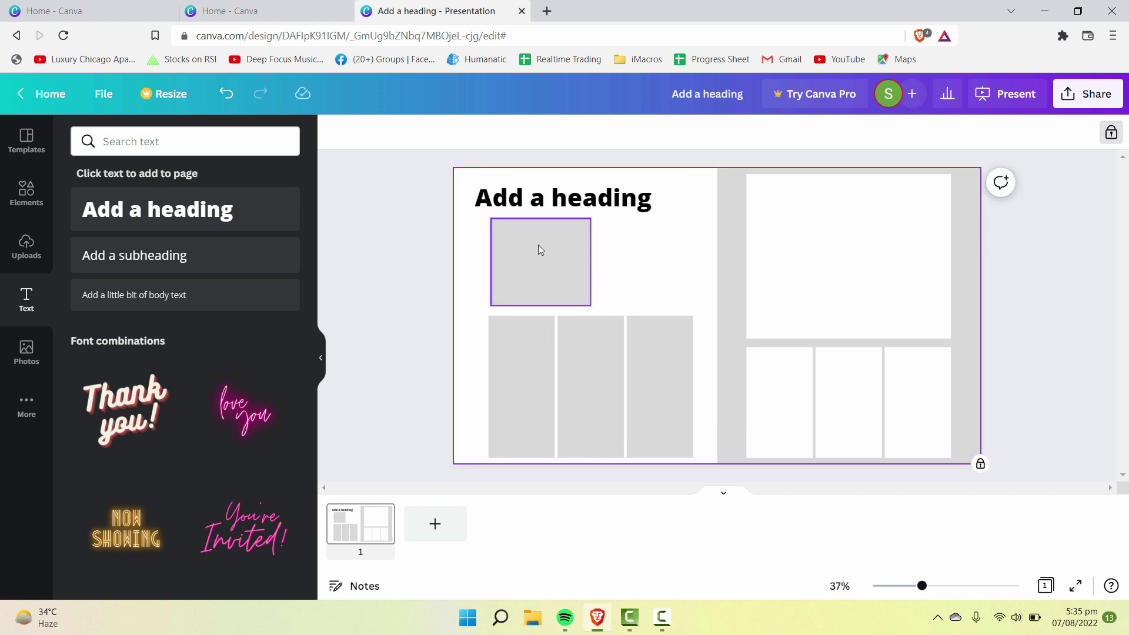
{"action": "left_click_drag", "start_coordinate": [540, 250], "coordinate": [524, 260]}
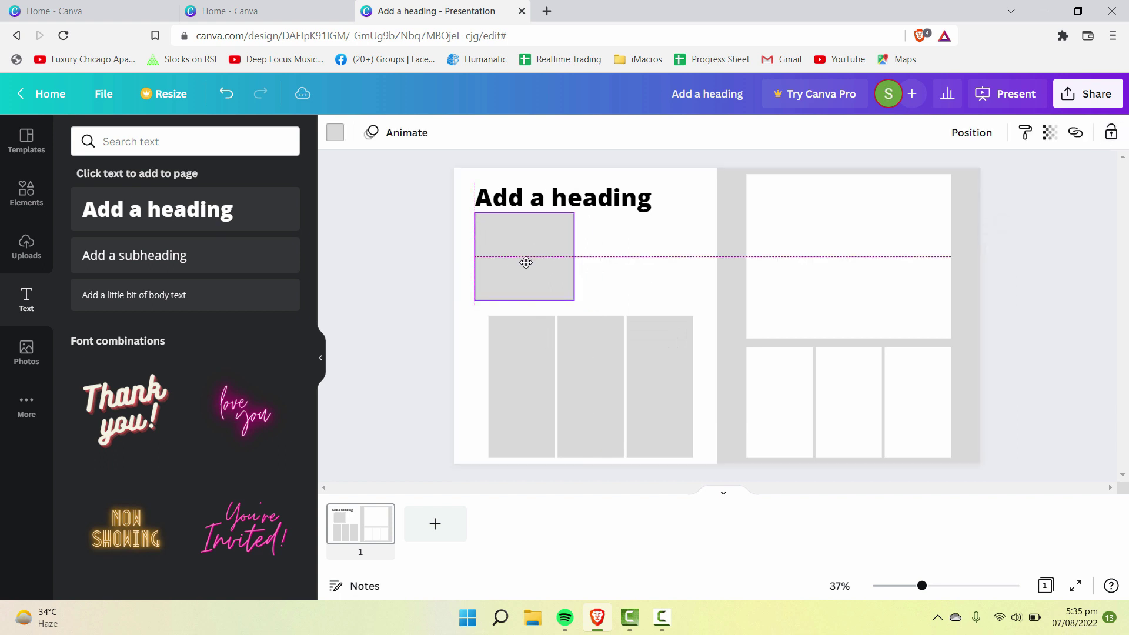
Reposition and widen the gray single cell so that it spans the full width of the three gray columns
{"action": "left_click", "coordinate": [547, 199]}
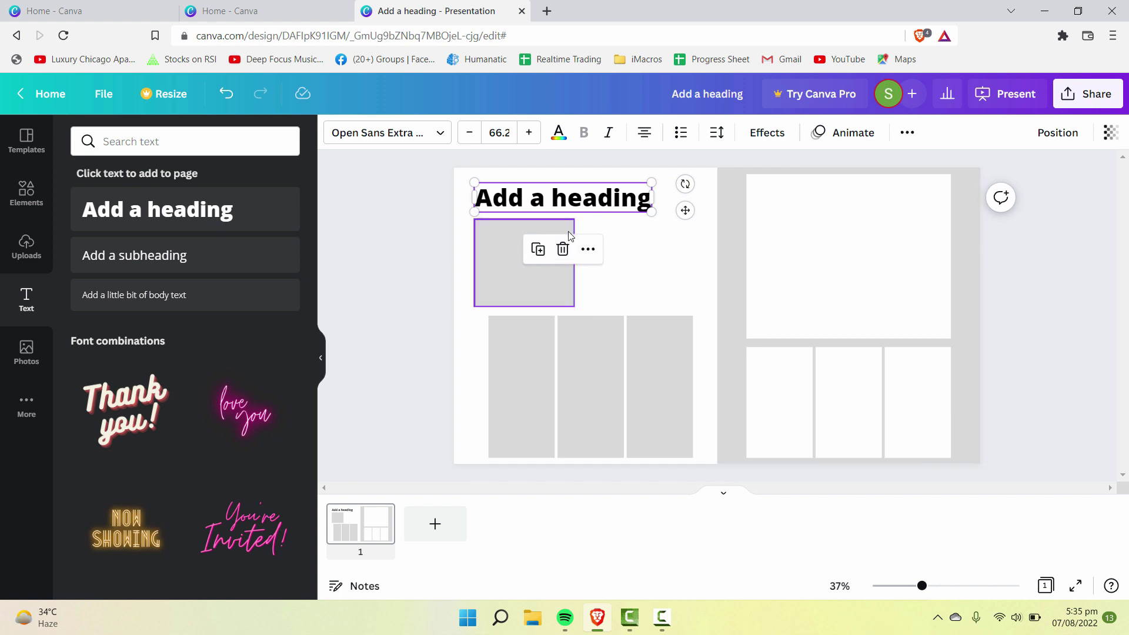
{"action": "left_click", "coordinate": [569, 376]}
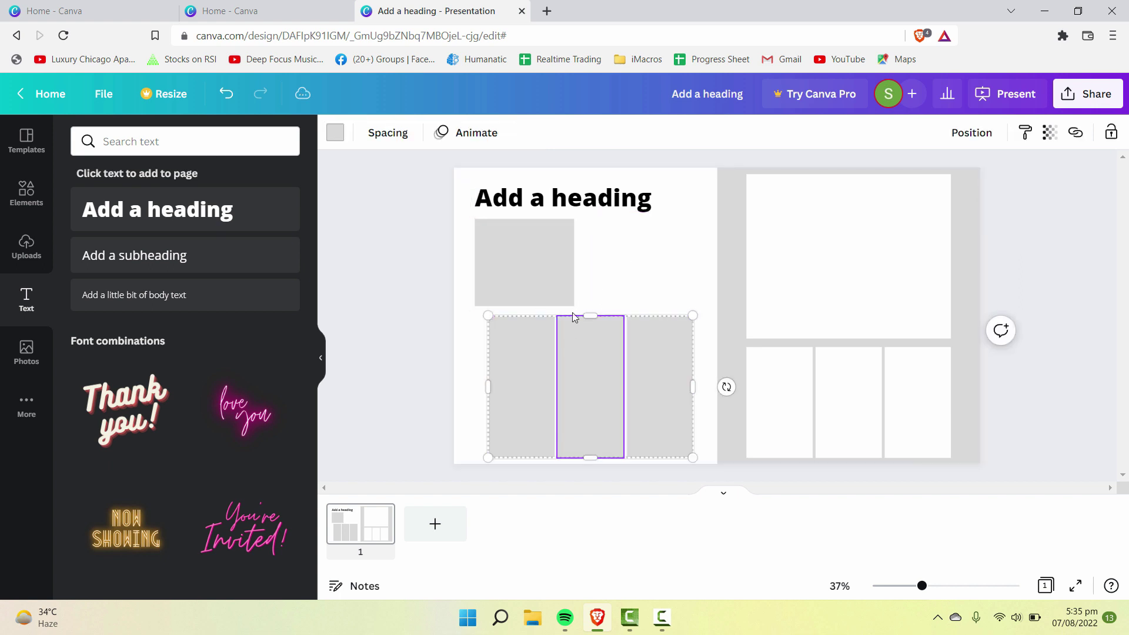
{"action": "left_click", "coordinate": [522, 267]}
{"action": "left_click_drag", "start_coordinate": [521, 267], "coordinate": [693, 286]}
Shorten the gray three-column grid to start below the wide cell and align the heading with the cell's left edge
{"action": "left_click", "coordinate": [627, 386]}
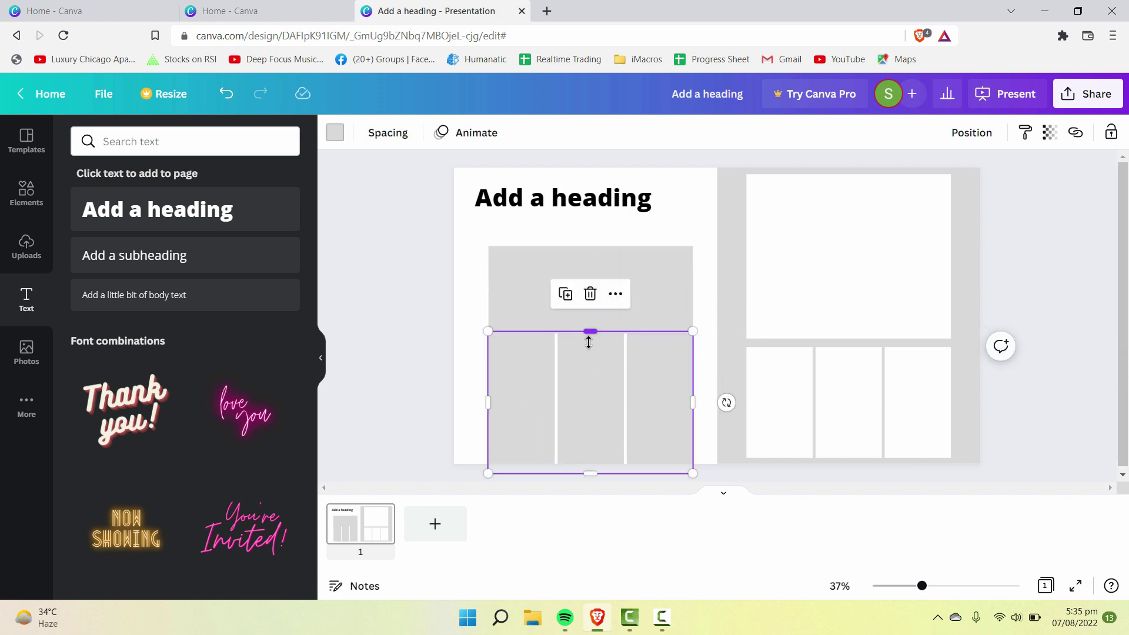
{"action": "left_click_drag", "start_coordinate": [588, 342], "coordinate": [600, 359]}
{"action": "left_click_drag", "start_coordinate": [556, 203], "coordinate": [569, 222]}
Search the photo library for "forest" and look through the results
{"action": "left_click", "coordinate": [573, 292]}
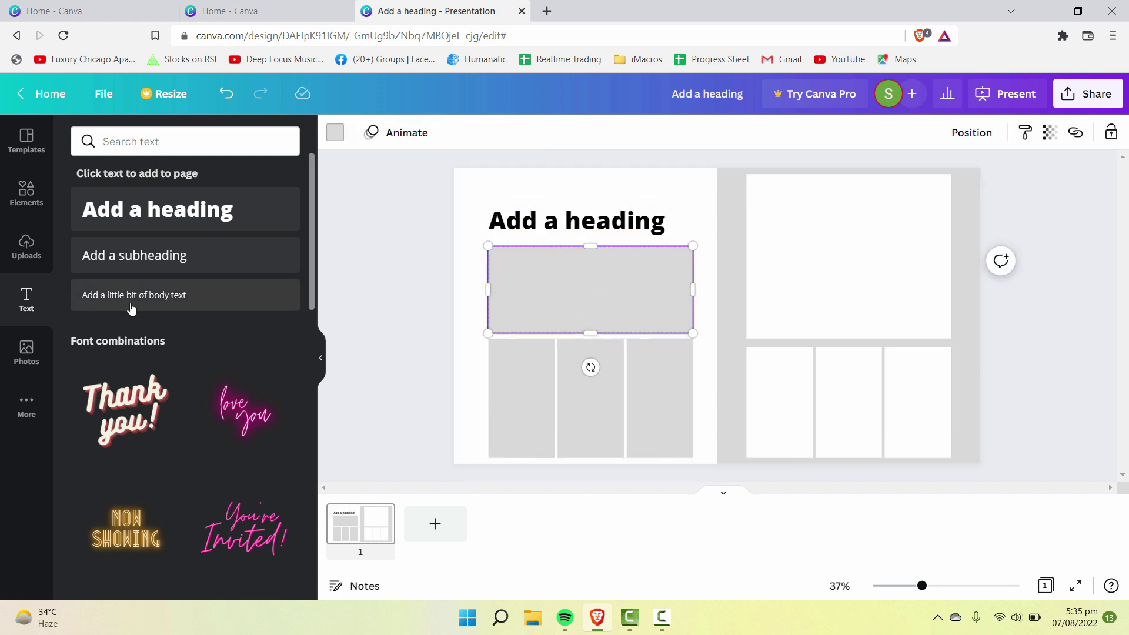
{"action": "mouse_move", "coordinate": [692, 290]}
{"action": "left_mouse_down"}
{"action": "mouse_move", "coordinate": [664, 289]}
{"action": "mouse_move", "coordinate": [693, 289]}
{"action": "left_mouse_up"}
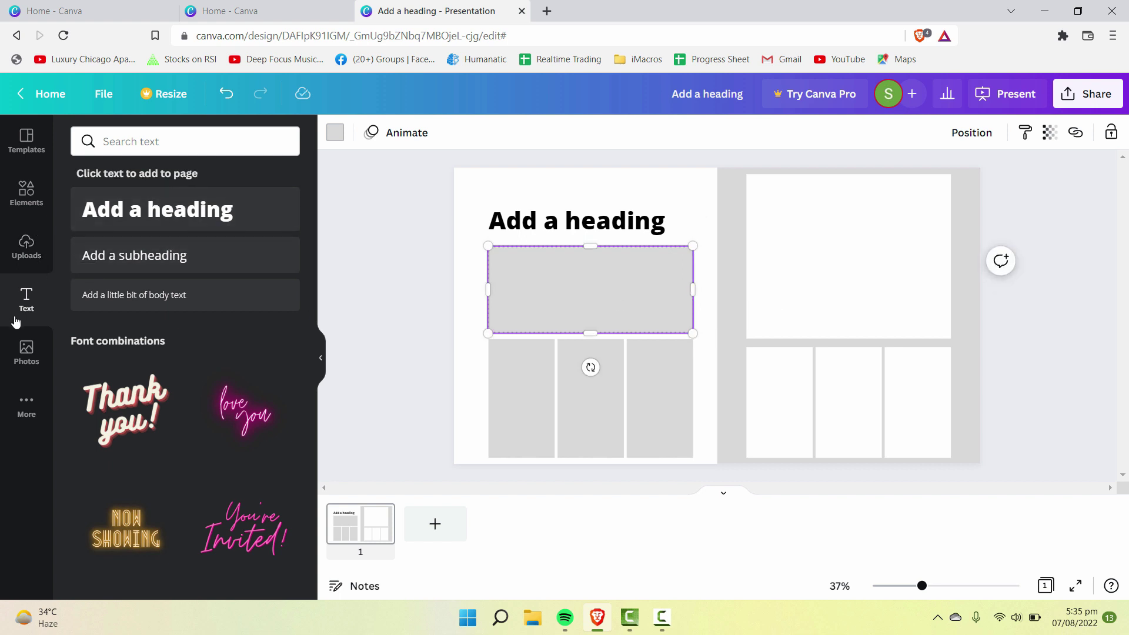
{"action": "left_click", "coordinate": [40, 341]}
{"action": "left_click", "coordinate": [198, 142]}
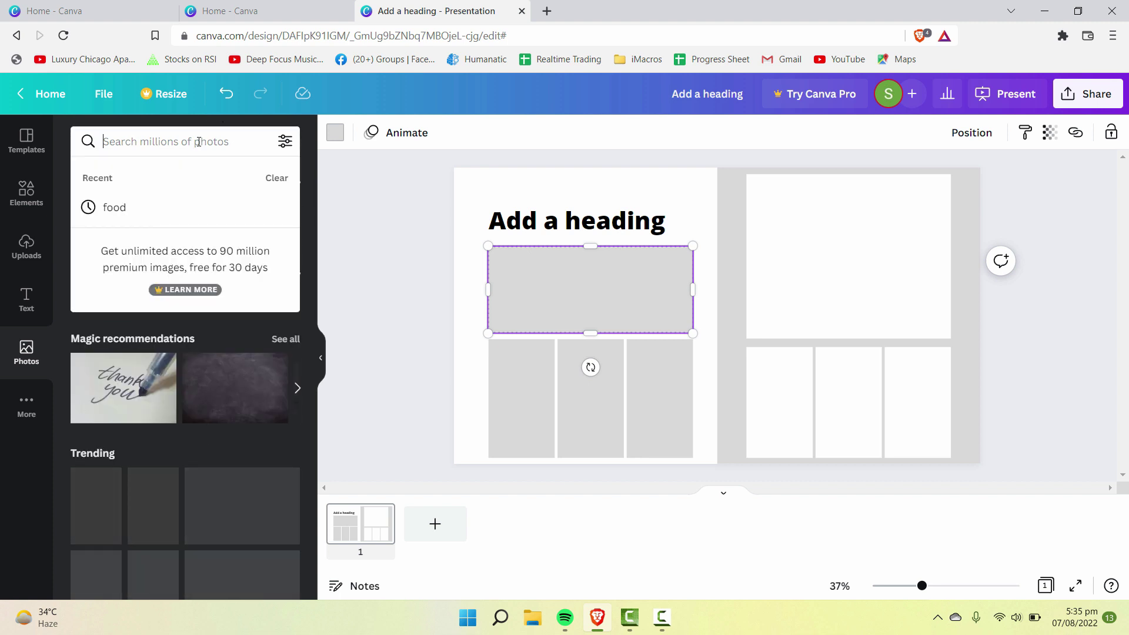
{"action": "type", "text": "fores"}
{"action": "type", "text": "t"}
{"action": "key", "text": "Return"}
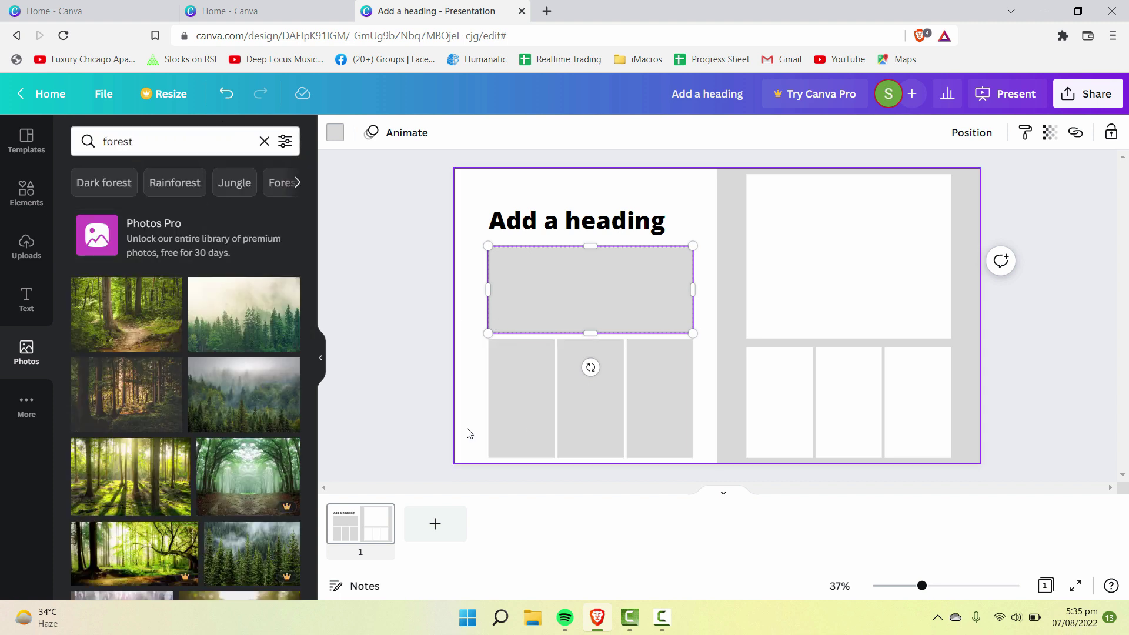
{"action": "scroll", "coordinate": [293, 382], "scroll_direction": "down", "scroll_amount": 3}
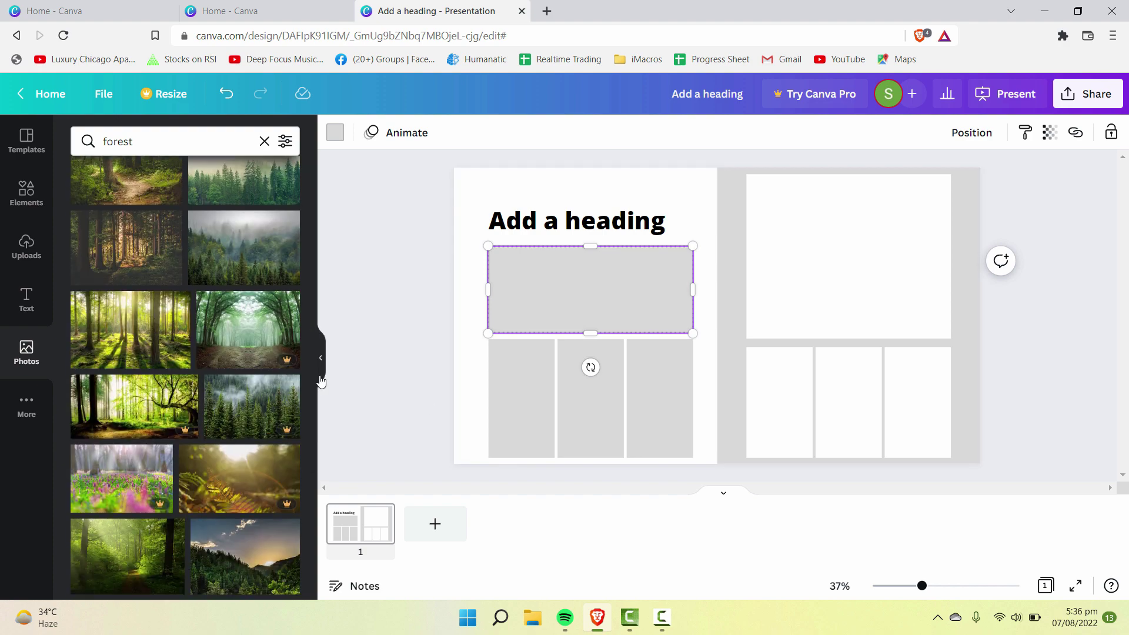
{"action": "scroll", "coordinate": [258, 418], "scroll_direction": "up", "scroll_amount": 4}
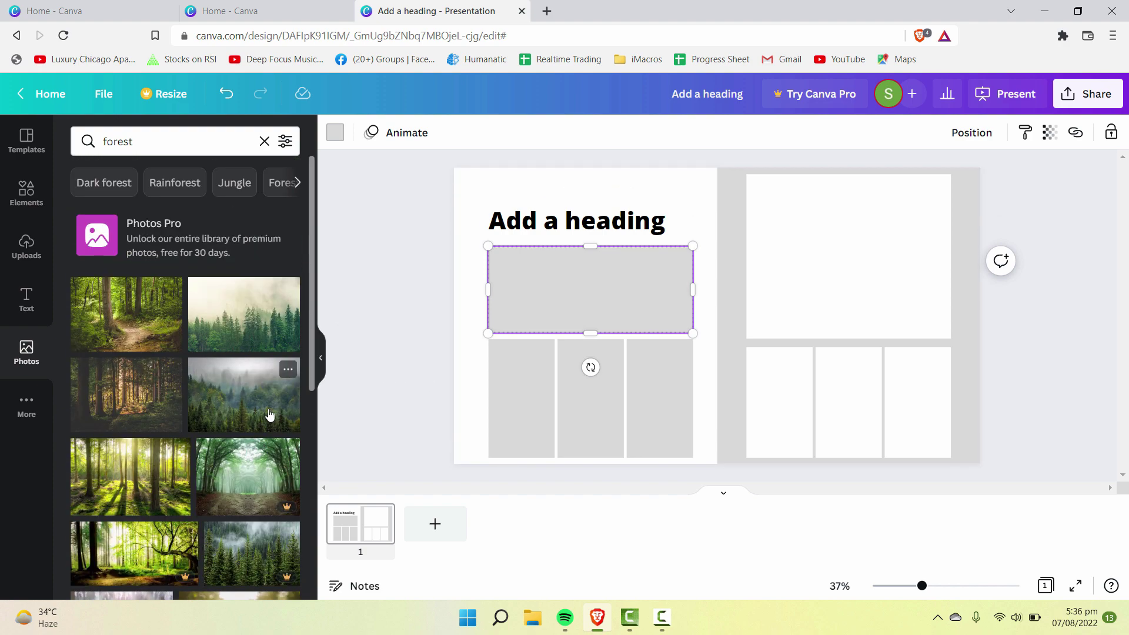
Try the forest path, the two misty pine forest photos and the sunlit trees photo in the wide gray cell
{"action": "left_click_drag", "start_coordinate": [204, 314], "coordinate": [502, 314]}
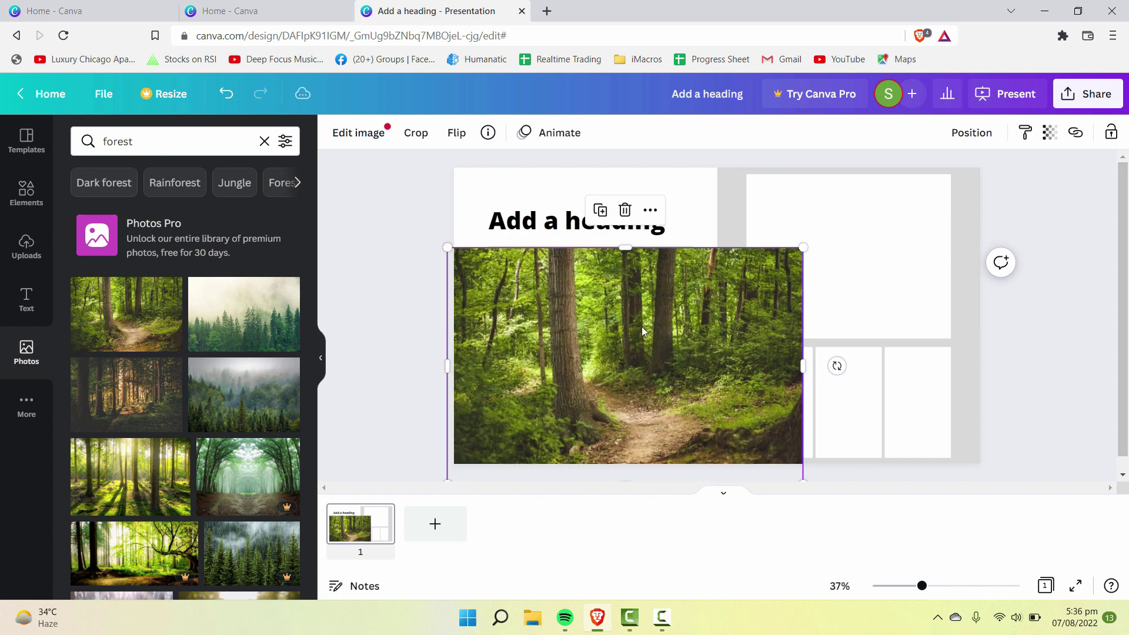
{"action": "key", "text": "ctrl+z"}
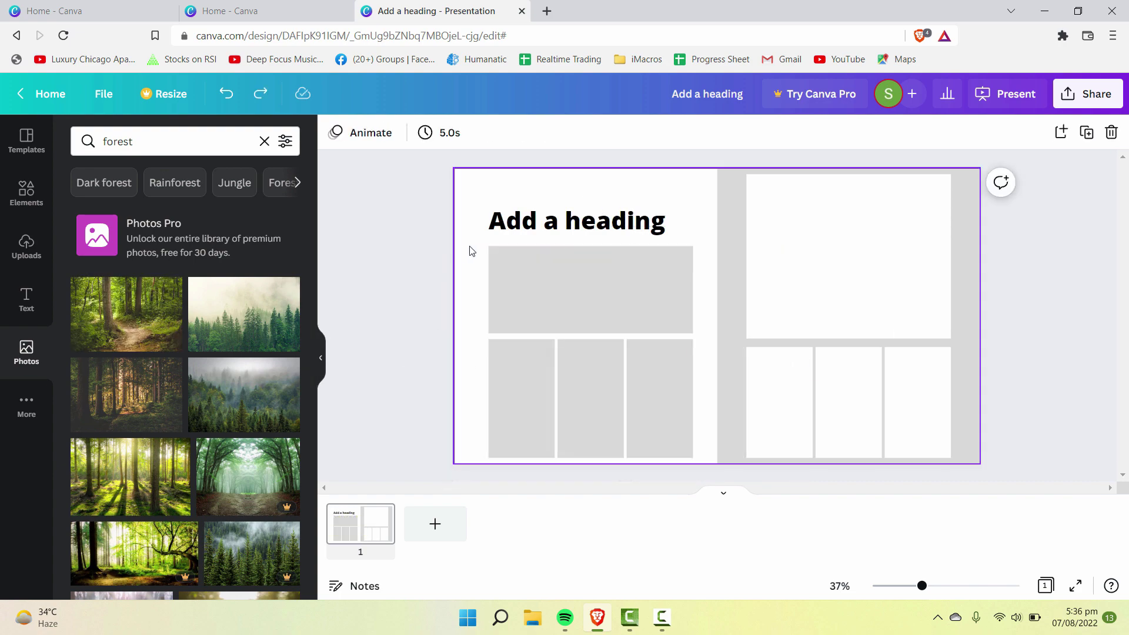
{"action": "left_click_drag", "start_coordinate": [132, 313], "coordinate": [583, 284]}
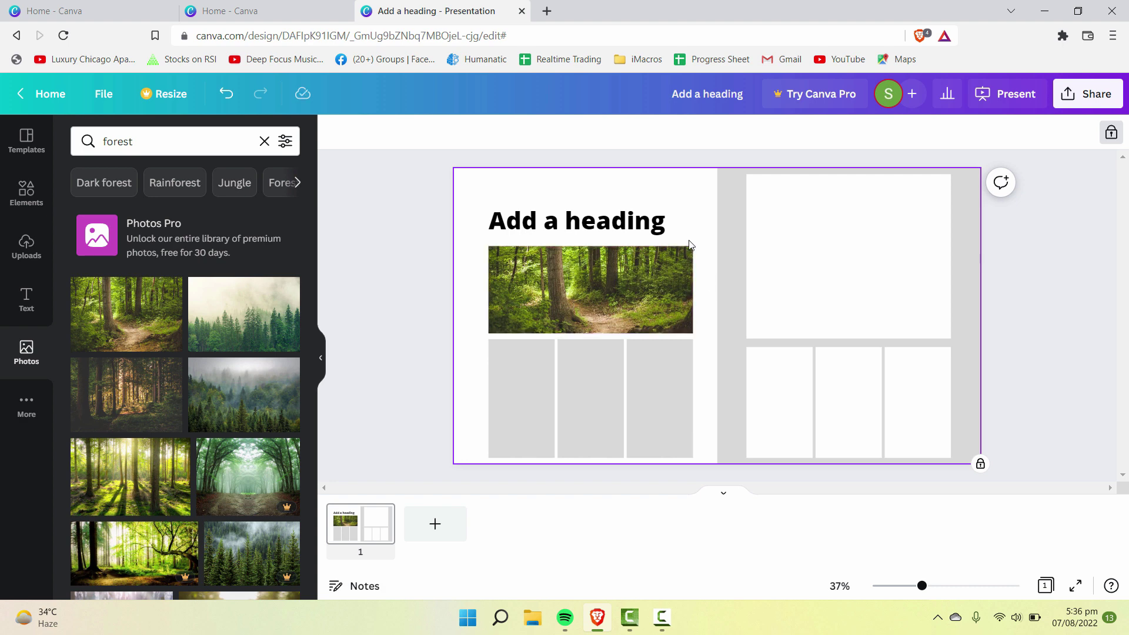
{"action": "left_click_drag", "start_coordinate": [247, 311], "coordinate": [646, 270]}
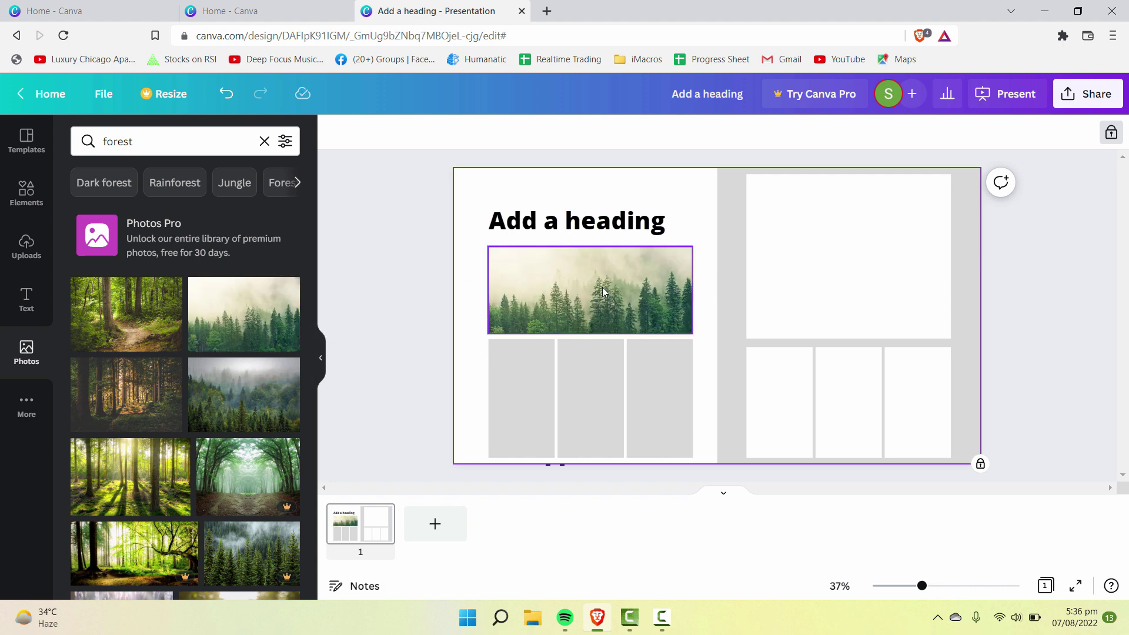
{"action": "left_click_drag", "start_coordinate": [262, 381], "coordinate": [646, 265]}
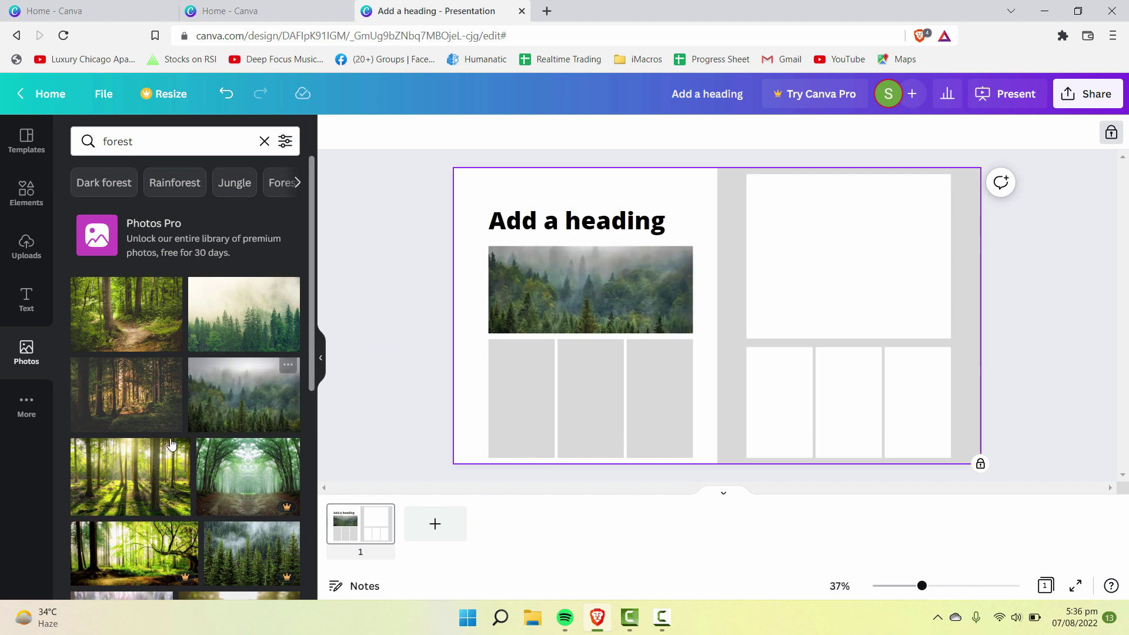
{"action": "left_click_drag", "start_coordinate": [129, 482], "coordinate": [588, 288]}
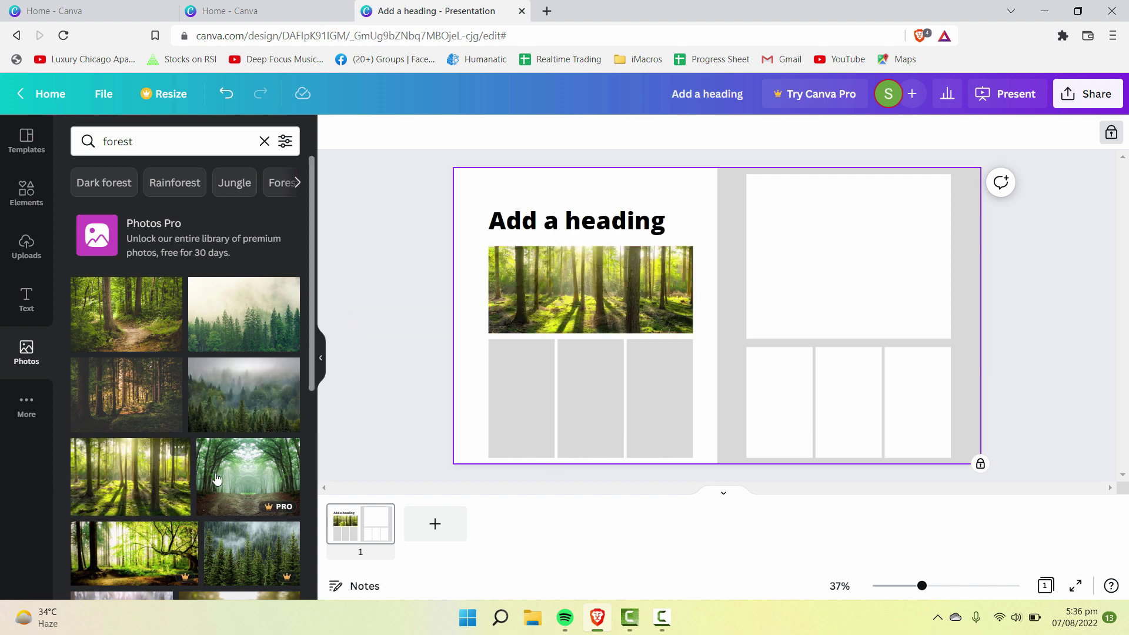
Fill the wide cell below the heading with the mountain sunset forest photo and move it aside onto the gray half
{"action": "scroll", "coordinate": [217, 479], "scroll_direction": "down", "scroll_amount": 5}
{"action": "left_click_drag", "start_coordinate": [246, 473], "coordinate": [900, 257]}
{"action": "scroll", "coordinate": [194, 382], "scroll_direction": "down", "scroll_amount": 3}
Extend the gray three-column grid upward until it starts just below the heading
{"action": "left_click", "coordinate": [579, 353]}
{"action": "left_click_drag", "start_coordinate": [592, 340], "coordinate": [590, 246]}
Move the mountain sunset photo onto the middle gray column and shrink it to that column's width
{"action": "left_click_drag", "start_coordinate": [823, 270], "coordinate": [606, 314]}
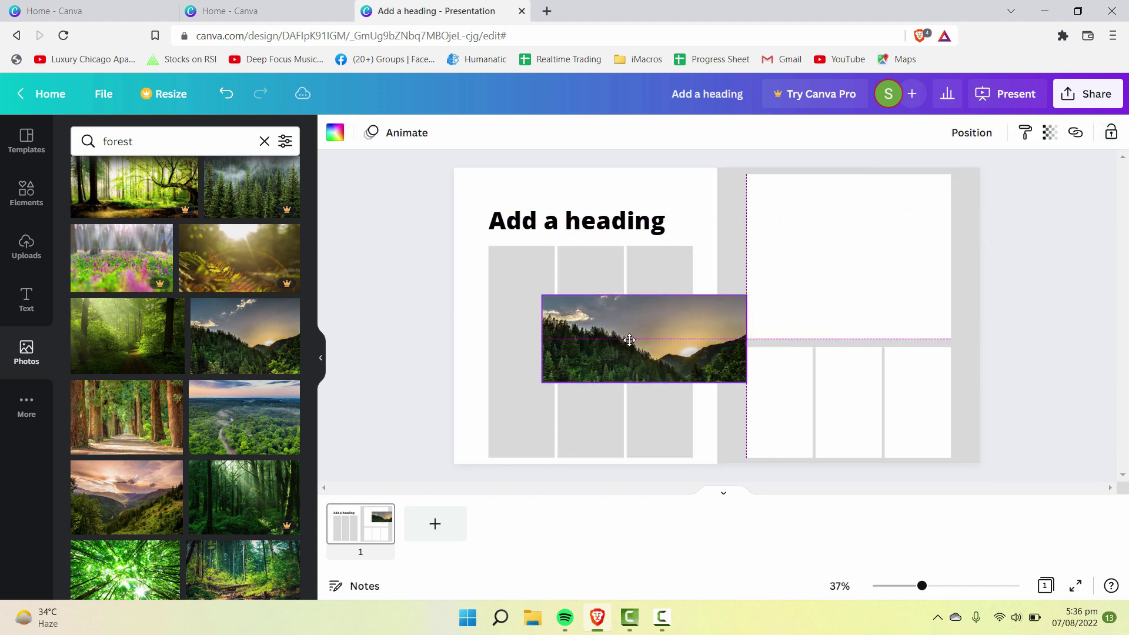
{"action": "left_click_drag", "start_coordinate": [747, 383], "coordinate": [623, 351]}
{"action": "left_click_drag", "start_coordinate": [537, 296], "coordinate": [553, 298]}
{"action": "key", "text": "ctrl+minus"}
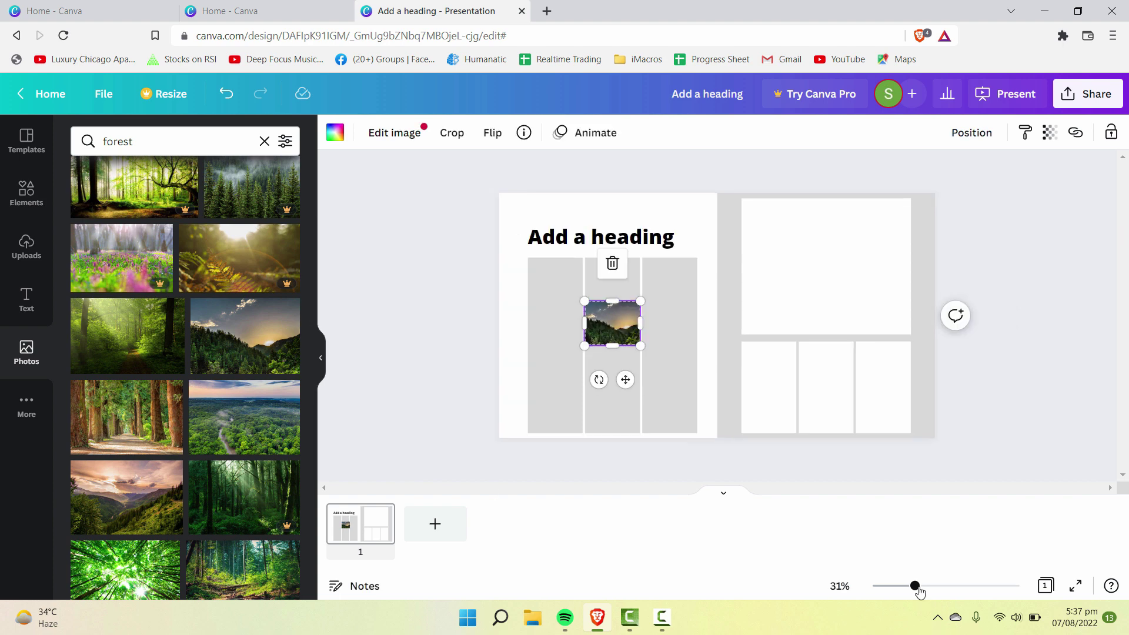
Move the mountain sunset photo up to the top edge of the middle gray column, just below the heading
{"action": "left_click_drag", "start_coordinate": [914, 586], "coordinate": [934, 585]}
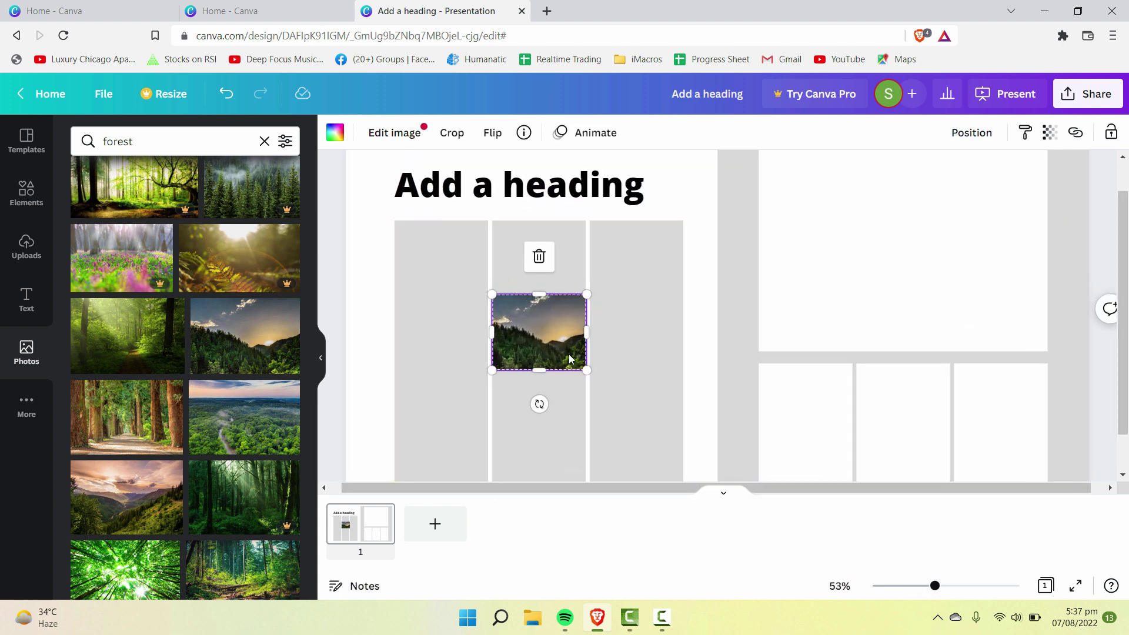
{"action": "left_click_drag", "start_coordinate": [586, 337], "coordinate": [547, 271]}
{"action": "left_click", "coordinate": [566, 406]}
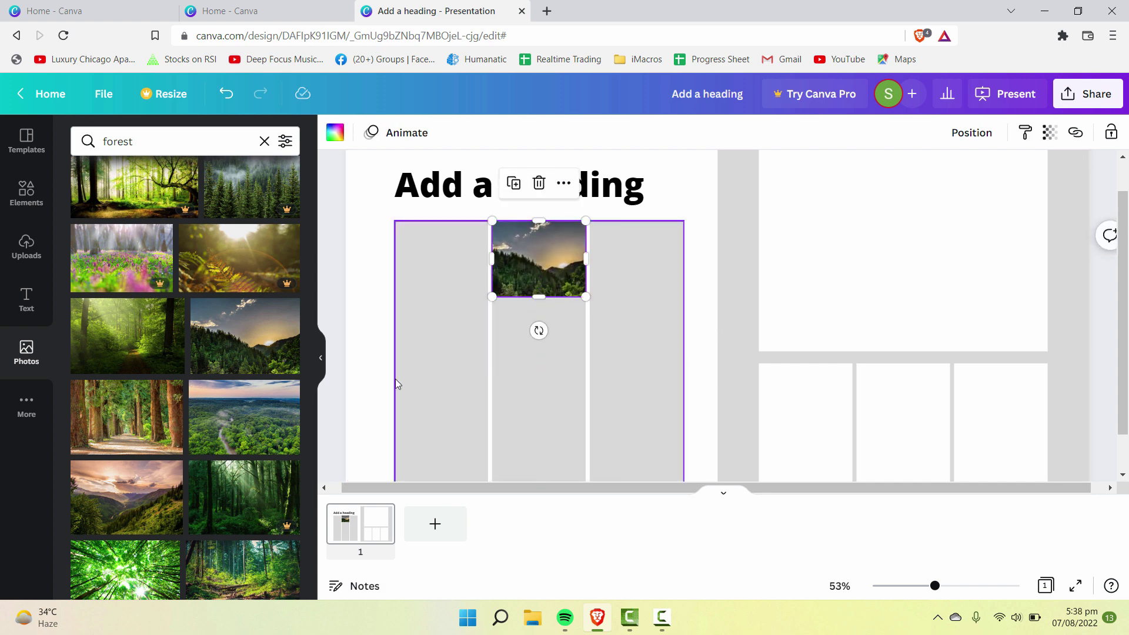
{"action": "left_click", "coordinate": [384, 283]}
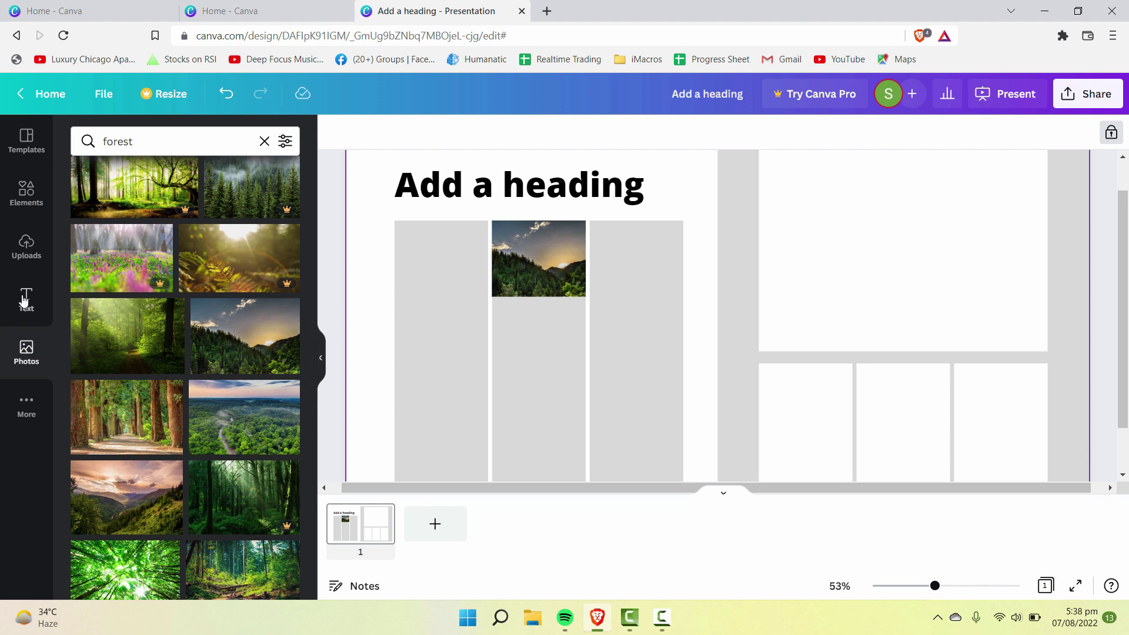
Add a subheading text, place it over the gray columns below the photo and shrink it to font size 27
{"action": "left_click", "coordinate": [26, 299]}
{"action": "left_click", "coordinate": [196, 269]}
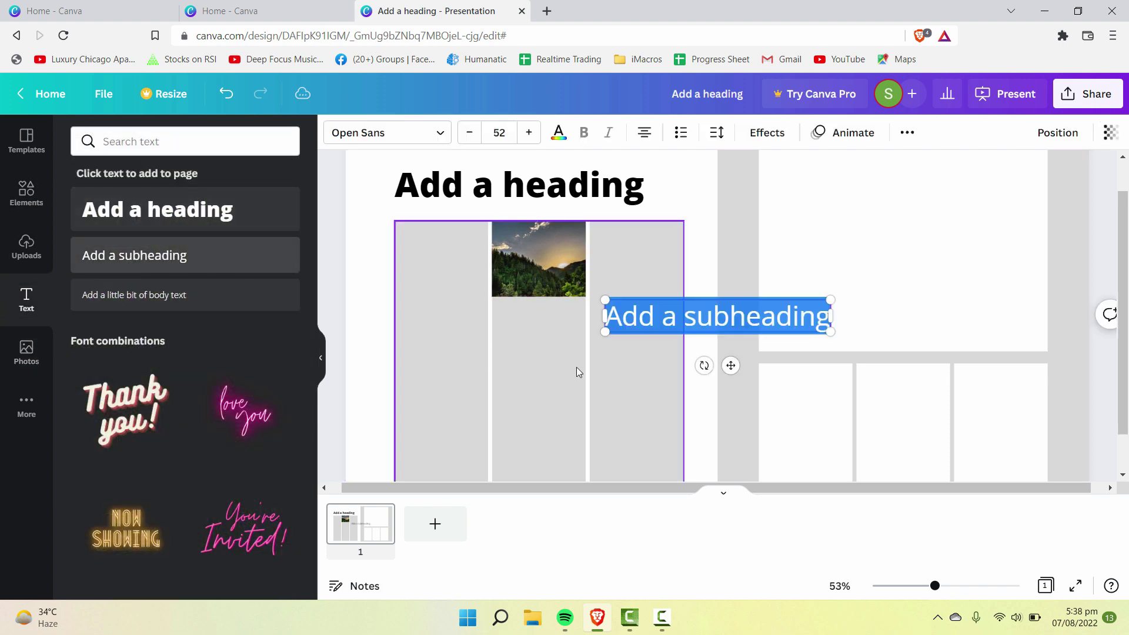
{"action": "left_click", "coordinate": [681, 301]}
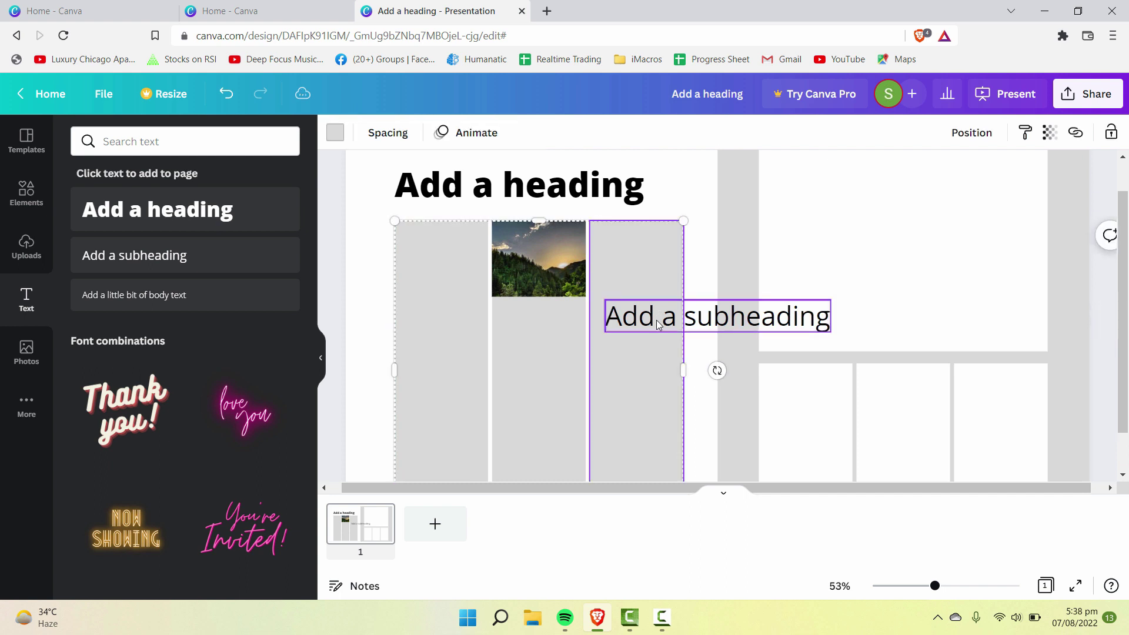
{"action": "left_click_drag", "start_coordinate": [656, 320], "coordinate": [449, 337]}
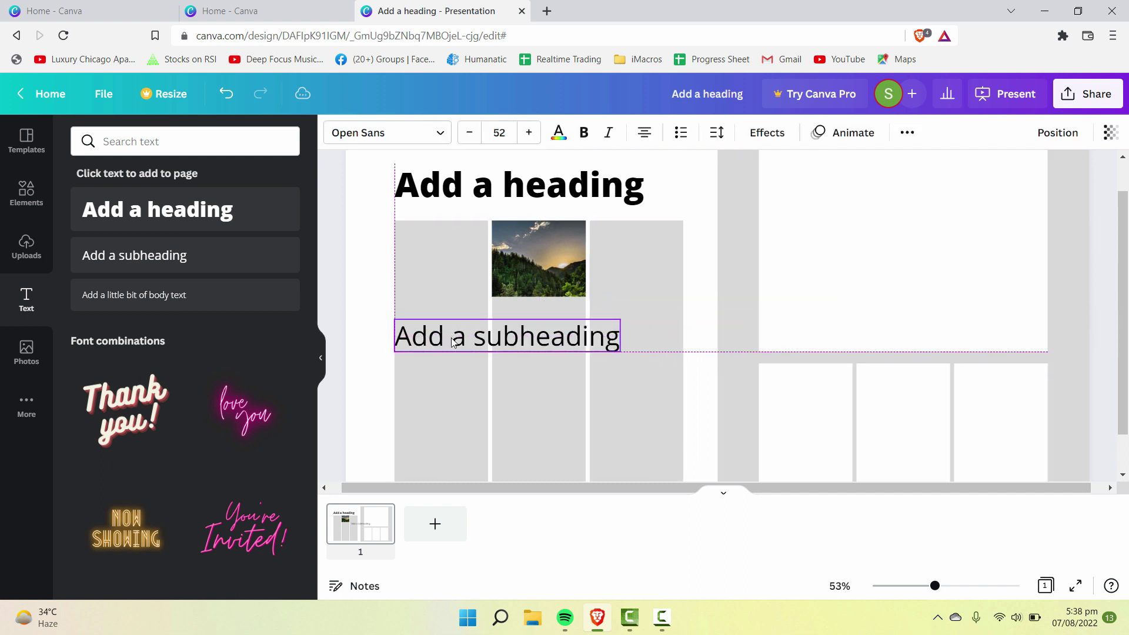
{"action": "left_click_drag", "start_coordinate": [617, 351], "coordinate": [514, 337]}
Replace the subheading text with "You can write anything you want related to your article and a lots of text to fill in here"
{"action": "double_click", "coordinate": [474, 329]}
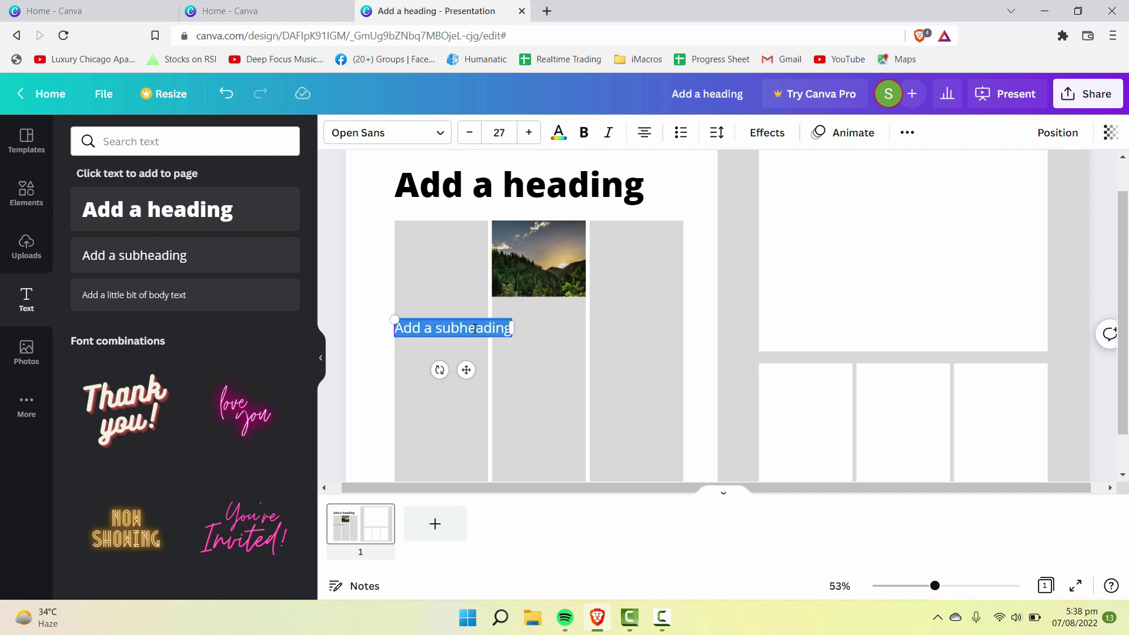
{"action": "type", "text": "You"}
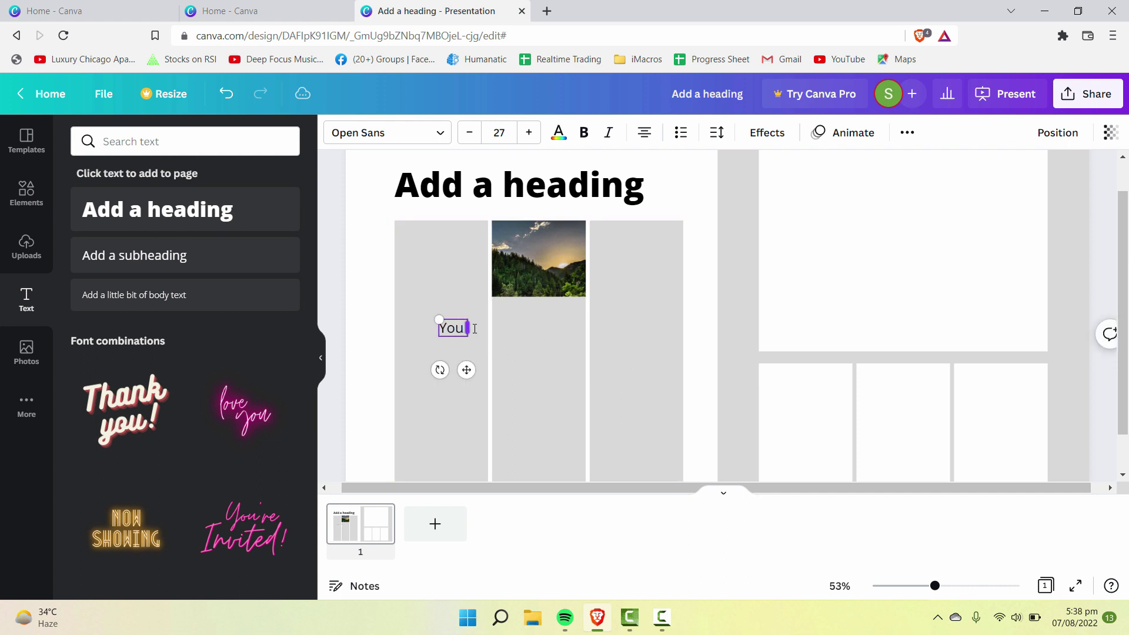
{"action": "type", "text": " can write any"}
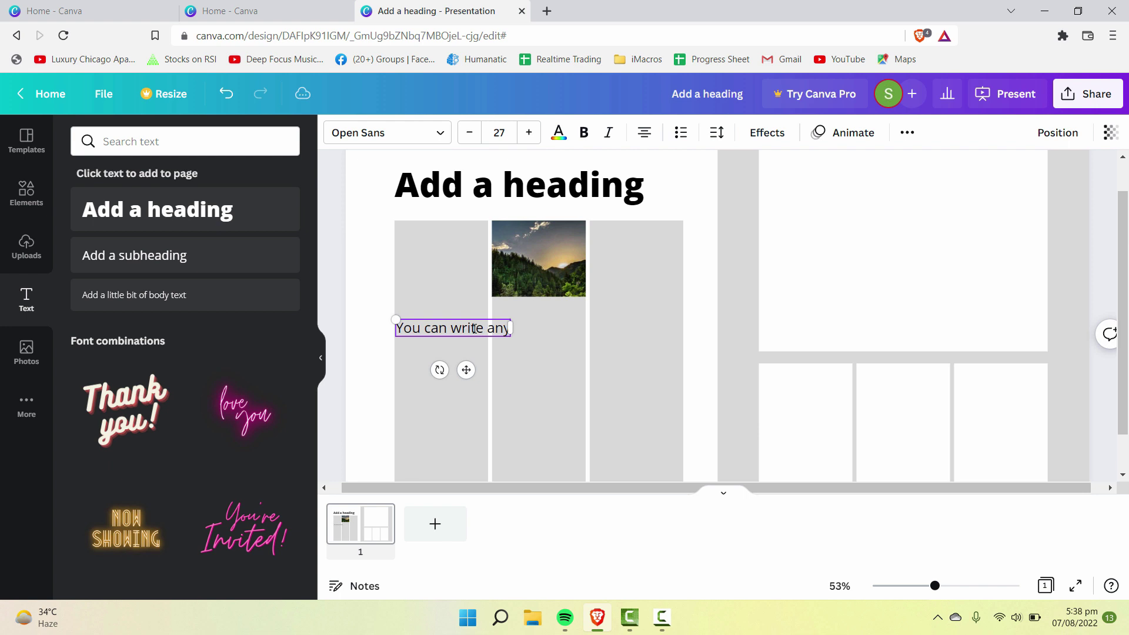
{"action": "type", "text": "thing you want rela"}
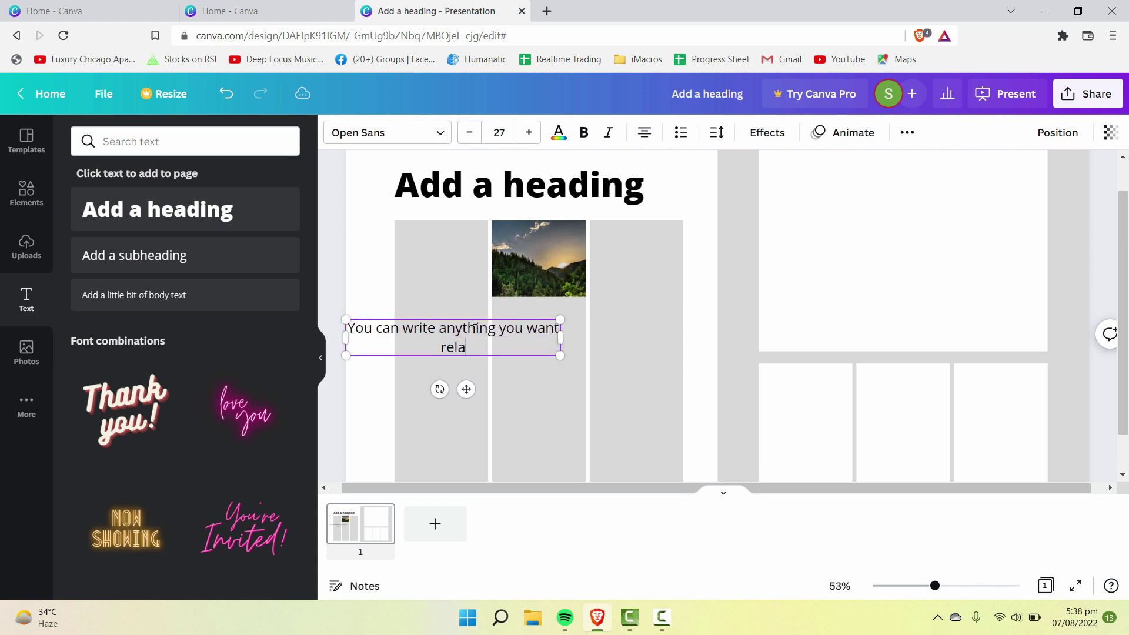
{"action": "type", "text": "ted to your article and a lots of text to fill in here"}
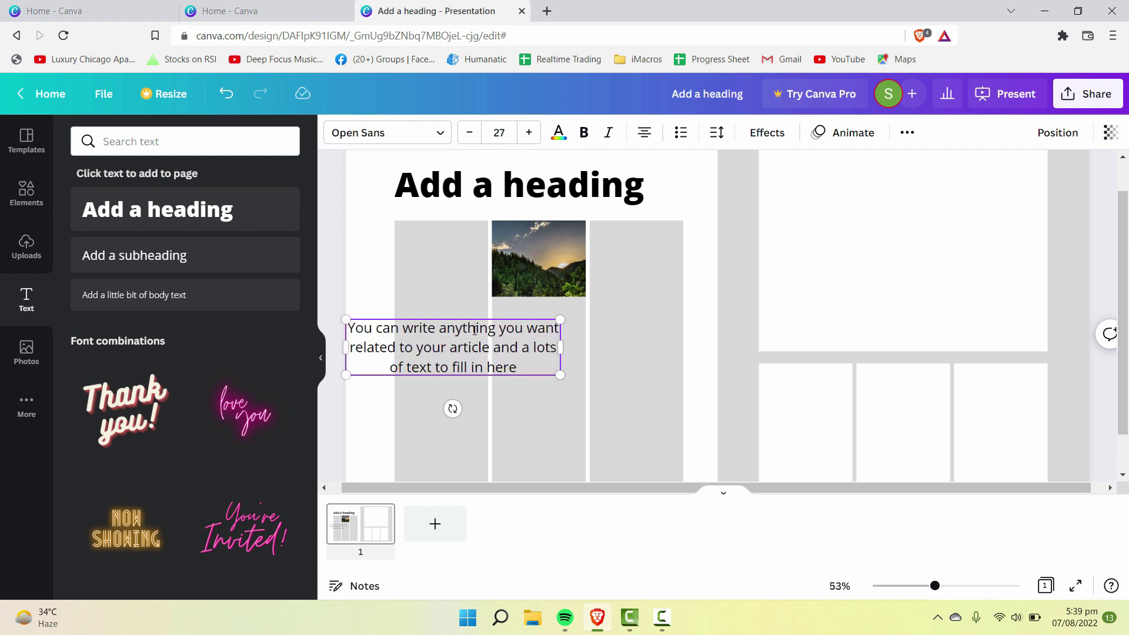
{"action": "left_click", "coordinate": [569, 409]}
Shrink the article text to font size 23.9 and place it across the gray columns below the mountain sunset photo
{"action": "left_click_drag", "start_coordinate": [521, 349], "coordinate": [572, 353]}
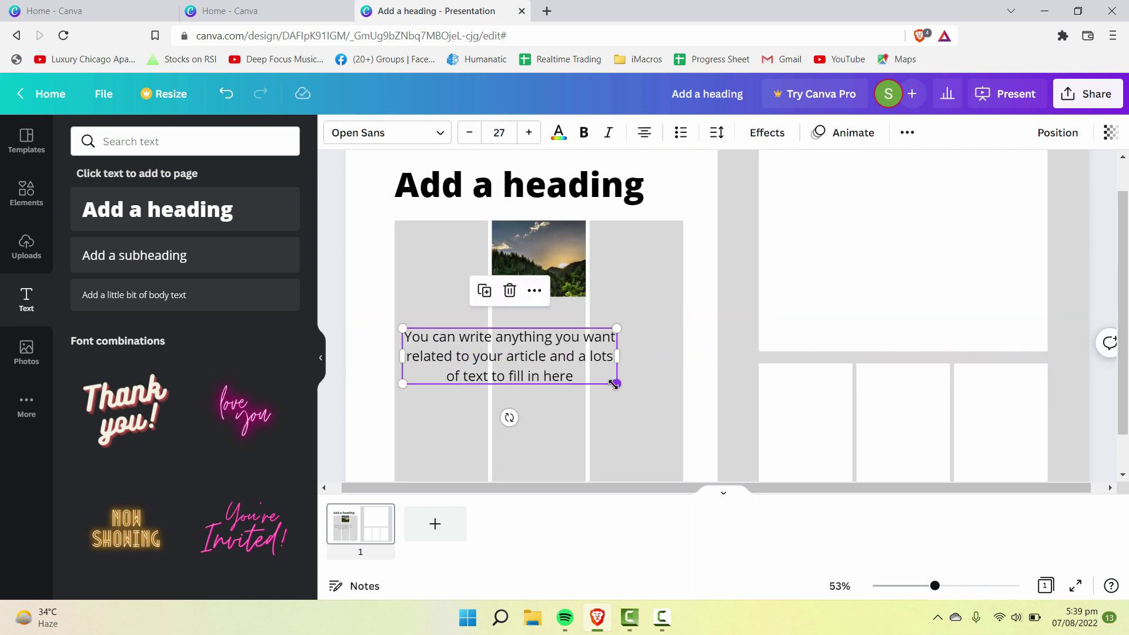
{"action": "mouse_move", "coordinate": [614, 384]}
{"action": "left_mouse_down"}
{"action": "mouse_move", "coordinate": [602, 381]}
{"action": "mouse_move", "coordinate": [633, 367]}
{"action": "mouse_move", "coordinate": [604, 382]}
{"action": "mouse_move", "coordinate": [597, 371]}
{"action": "left_mouse_up"}
{"action": "left_click_drag", "start_coordinate": [529, 356], "coordinate": [549, 347]}
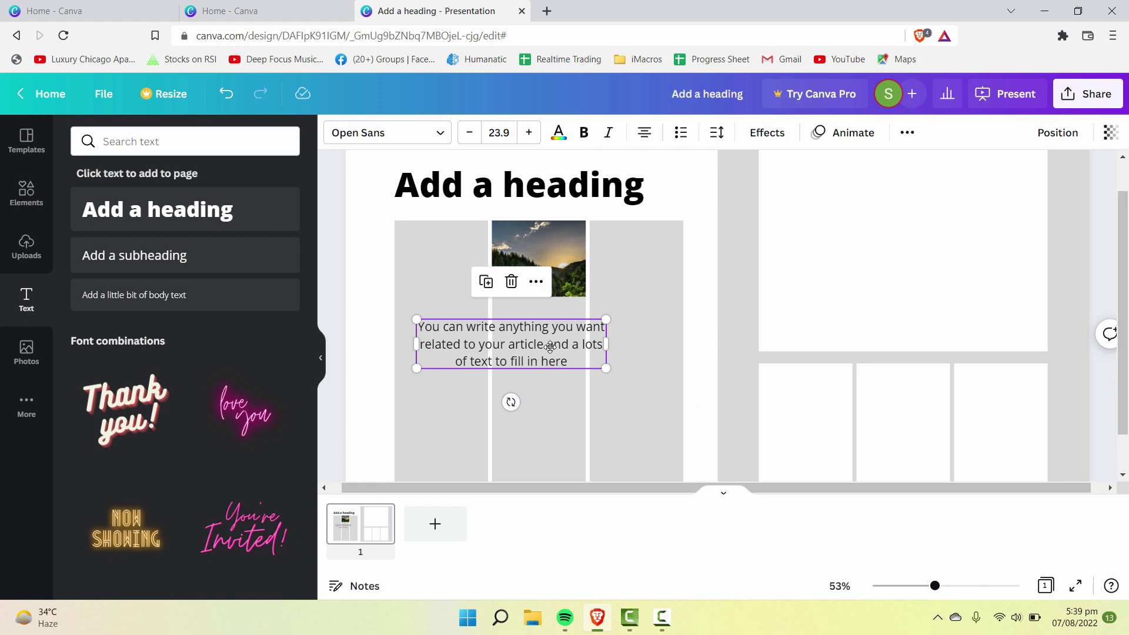
{"action": "scroll", "coordinate": [882, 294], "scroll_direction": "up", "scroll_amount": 1}
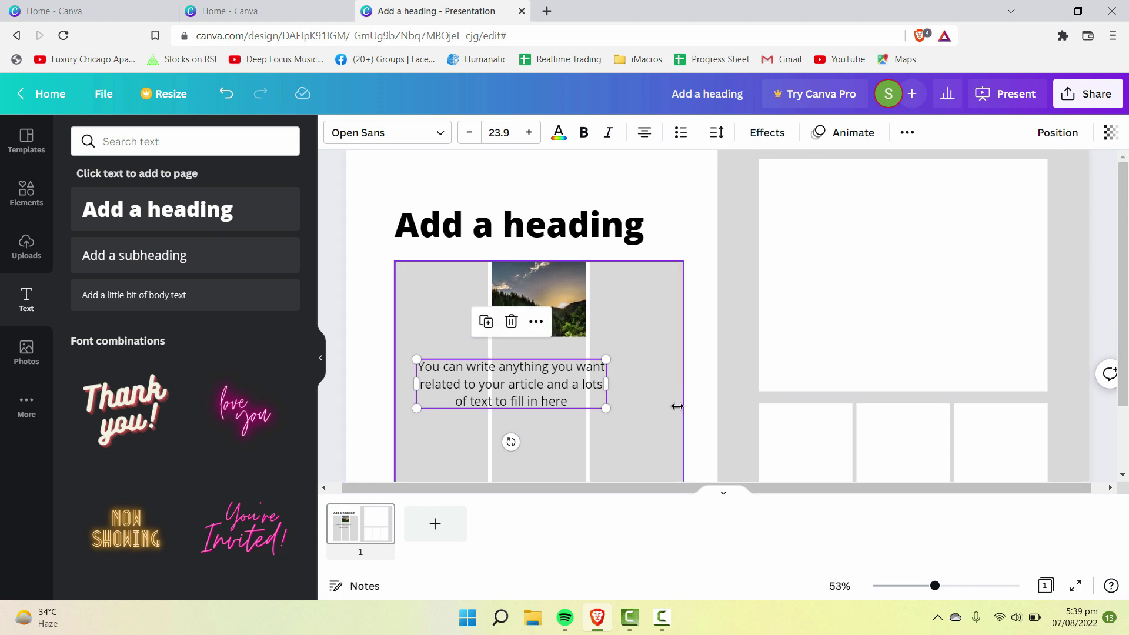
Search the photos for "parks" and fill the large white cell with the tree-shadowed lawn photo after trying the bright green lawn one
{"action": "left_click", "coordinate": [919, 315]}
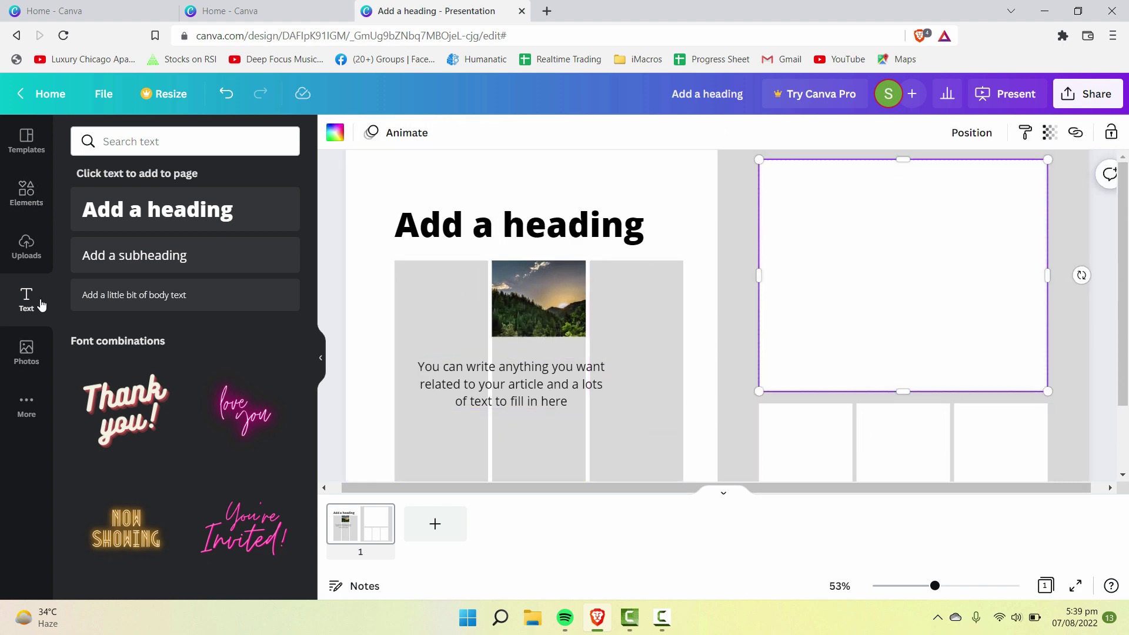
{"action": "left_click", "coordinate": [37, 355]}
{"action": "left_click", "coordinate": [233, 136]}
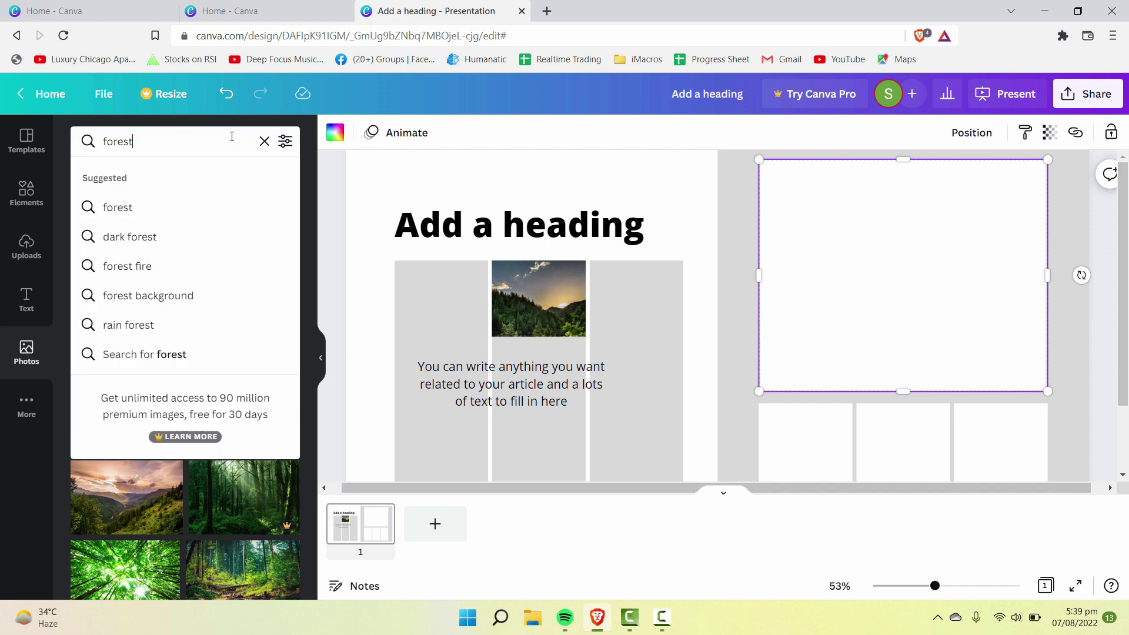
{"action": "key", "text": "Return"}
{"action": "type", "text": "parks"}
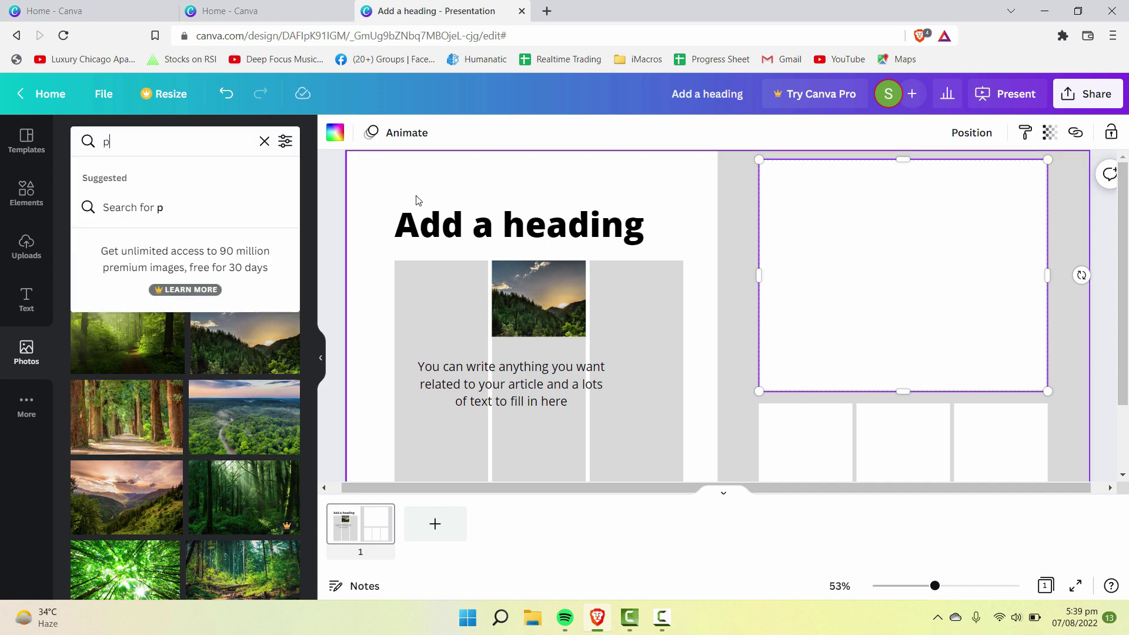
{"action": "key", "text": "Return"}
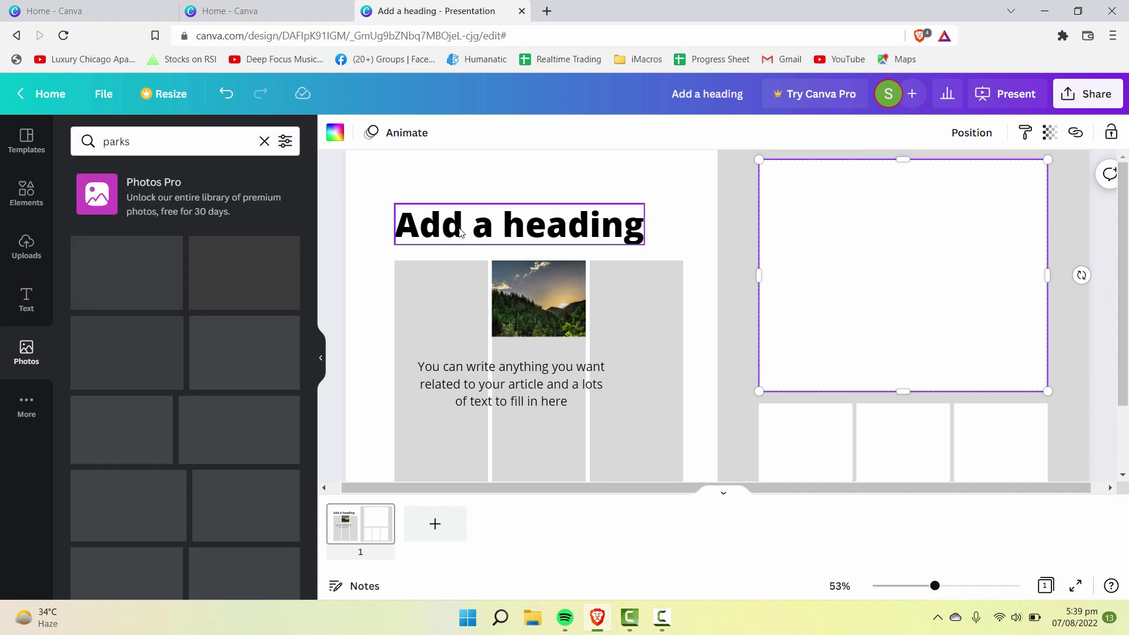
{"action": "left_click_drag", "start_coordinate": [244, 272], "coordinate": [903, 275]}
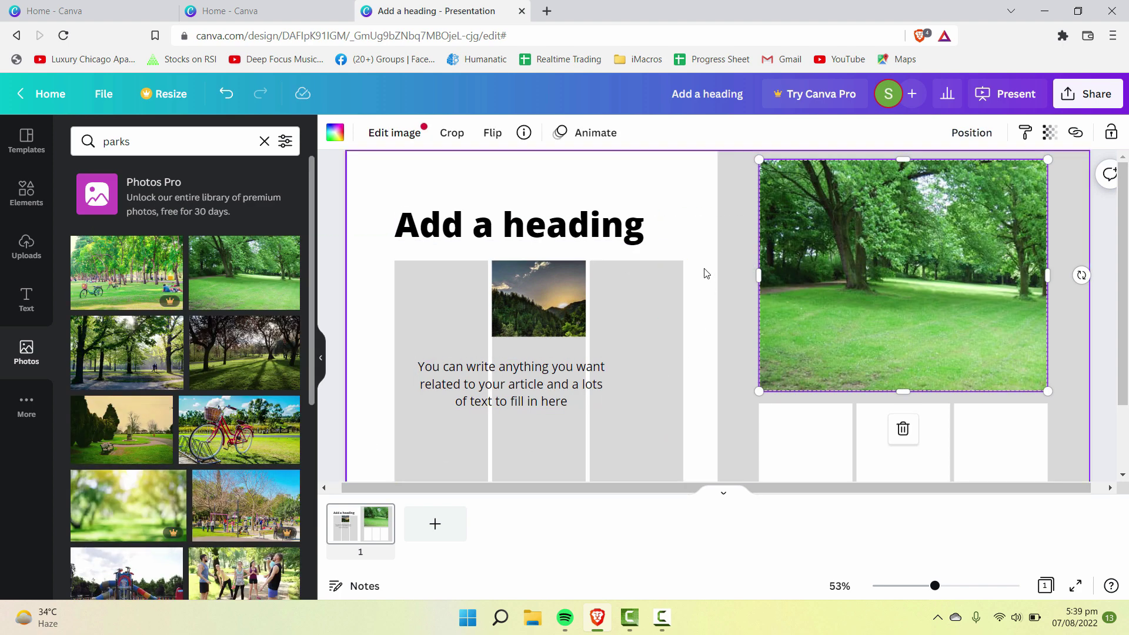
{"action": "left_click_drag", "start_coordinate": [244, 352], "coordinate": [902, 275]}
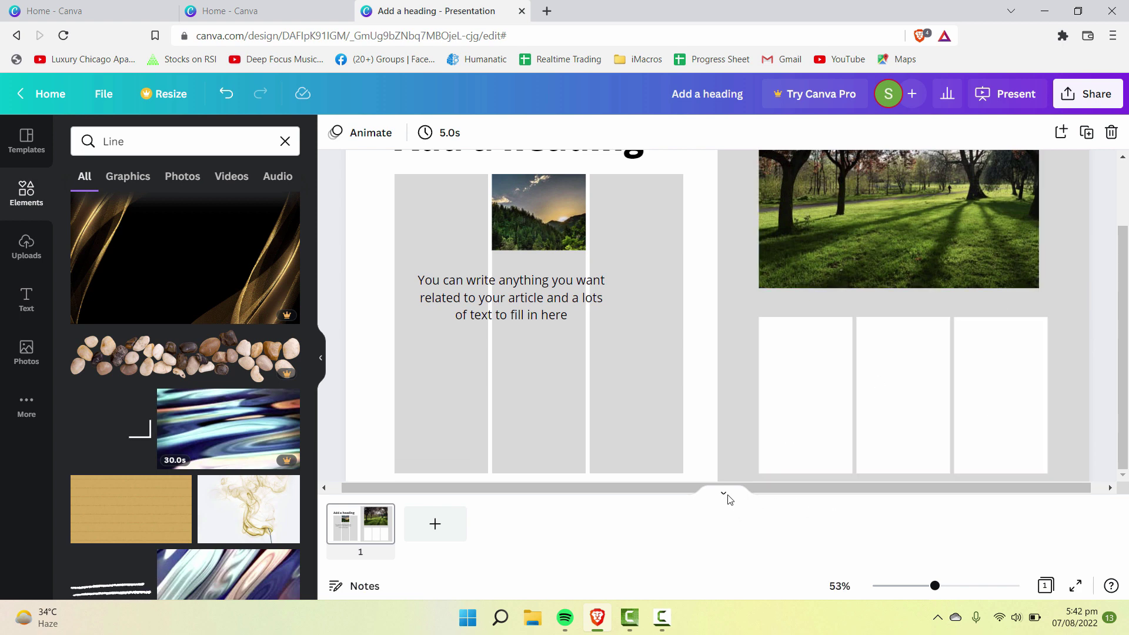
Add a body text to the first small white cell below the park photo, wrapped to the cell's width
{"action": "left_click", "coordinate": [827, 385]}
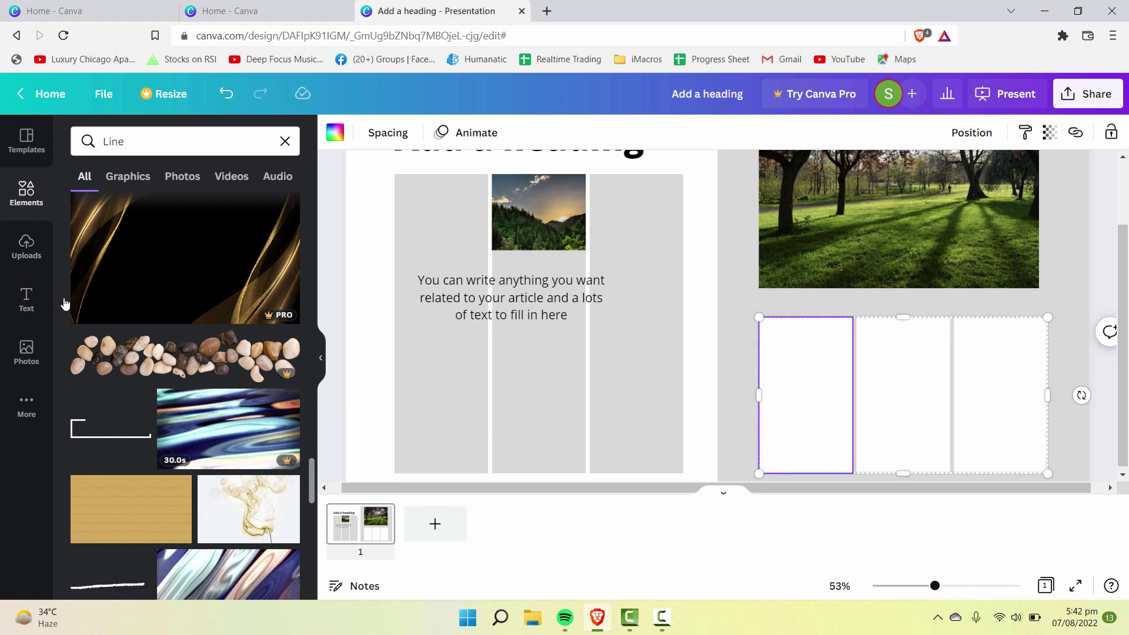
{"action": "left_click", "coordinate": [27, 301]}
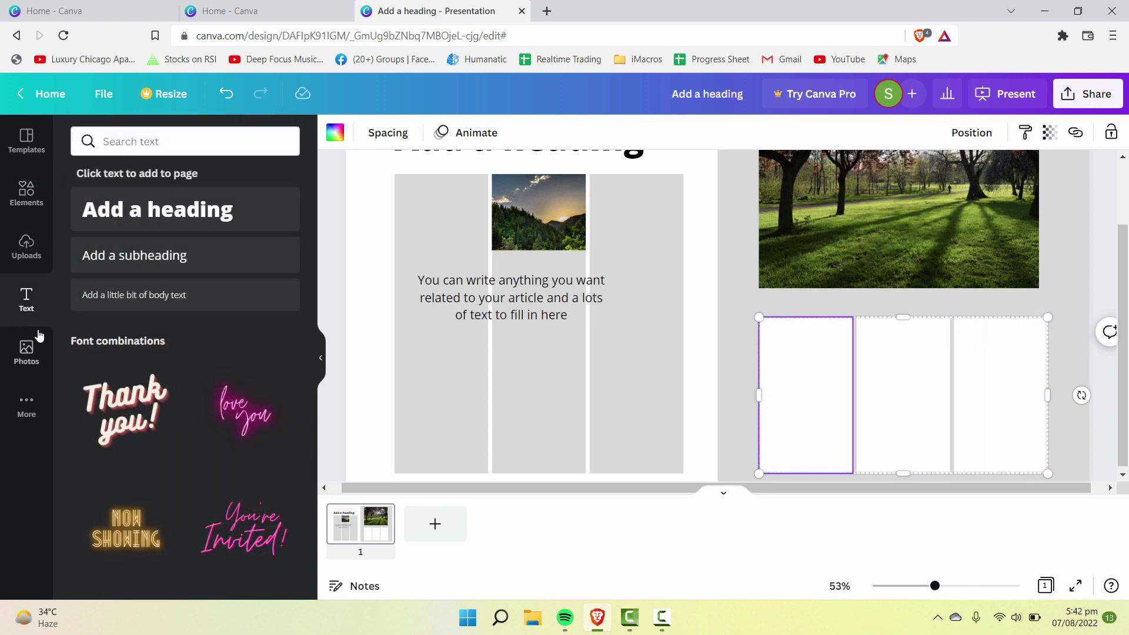
{"action": "left_click_drag", "start_coordinate": [159, 305], "coordinate": [806, 386]}
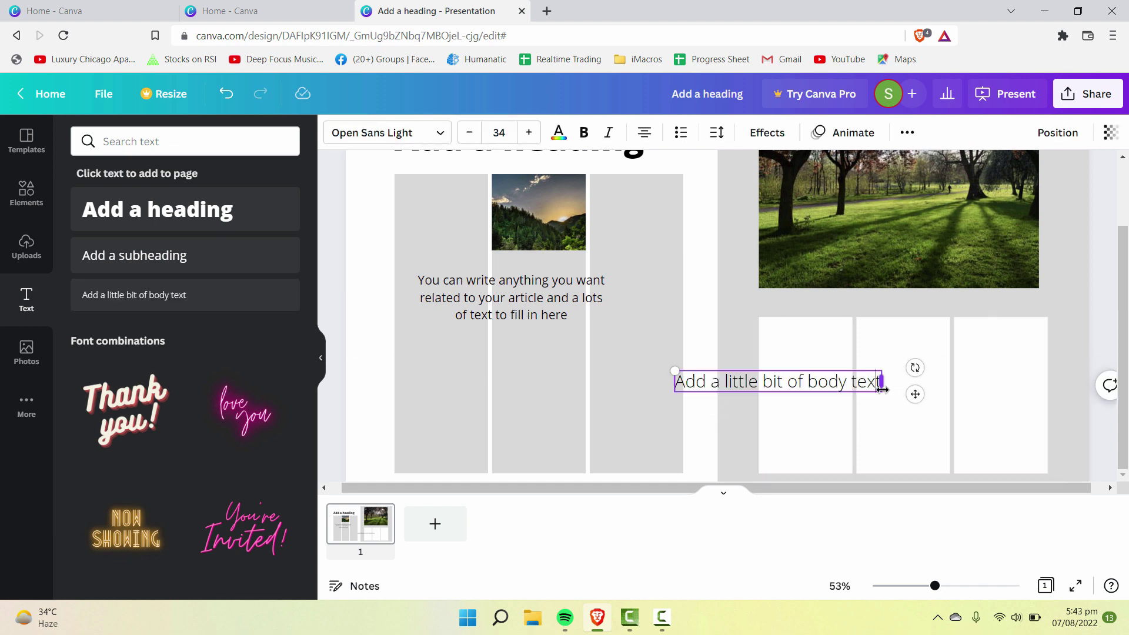
{"action": "left_click_drag", "start_coordinate": [882, 392], "coordinate": [710, 375]}
{"action": "key", "text": "ctrl+z"}
{"action": "left_click_drag", "start_coordinate": [788, 400], "coordinate": [872, 353]}
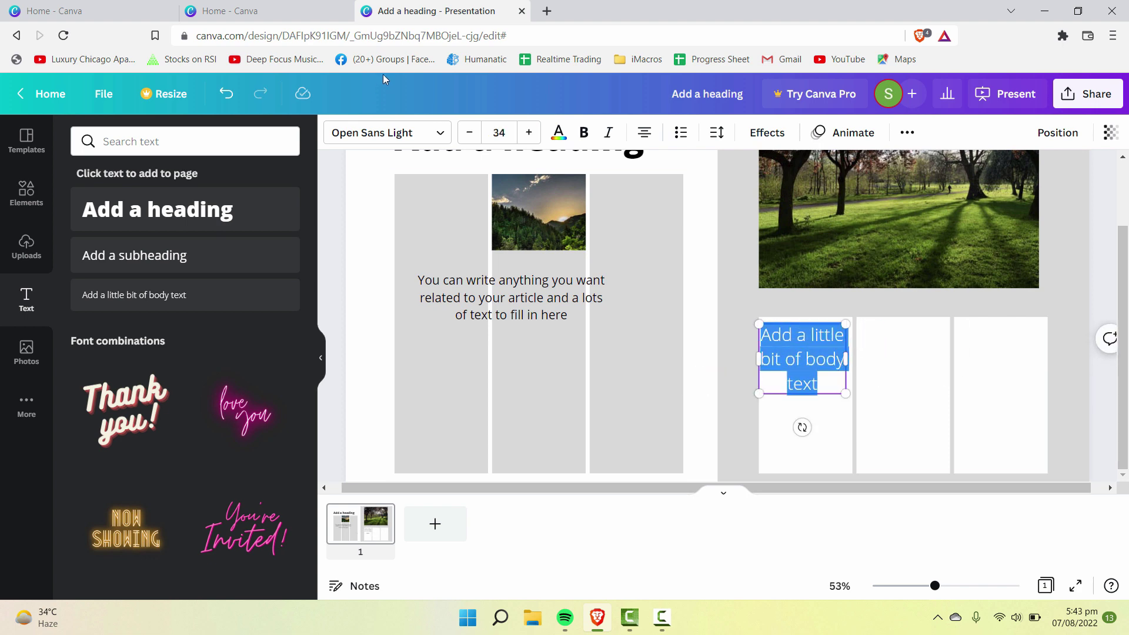
Reduce the body text in the first small white cell to font size 25
{"action": "double_click", "coordinate": [470, 133]}
{"action": "double_click", "coordinate": [470, 133]}
{"action": "double_click", "coordinate": [470, 133]}
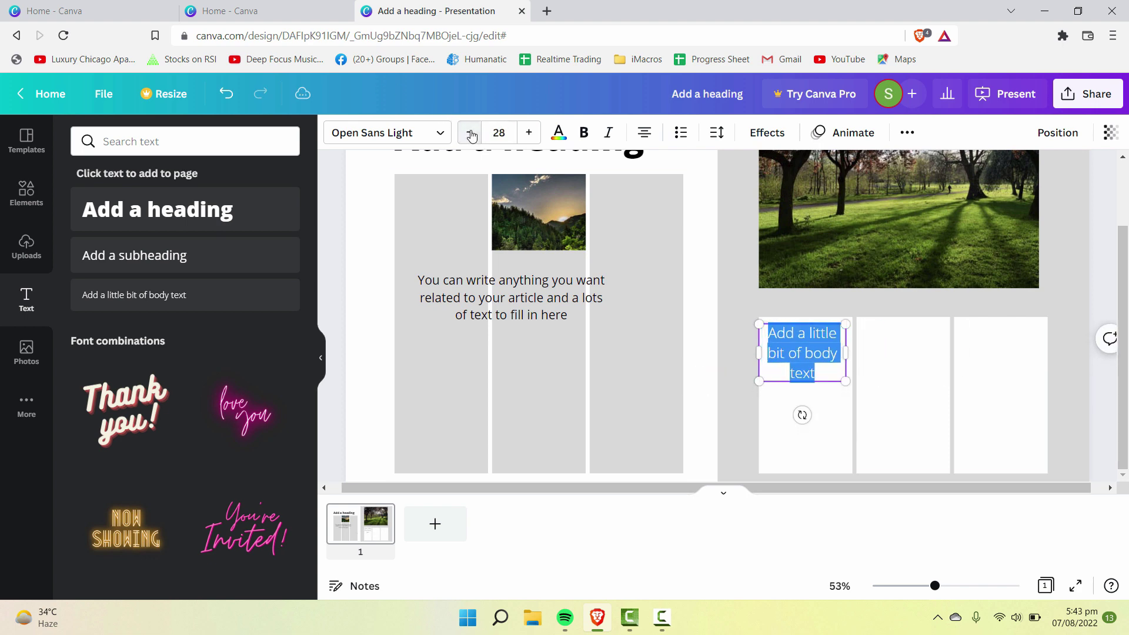
{"action": "triple_click", "coordinate": [470, 133]}
{"action": "left_click_drag", "start_coordinate": [838, 351], "coordinate": [832, 350]}
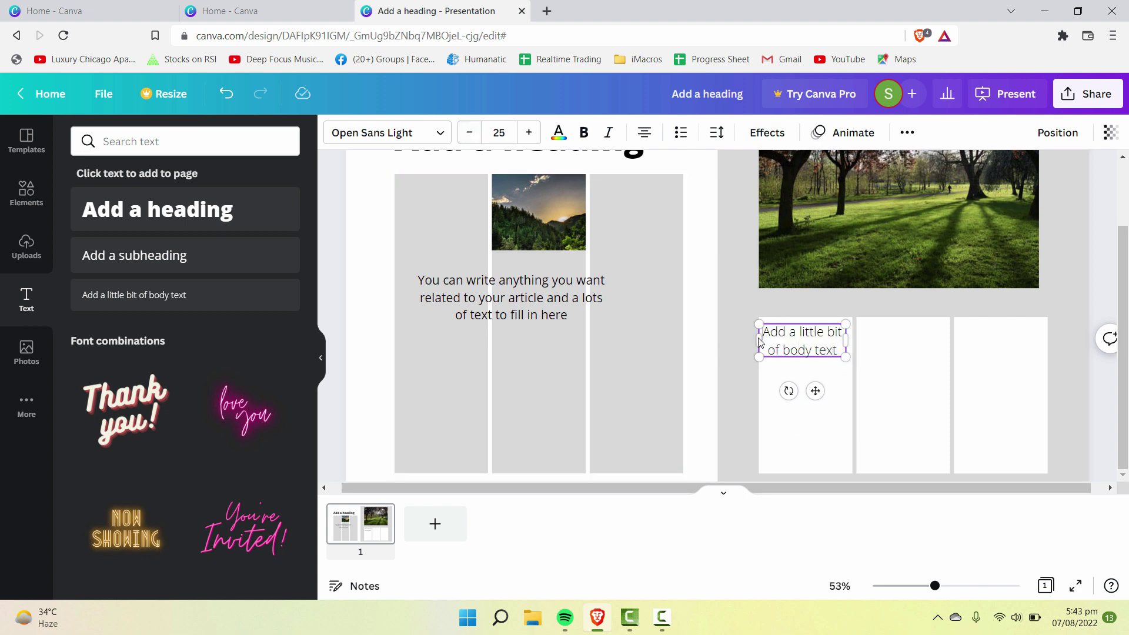
Replace the body text in the first small white cell with random filler letters that fill it, at font size 20
{"action": "key", "text": "ctrl+a"}
{"action": "type", "text": "jehufihuiefhiufehfiofejiojfiojeiojfioeojfeiojfiojjfioejfioejfioejfioefjioejifojeiofjeiojfoijfeioefjioefjfiojfjioejojfojeo"}
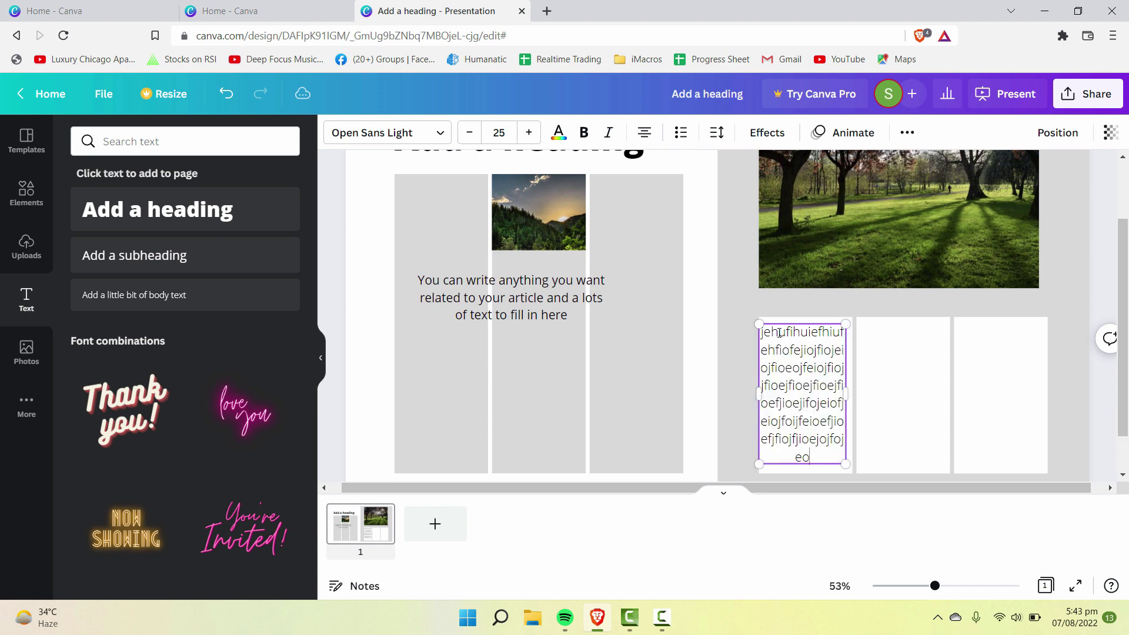
{"action": "type", "text": "fjojeofjefo"}
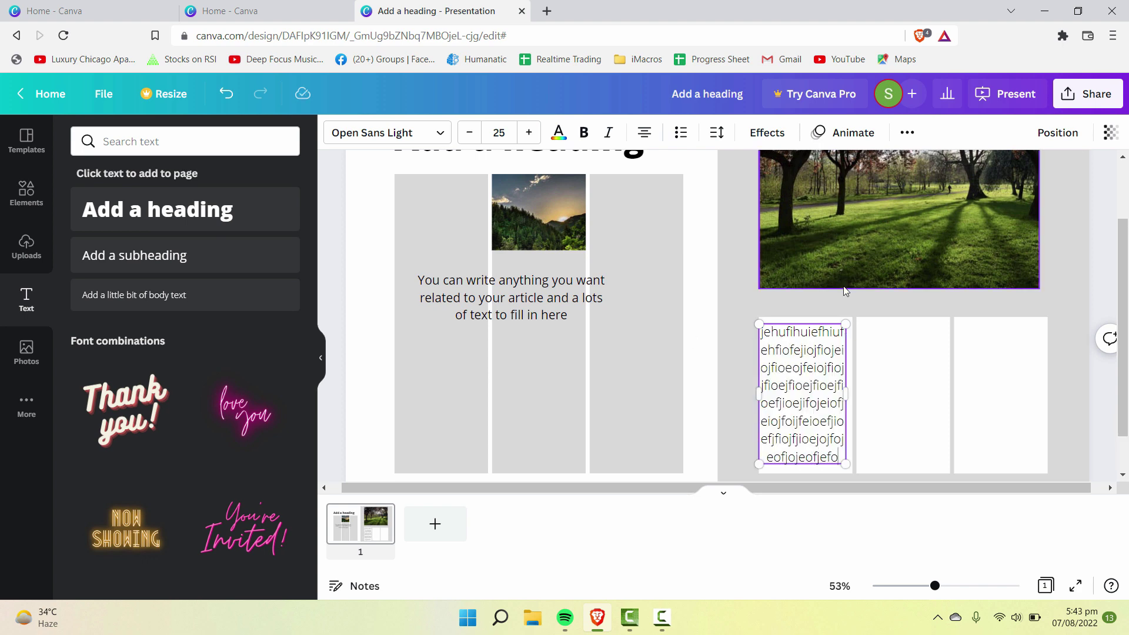
{"action": "type", "text": "ddhwiujdijdjojdwoijdiojodkpokwdkowpkdpkwpdkwpdkdpokokpdpokdwp"}
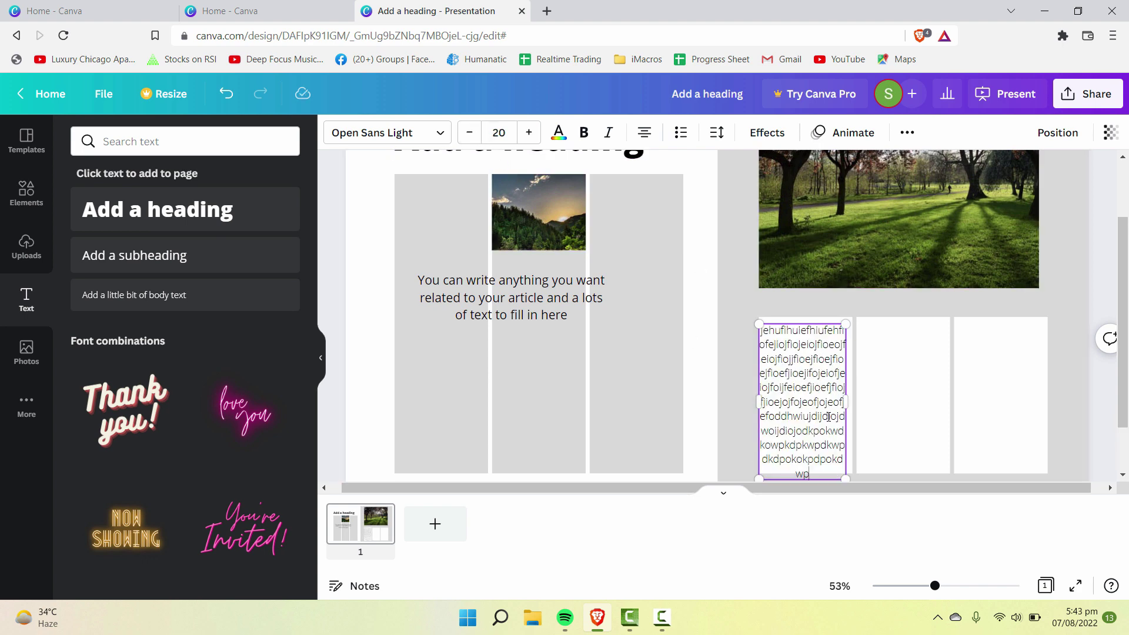
Scale the filler text down to font size 18.2 so it fits inside the first small white cell, and center it there
{"action": "scroll", "coordinate": [828, 416], "scroll_direction": "down", "scroll_amount": 3}
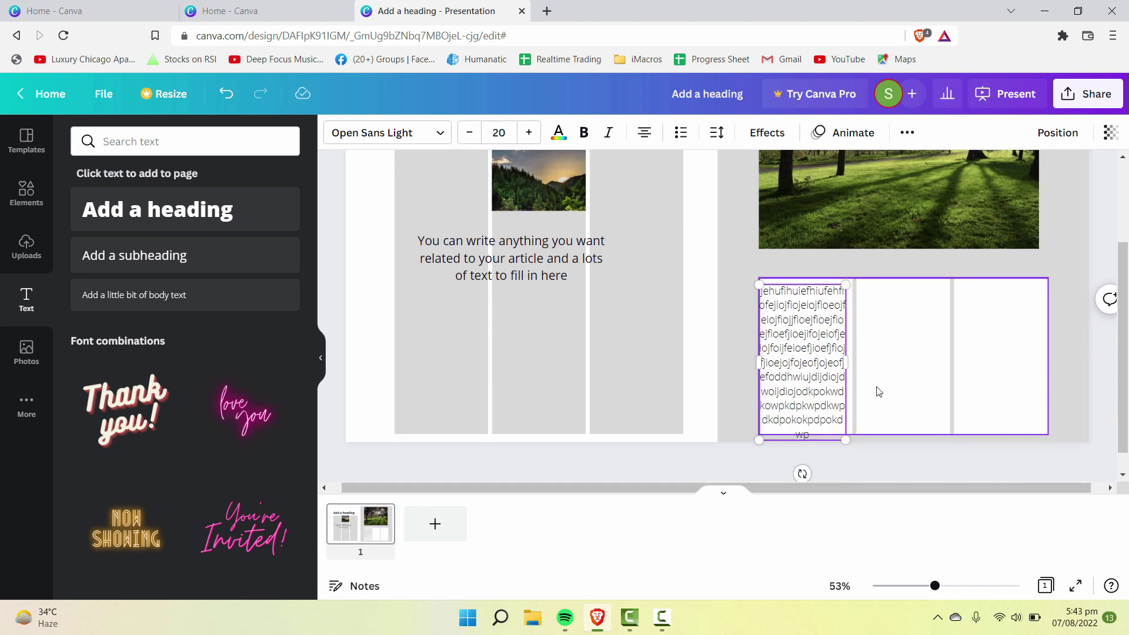
{"action": "left_click", "coordinate": [925, 459]}
{"action": "scroll", "coordinate": [849, 441], "scroll_direction": "up", "scroll_amount": 3}
{"action": "left_click", "coordinate": [826, 472]}
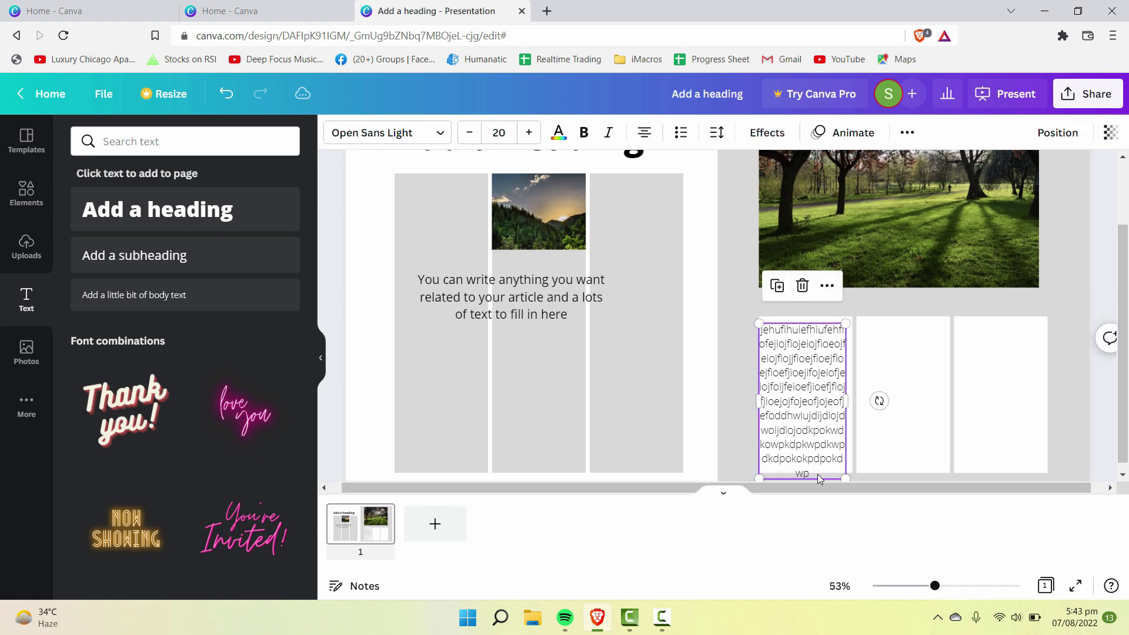
{"action": "left_click", "coordinate": [817, 474]}
{"action": "left_click_drag", "start_coordinate": [844, 476], "coordinate": [842, 455]}
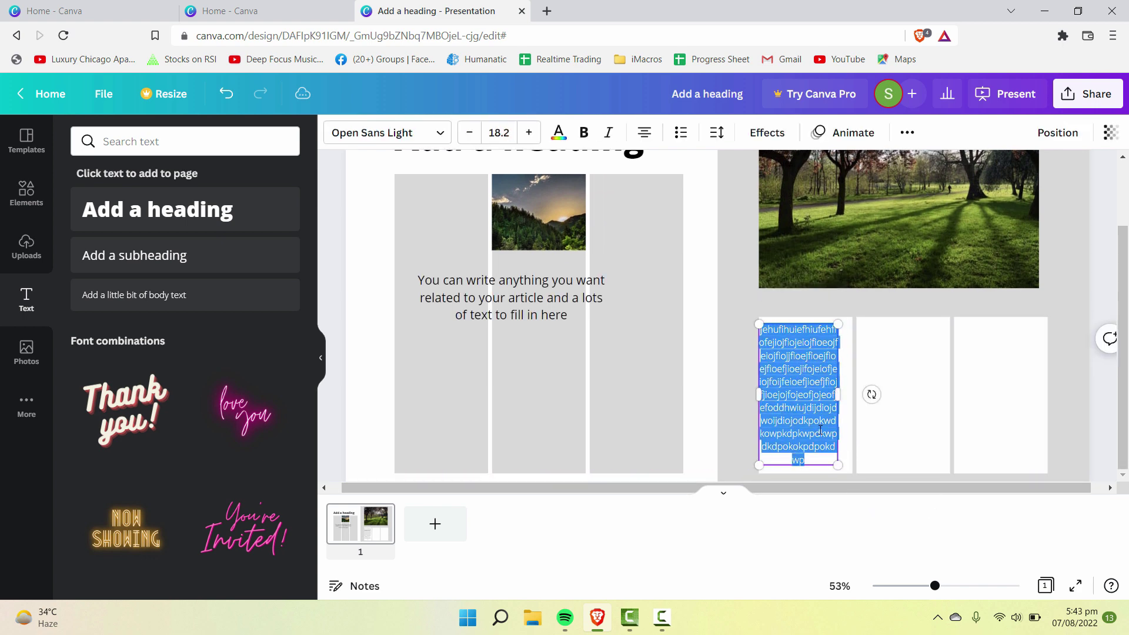
{"action": "left_click", "coordinate": [995, 418]}
{"action": "left_click", "coordinate": [1068, 413]}
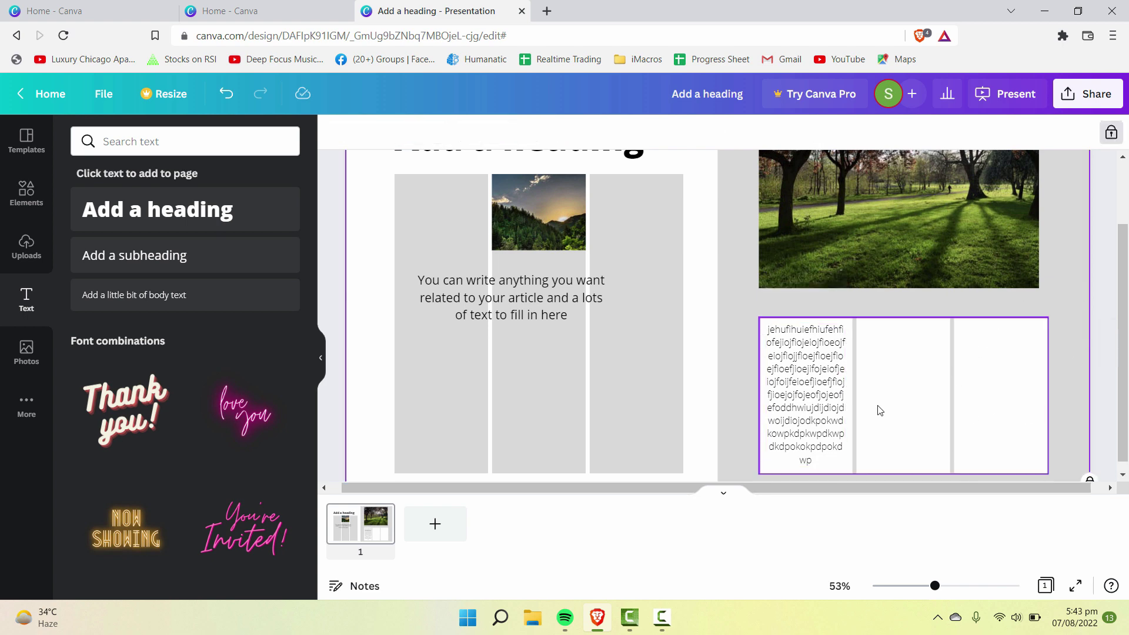
Place copies of the filler text block in the middle and last small white cells
{"action": "left_click_drag", "start_coordinate": [824, 414], "coordinate": [1004, 418]}
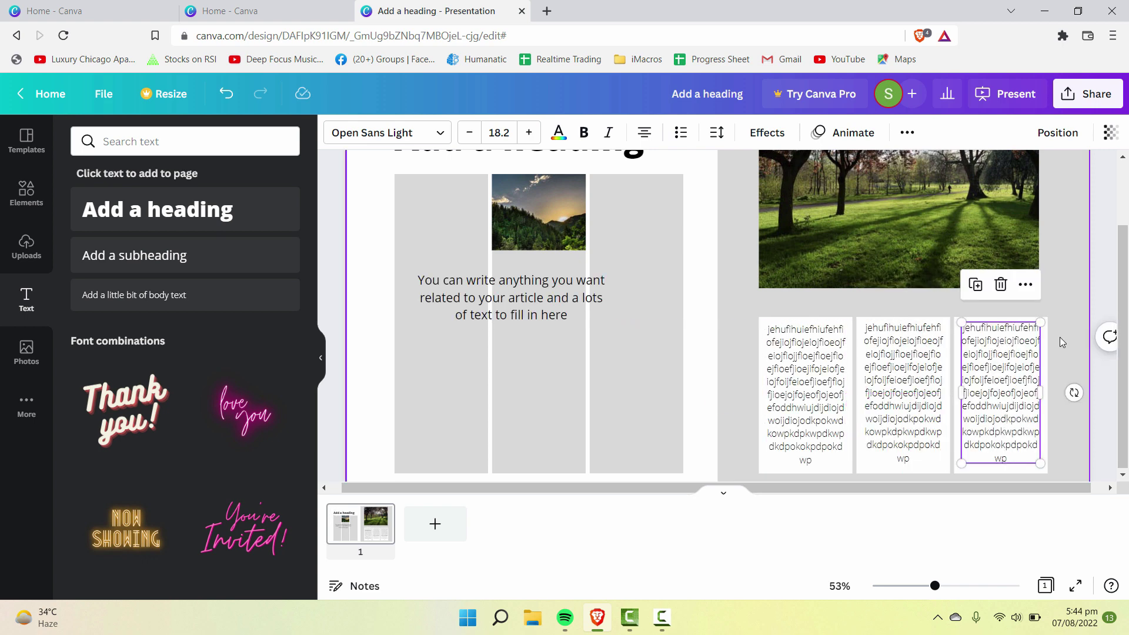
{"action": "left_click", "coordinate": [1081, 449]}
{"action": "left_click", "coordinate": [883, 429]}
{"action": "left_click", "coordinate": [805, 406]}
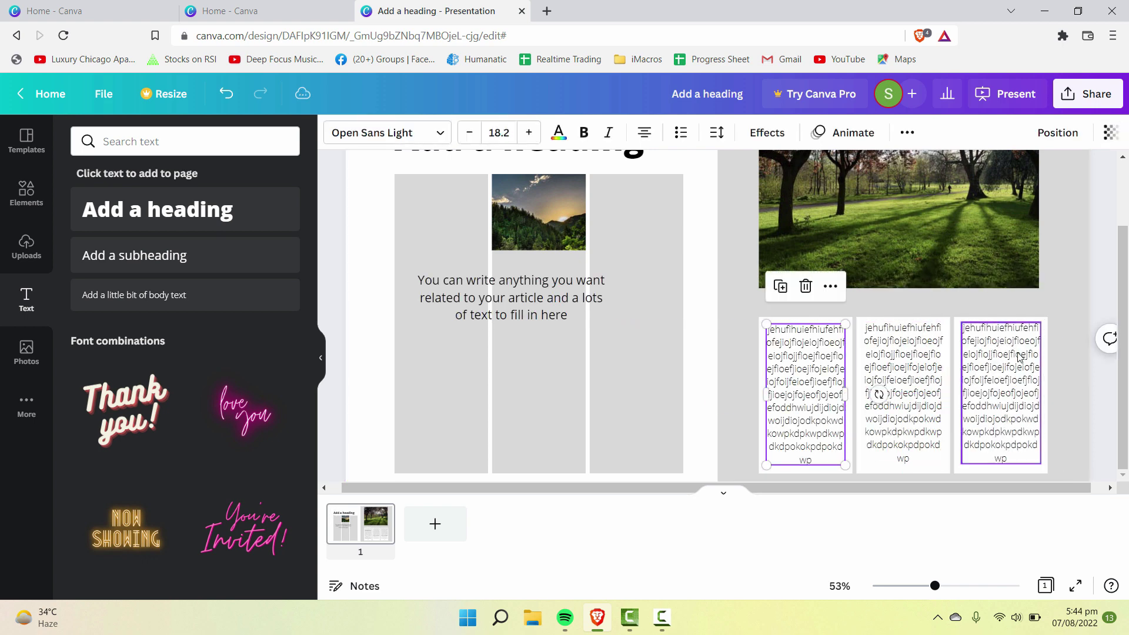
{"action": "left_click", "coordinate": [1080, 372]}
{"action": "scroll", "coordinate": [1080, 371], "scroll_direction": "down", "scroll_amount": 1}
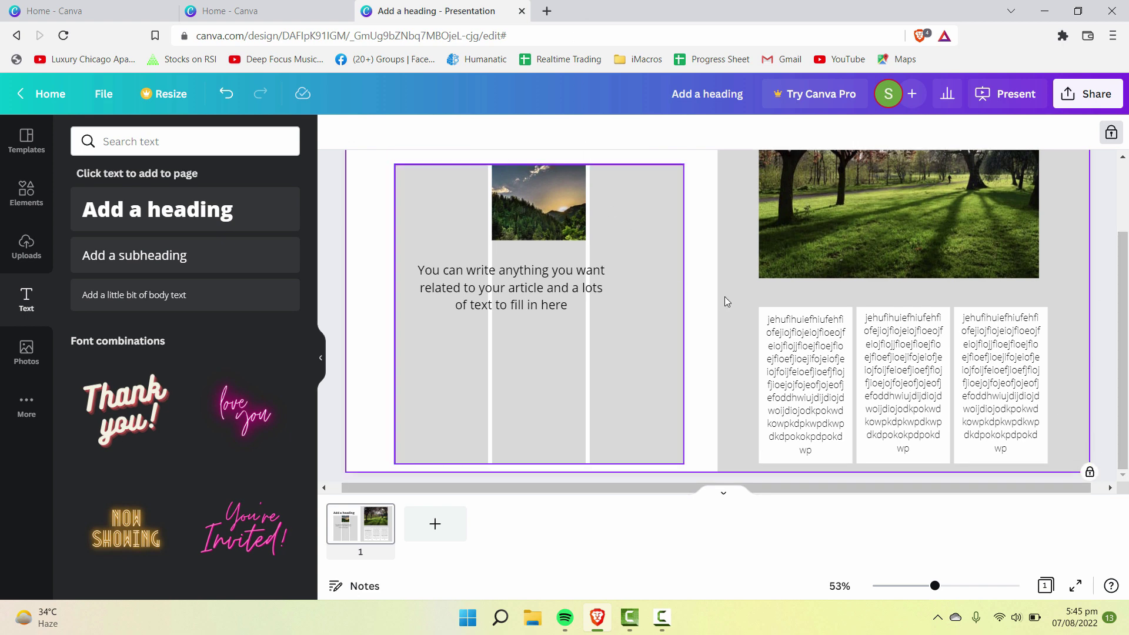
{"action": "left_click", "coordinate": [908, 391]}
{"action": "left_click", "coordinate": [973, 393]}
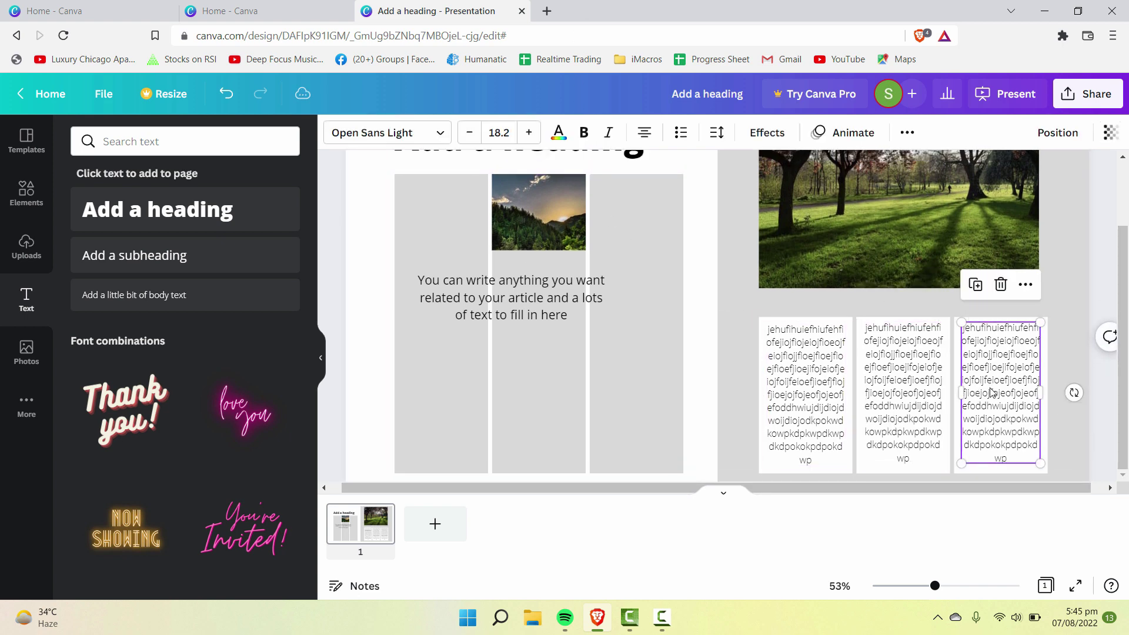
Search Google for lorem ipsum in a new browser tab and open lipsum.com
{"action": "left_click", "coordinate": [547, 10]}
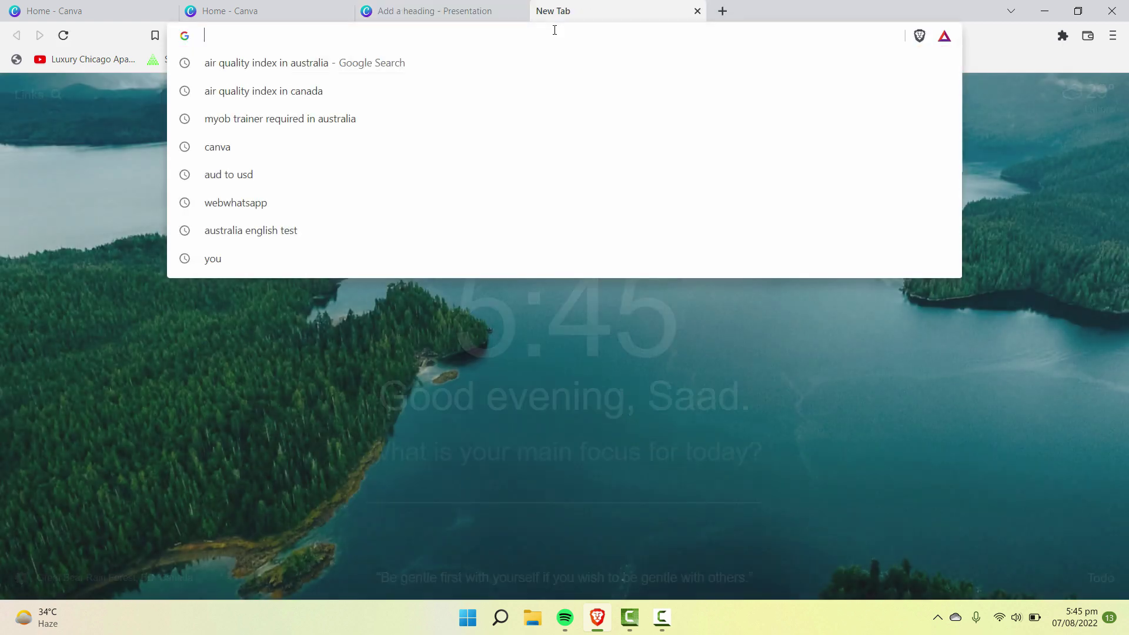
{"action": "type", "text": "go"}
{"action": "key", "text": "Return"}
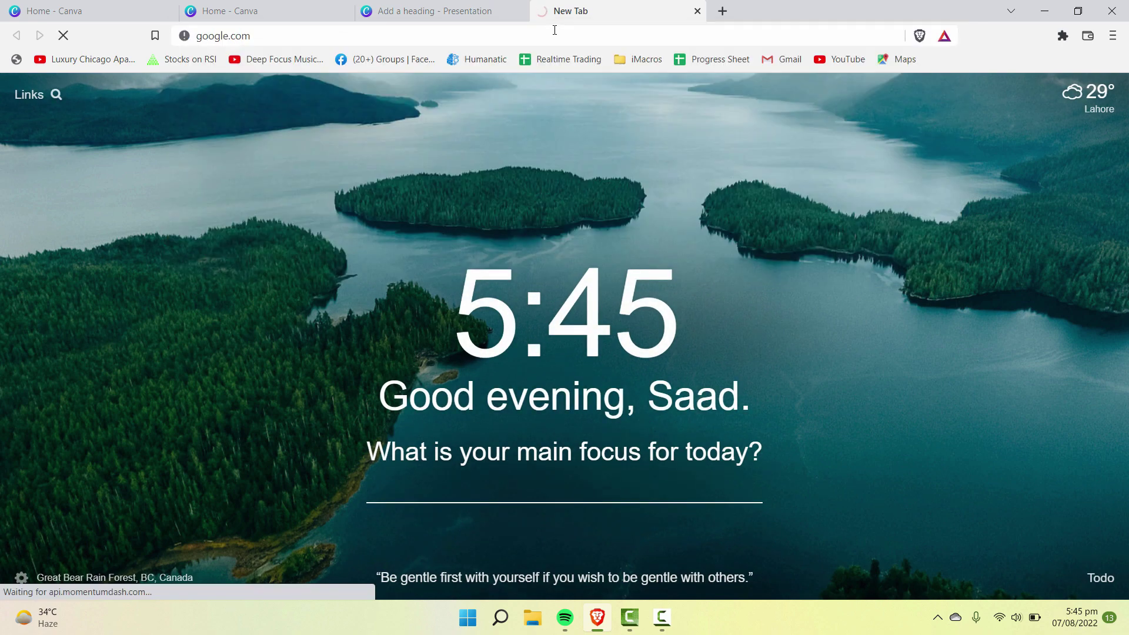
{"action": "type", "text": "lorem i"}
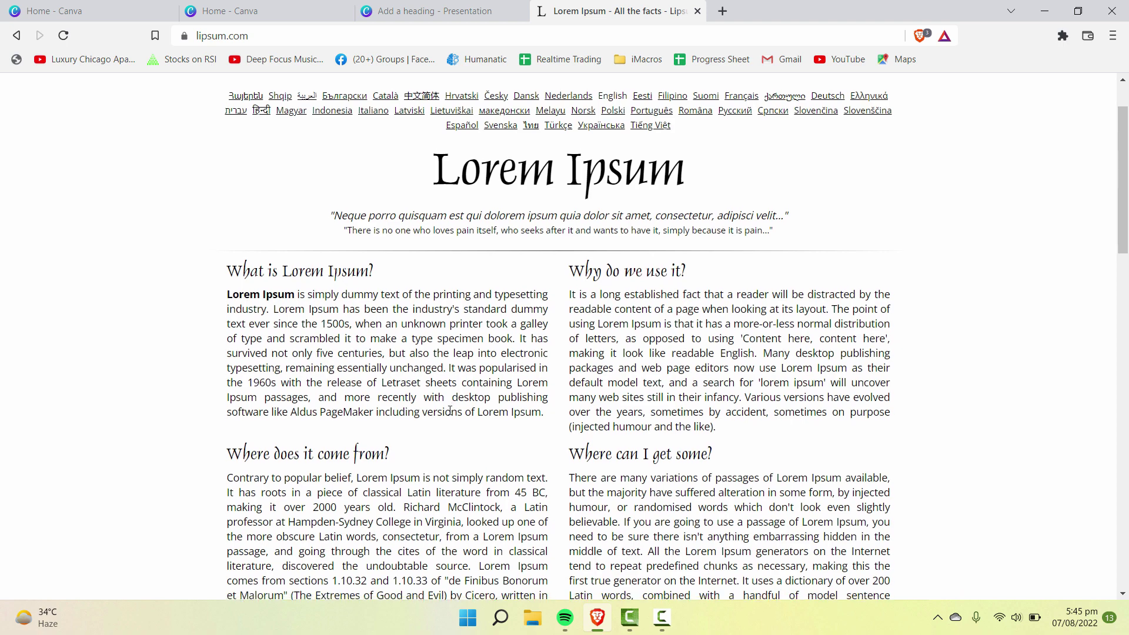
Generate five paragraphs of Lorem Ipsum, copy the one starting "Integer ac augue dui", and return to the Canva design
{"action": "scroll", "coordinate": [615, 394], "scroll_direction": "down", "scroll_amount": 10}
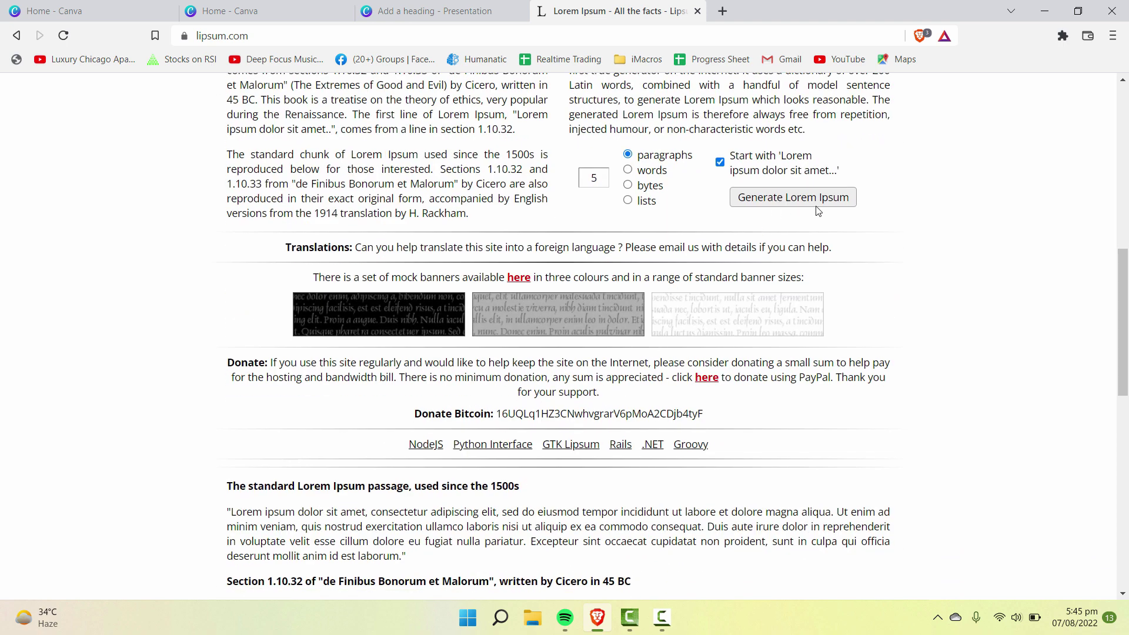
{"action": "left_click", "coordinate": [816, 205]}
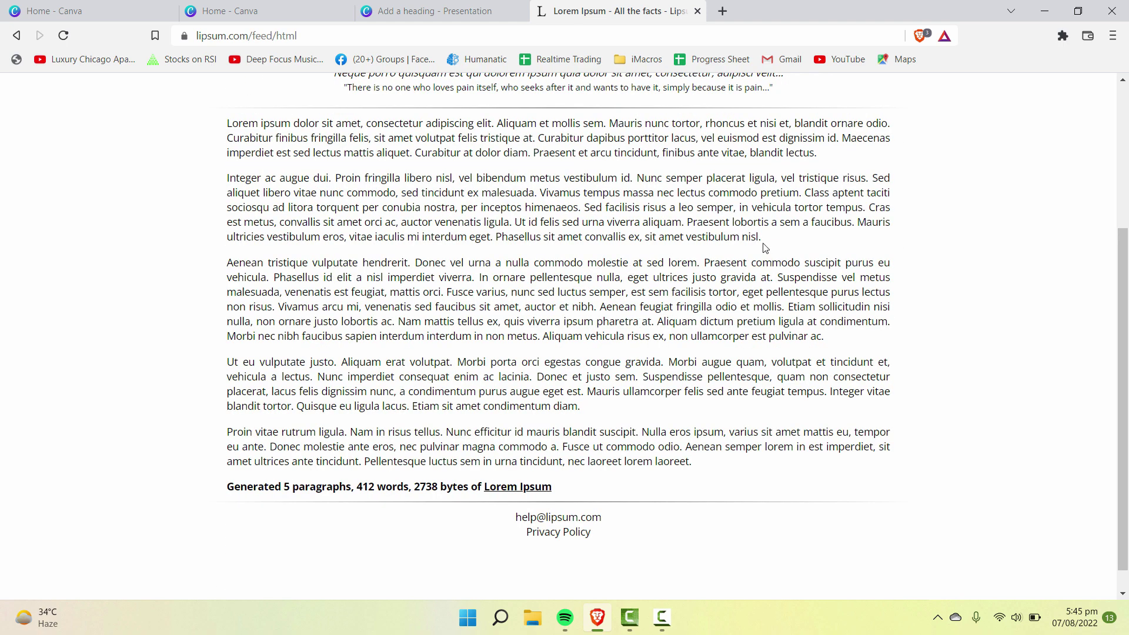
{"action": "left_click_drag", "start_coordinate": [762, 239], "coordinate": [228, 180]}
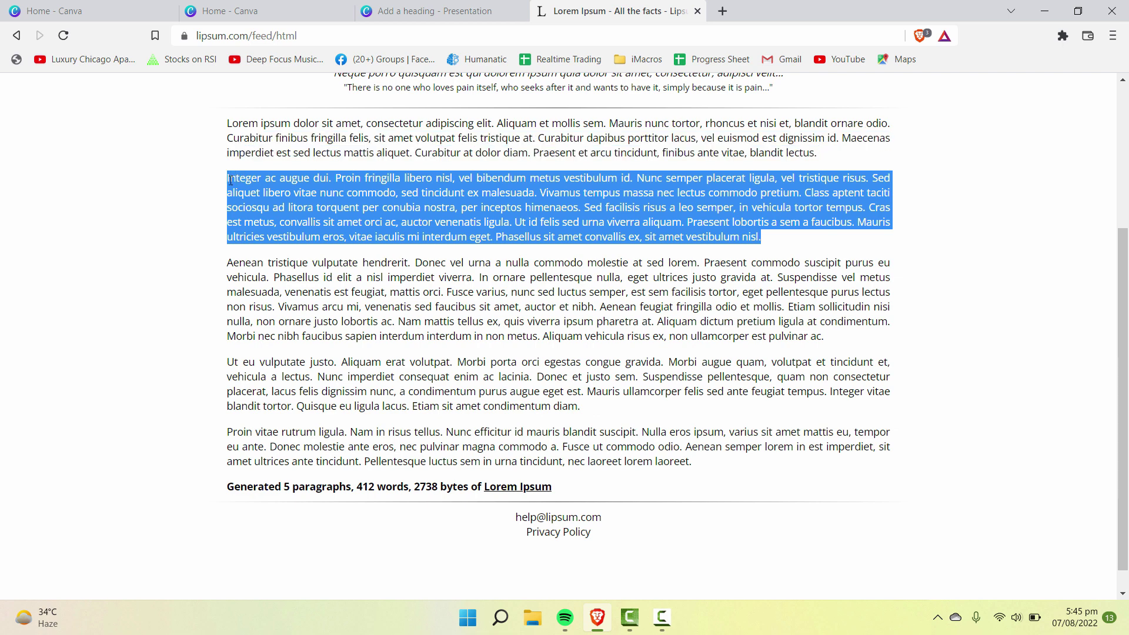
{"action": "key", "text": "ctrl+shift+Tab"}
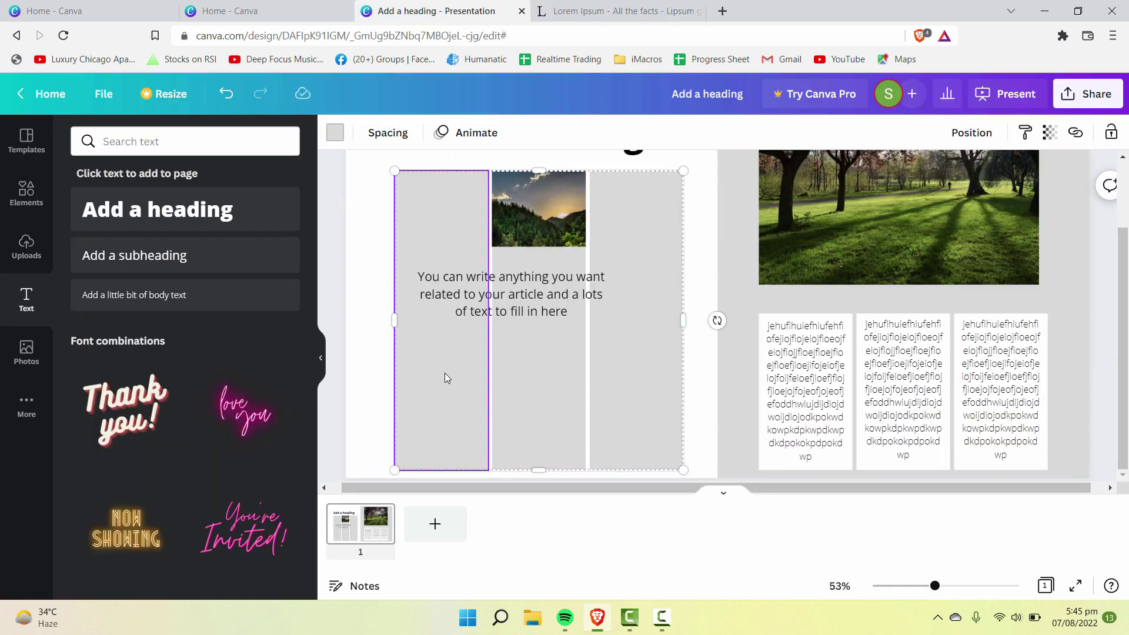
Replace the filler letters in the first small white cell with the copied Lorem Ipsum paragraph
{"action": "left_click", "coordinate": [739, 277]}
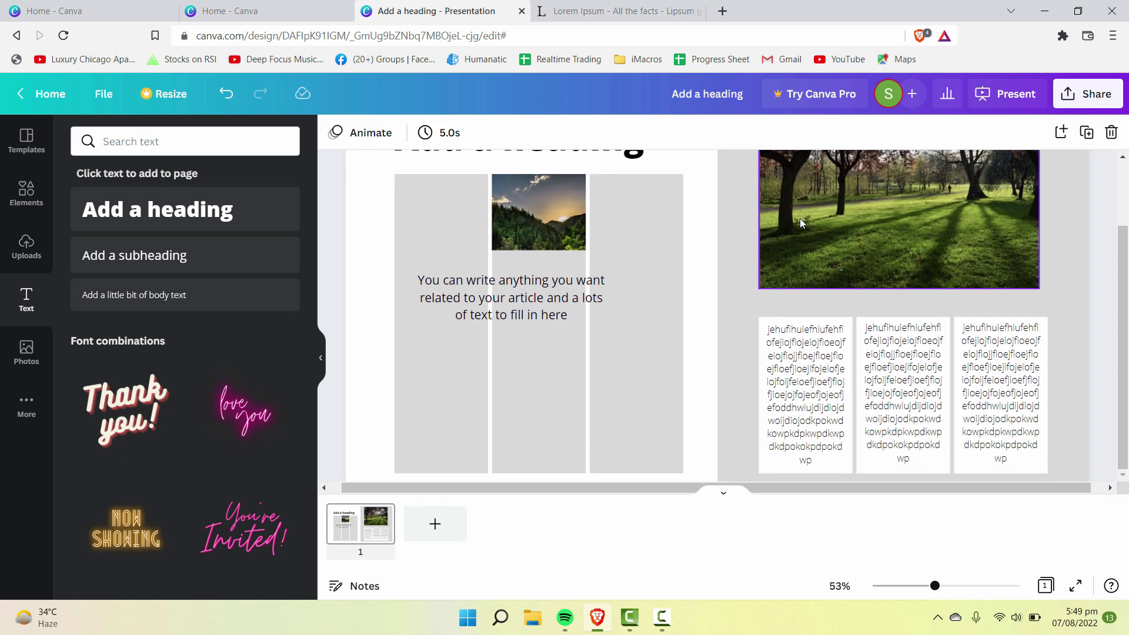
{"action": "left_click", "coordinate": [828, 383]}
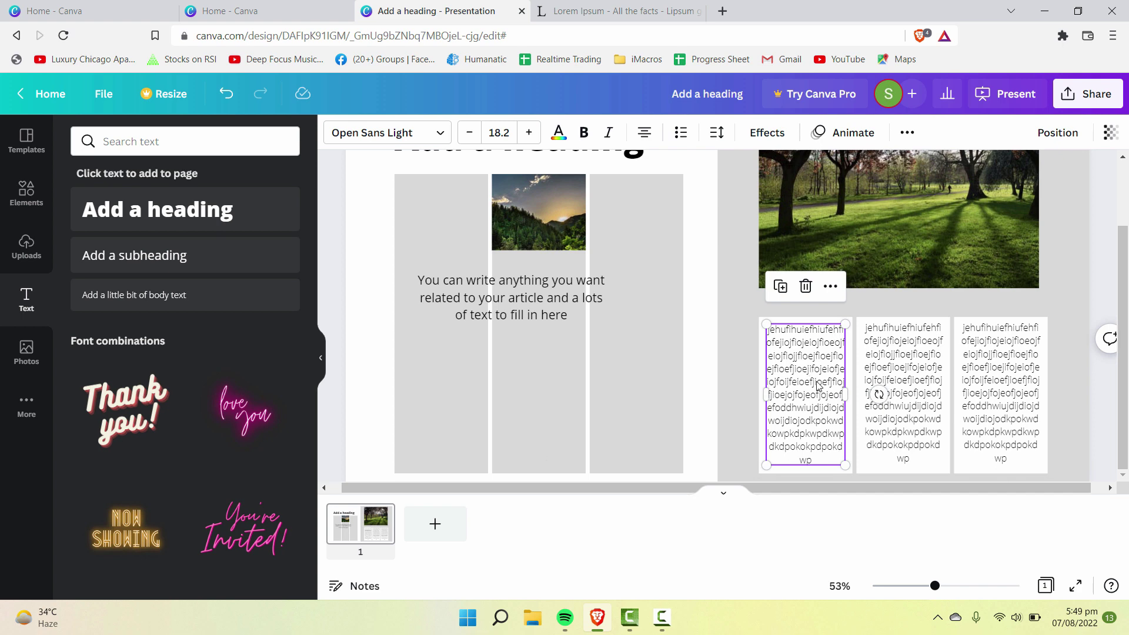
{"action": "double_click", "coordinate": [826, 459]}
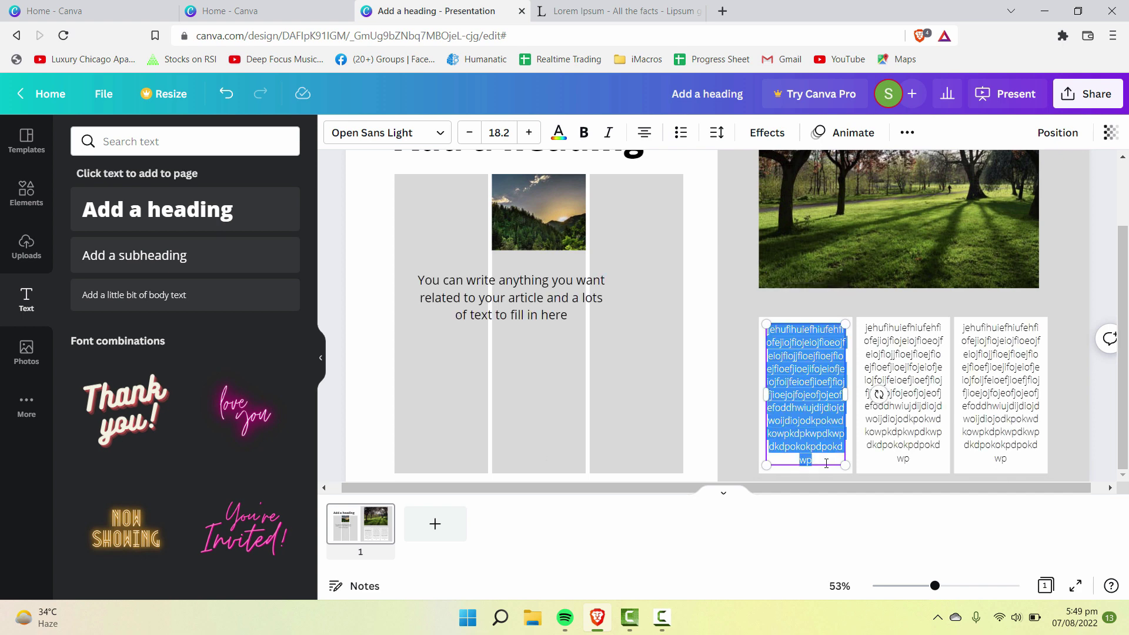
{"action": "type", "text": "Integer ac augue dui. Proin fringilla libero nisl, vel bibendum metus vestibulum id. Nunc semper placerat ligula, vel tristique risus. Sed aliquet libero vitae nunc commodo, sed tincidunt ex malesuada."}
Trim the pasted paragraph so it ends at "sed tincidunt ex malesuada."
{"action": "scroll", "coordinate": [839, 438], "scroll_direction": "down", "scroll_amount": 10}
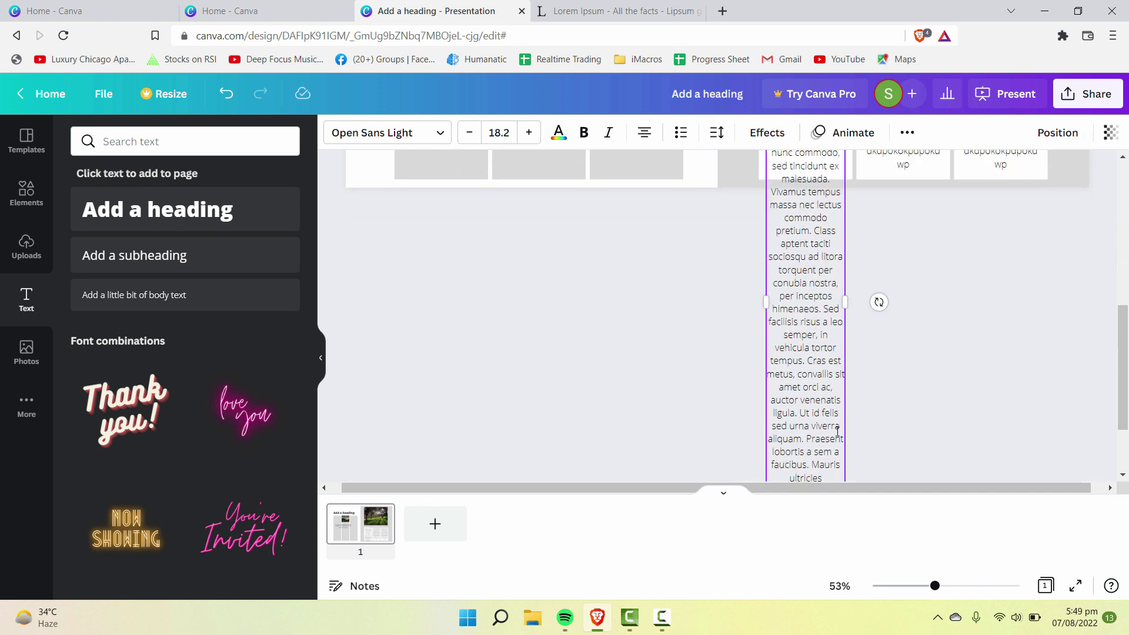
{"action": "scroll", "coordinate": [830, 441], "scroll_direction": "down", "scroll_amount": 1}
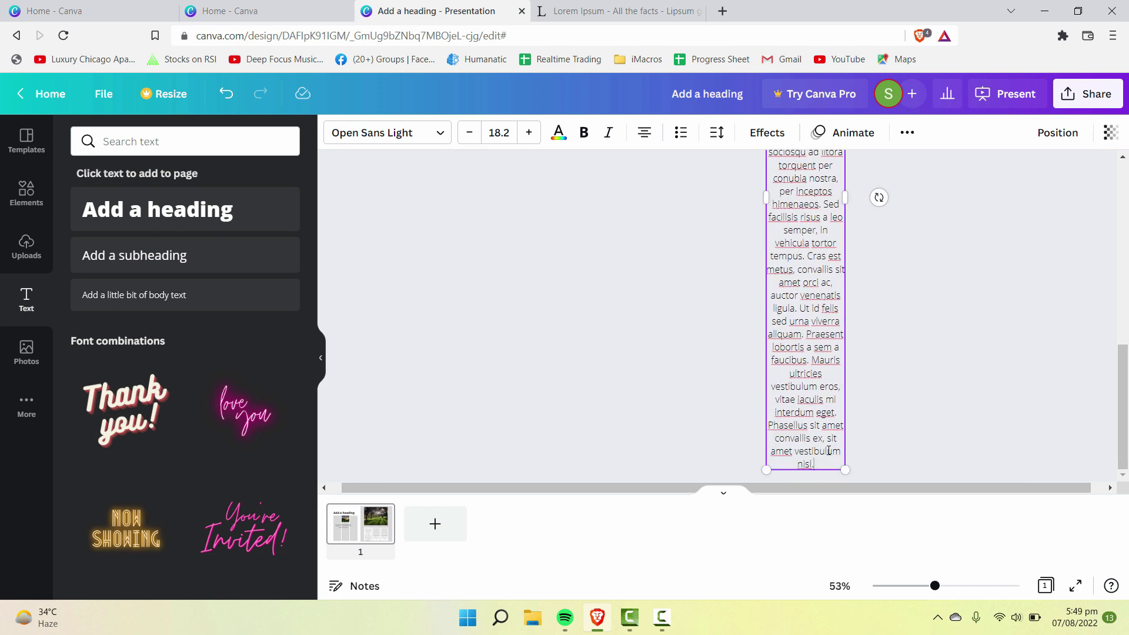
{"action": "left_click_drag", "start_coordinate": [827, 464], "coordinate": [777, 288]}
{"action": "key", "text": "BackSpace"}
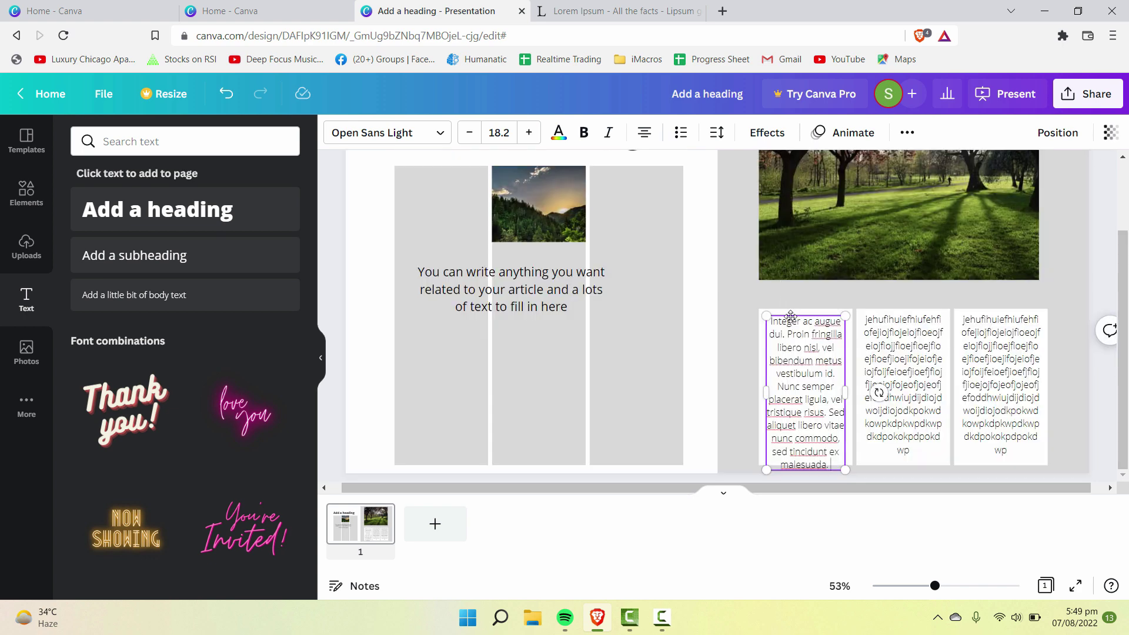
Left-align the paragraph in the first small white cell
{"action": "left_click", "coordinate": [645, 134]}
{"action": "left_click", "coordinate": [645, 134]}
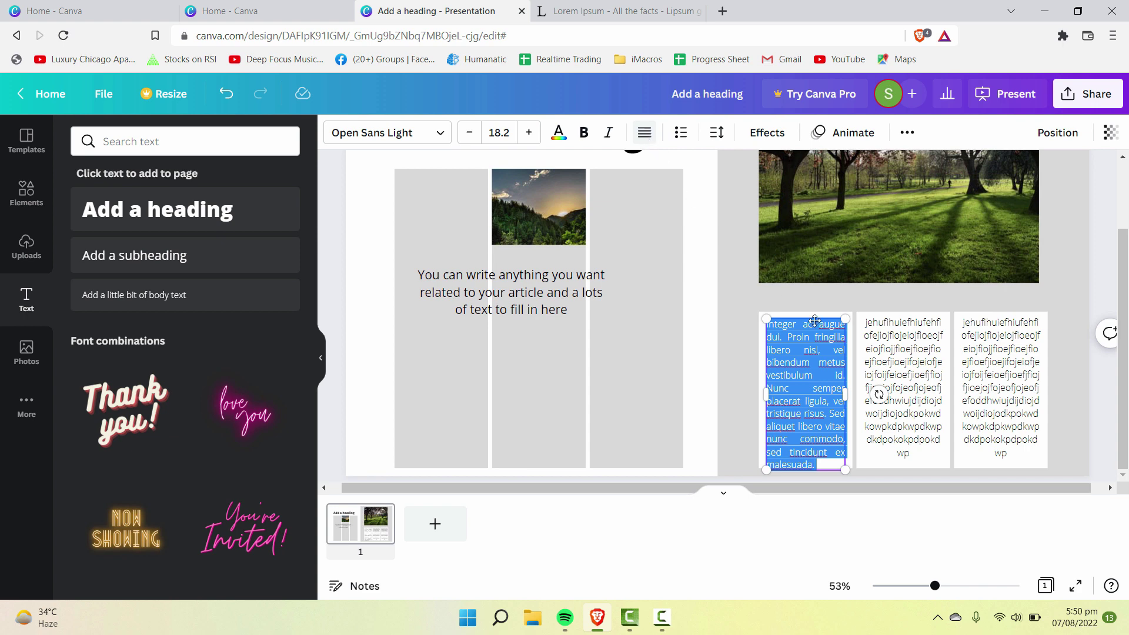
{"action": "left_click", "coordinate": [837, 385]}
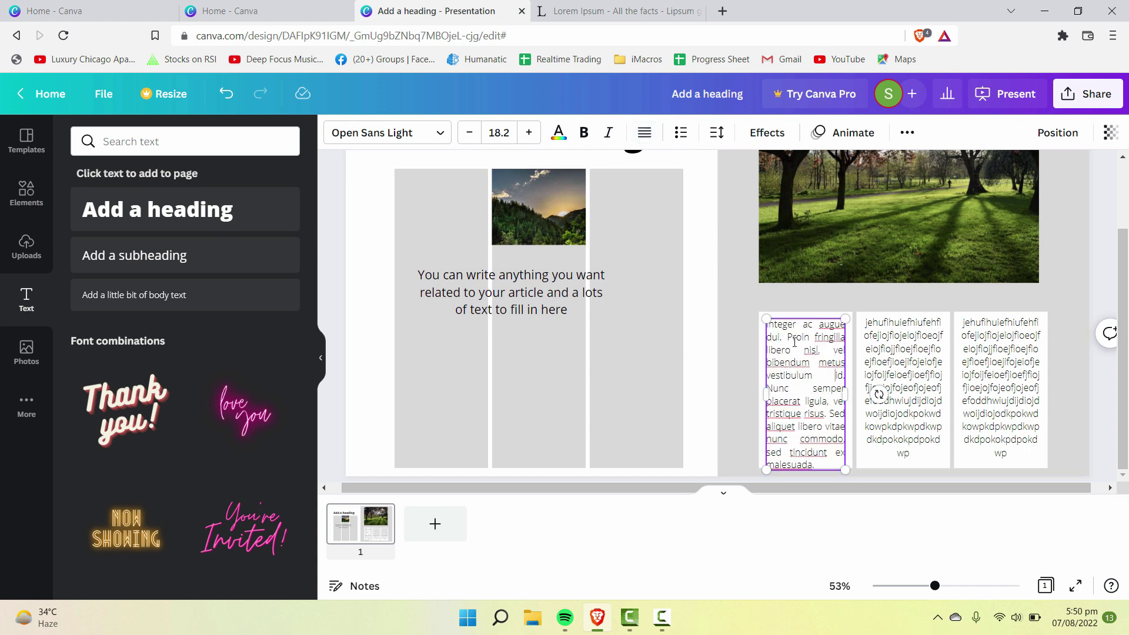
{"action": "left_click", "coordinate": [643, 134]}
Fit the text box to the first small white cell's full width at font size 18.2, and add random letters as its last line
{"action": "left_click_drag", "start_coordinate": [845, 469], "coordinate": [858, 452]}
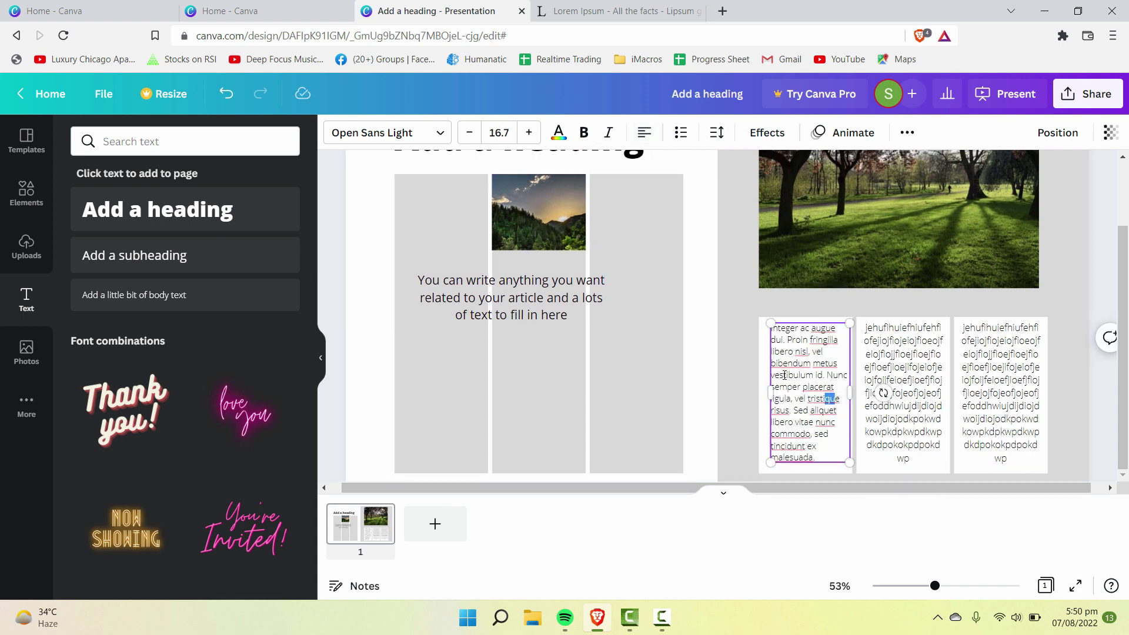
{"action": "left_click_drag", "start_coordinate": [771, 322], "coordinate": [758, 327]}
{"action": "left_click_drag", "start_coordinate": [762, 389], "coordinate": [759, 385]}
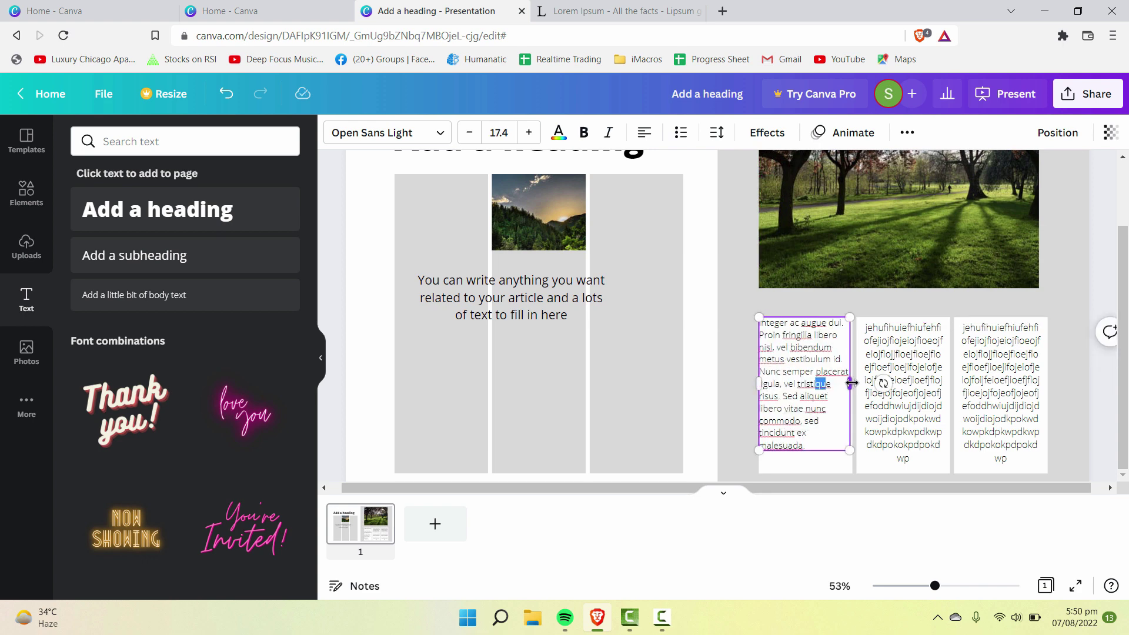
{"action": "left_click_drag", "start_coordinate": [851, 383], "coordinate": [852, 388]}
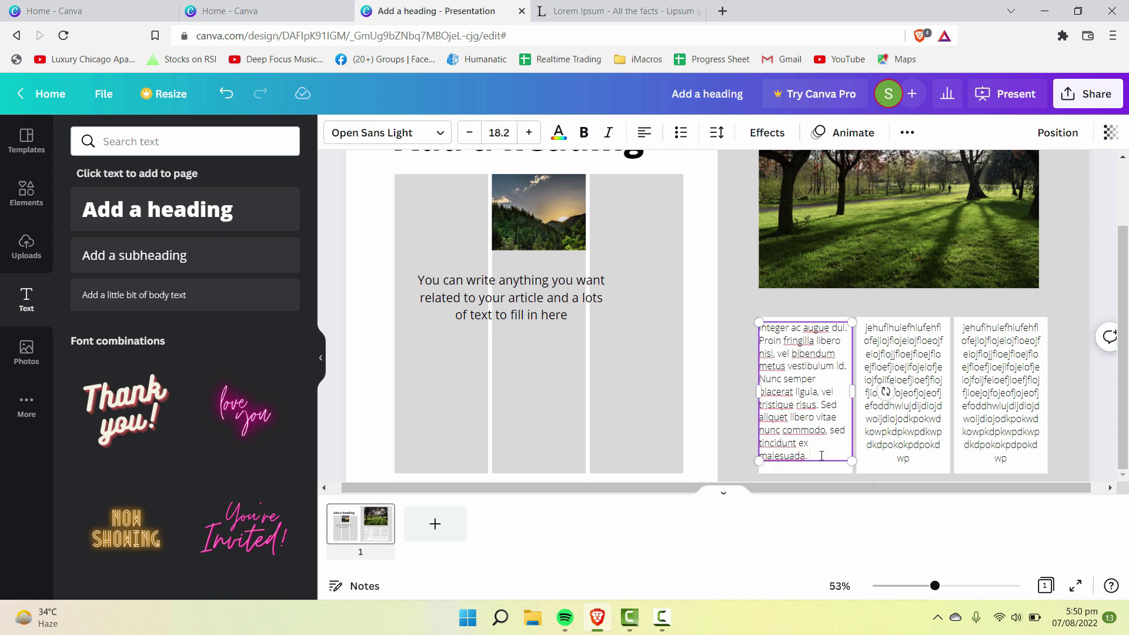
{"action": "type", "text": "lskposkpkskopkp"}
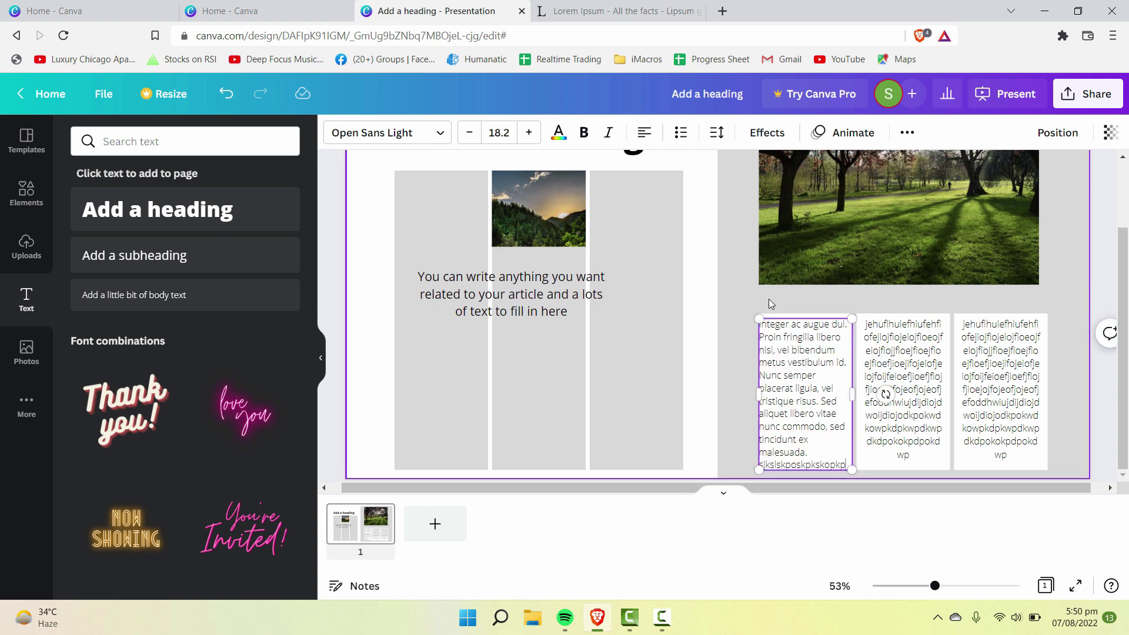
Replace the filler text in the middle and last small white cells with copies of the first cell's paragraph, undoing any accidental deletions
{"action": "left_click", "coordinate": [903, 377]}
{"action": "left_click_drag", "start_coordinate": [934, 585], "coordinate": [924, 586]}
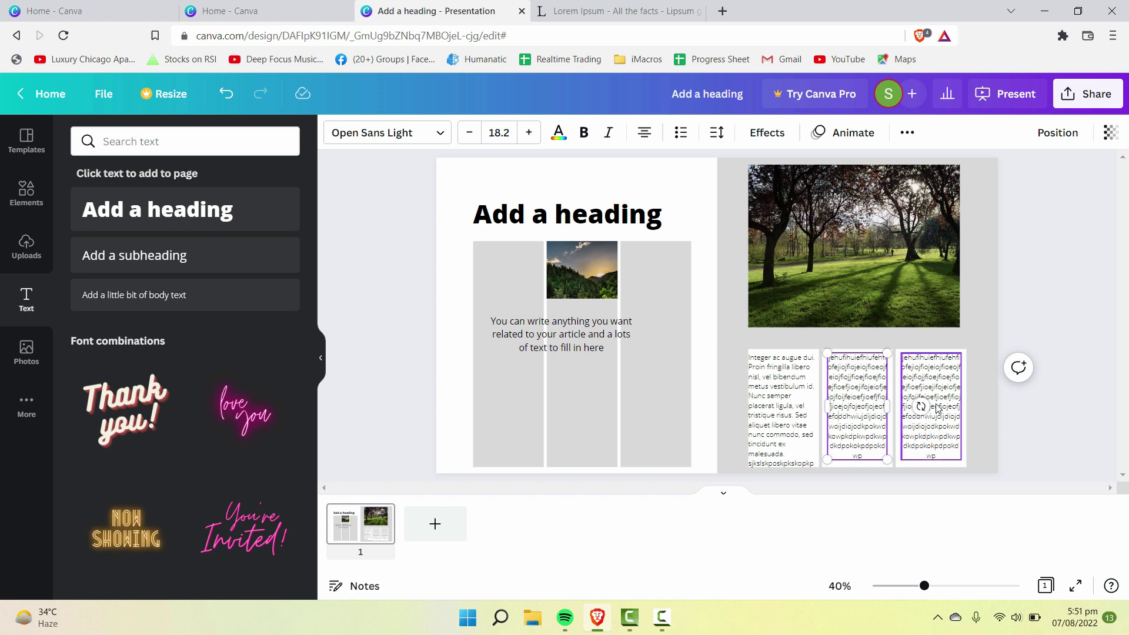
{"action": "key", "text": "BackSpace"}
{"action": "left_click", "coordinate": [894, 411]}
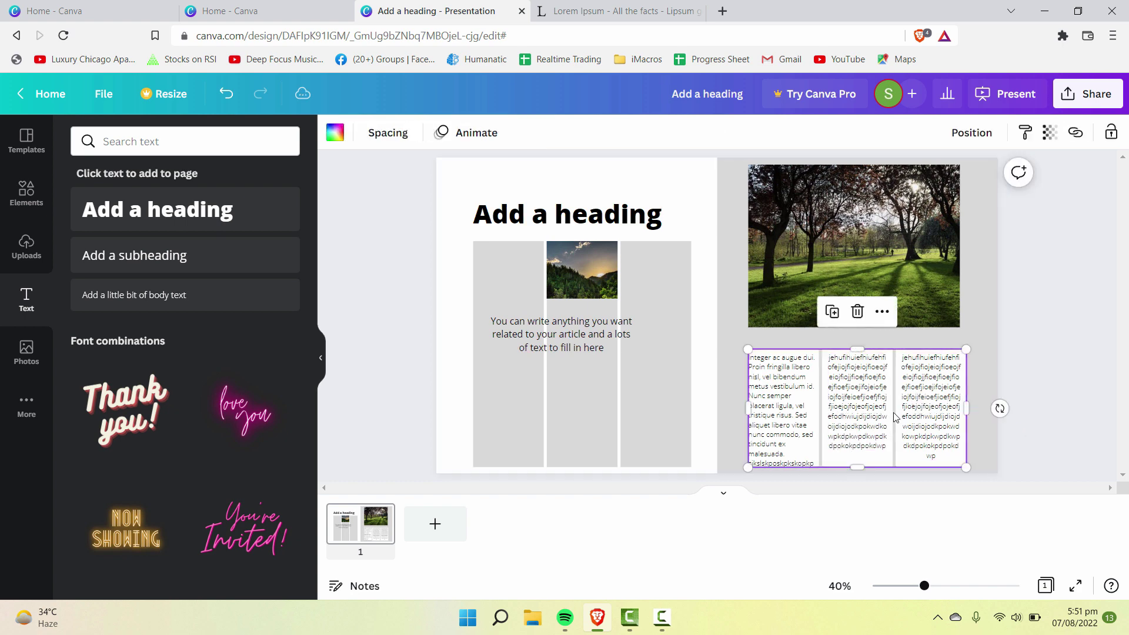
{"action": "left_click", "coordinate": [940, 418]}
{"action": "key", "text": "Delete"}
{"action": "key", "text": "ctrl+z"}
{"action": "key", "text": "ctrl+z"}
{"action": "key", "text": "ctrl+z"}
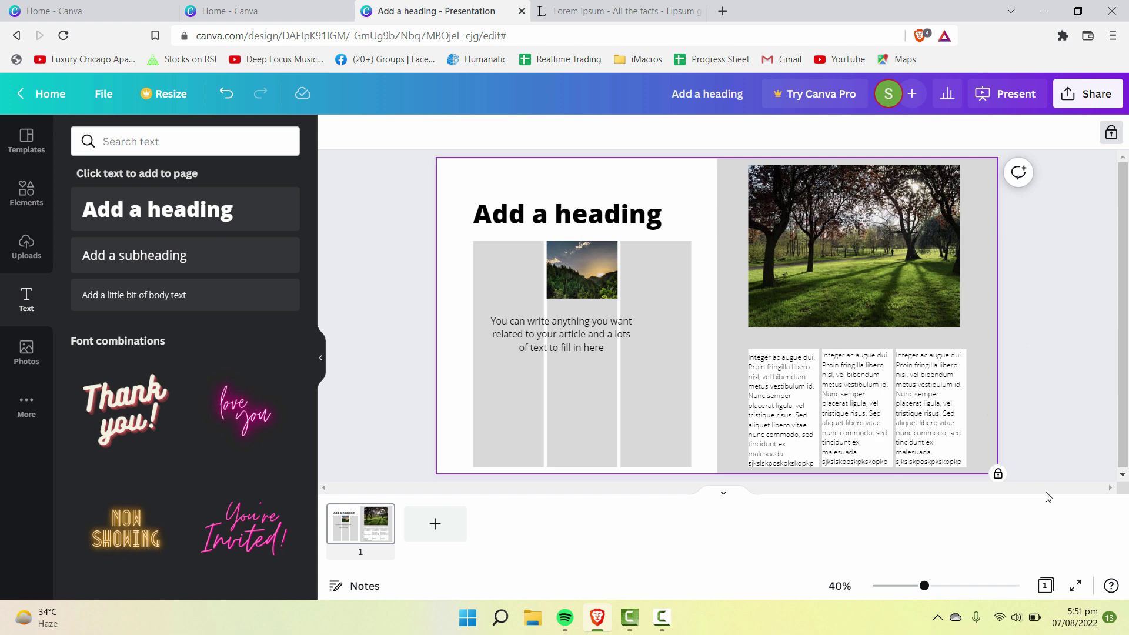
Set the text in all three small white cells to the Open Sans font
{"action": "left_click", "coordinate": [958, 423]}
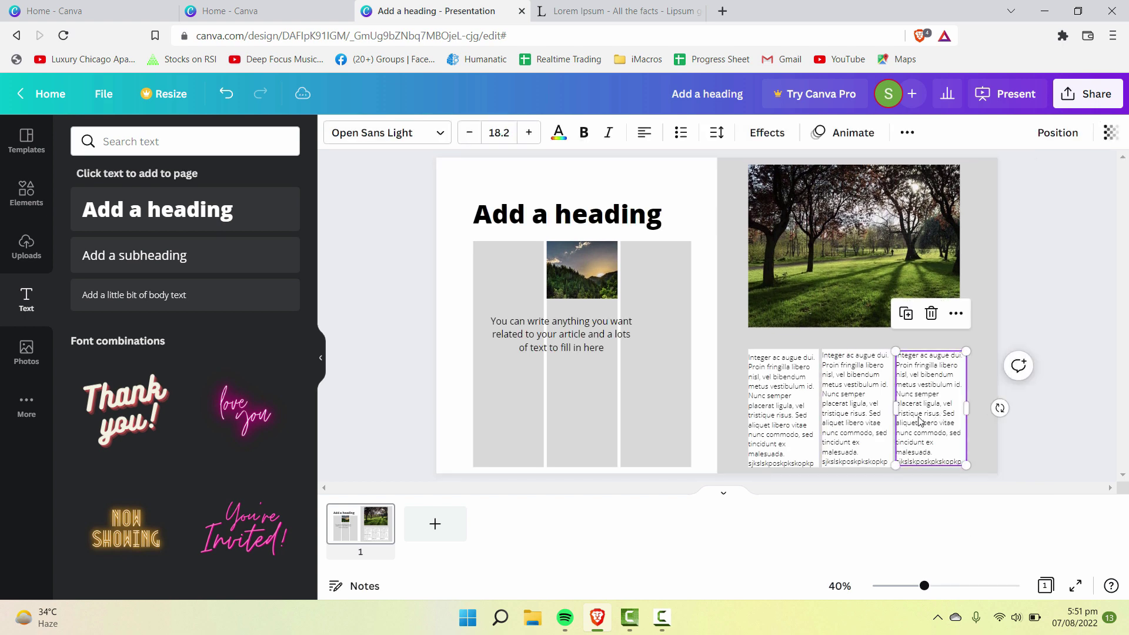
{"action": "left_click", "coordinate": [834, 432], "text": "shift"}
{"action": "left_click", "coordinate": [772, 424]}
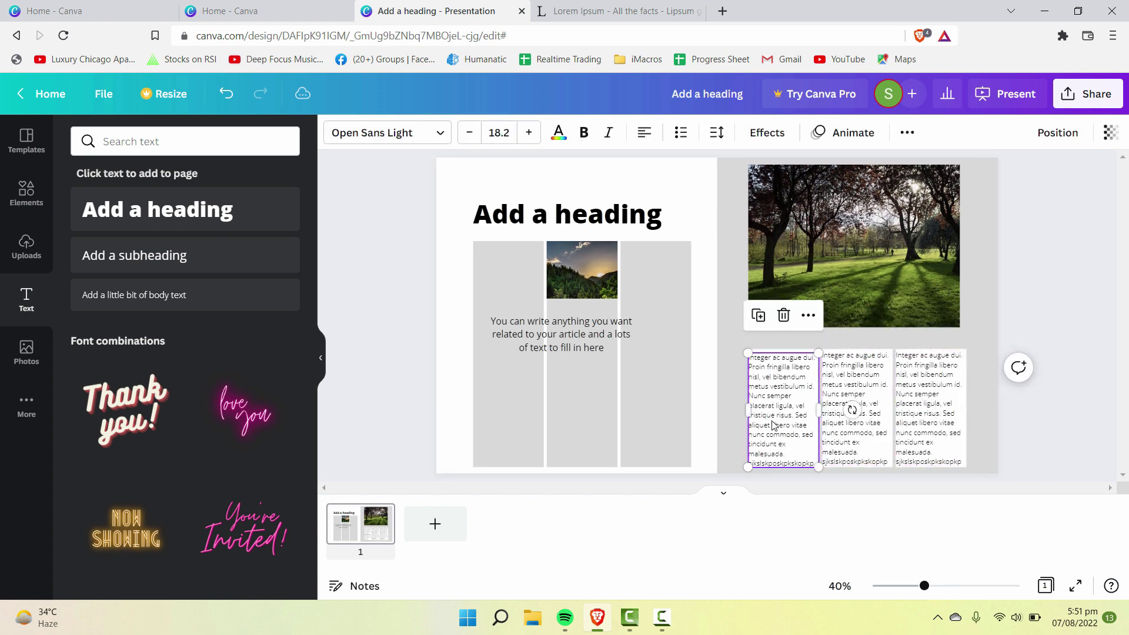
{"action": "left_click", "coordinate": [929, 411], "text": "shift"}
{"action": "left_click", "coordinate": [835, 406], "text": "shift"}
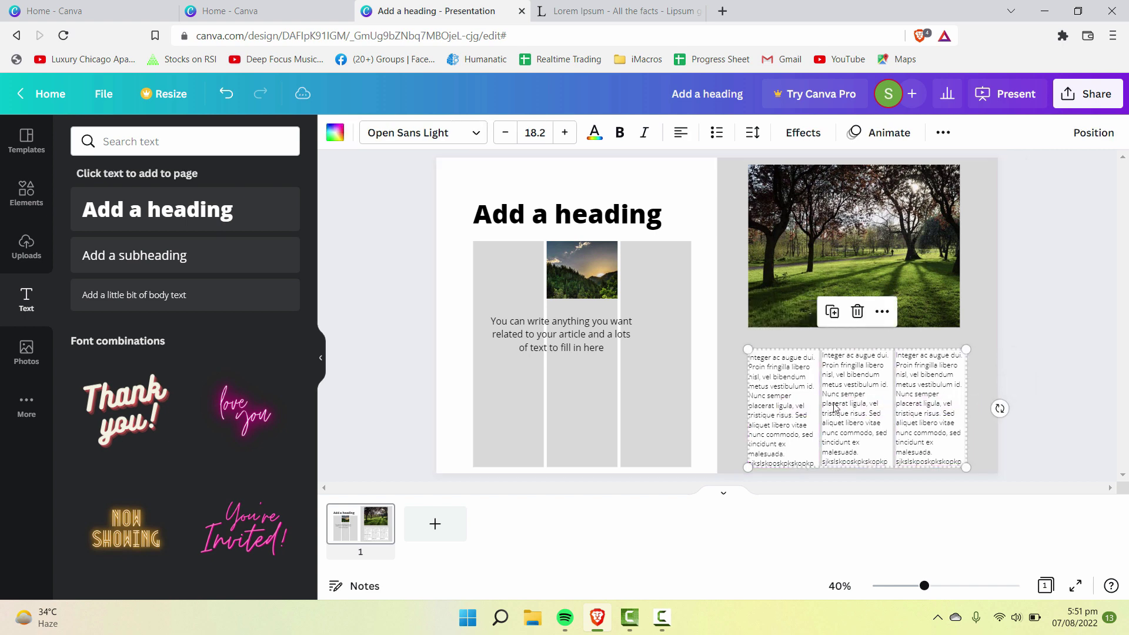
{"action": "left_click", "coordinate": [478, 133]}
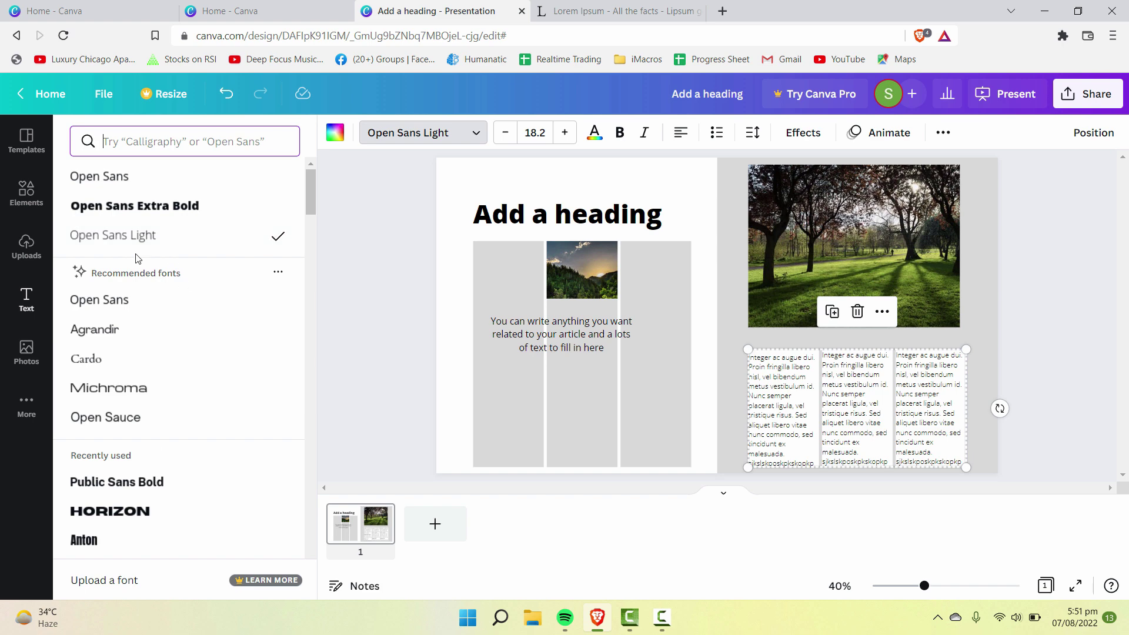
{"action": "left_click", "coordinate": [108, 179]}
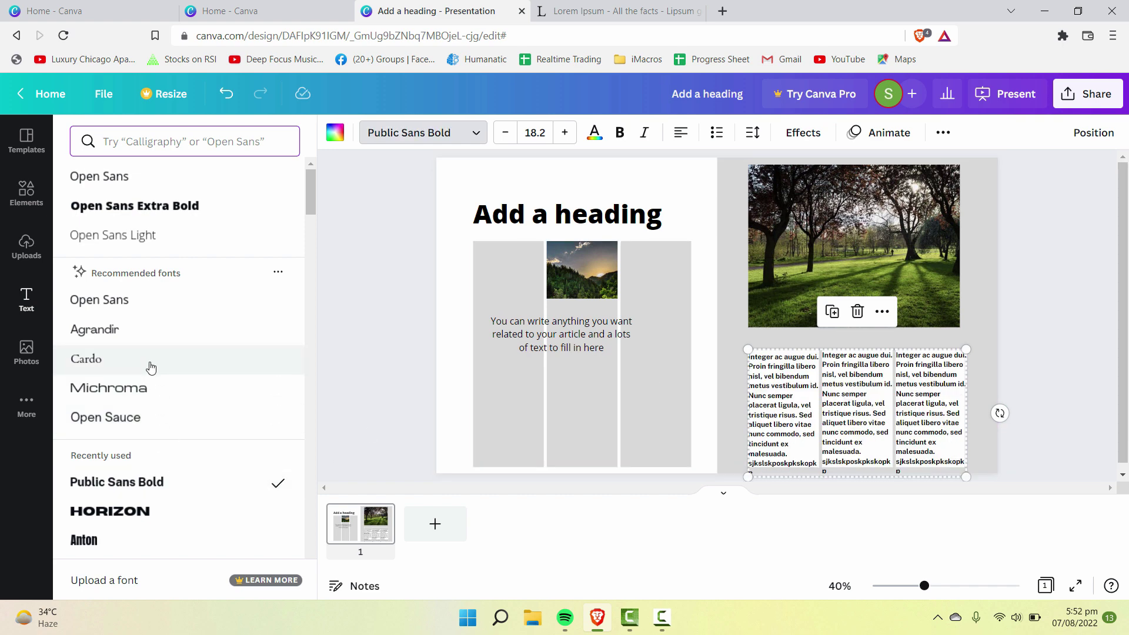
{"action": "left_click", "coordinate": [114, 364]}
{"action": "key", "text": "Escape"}
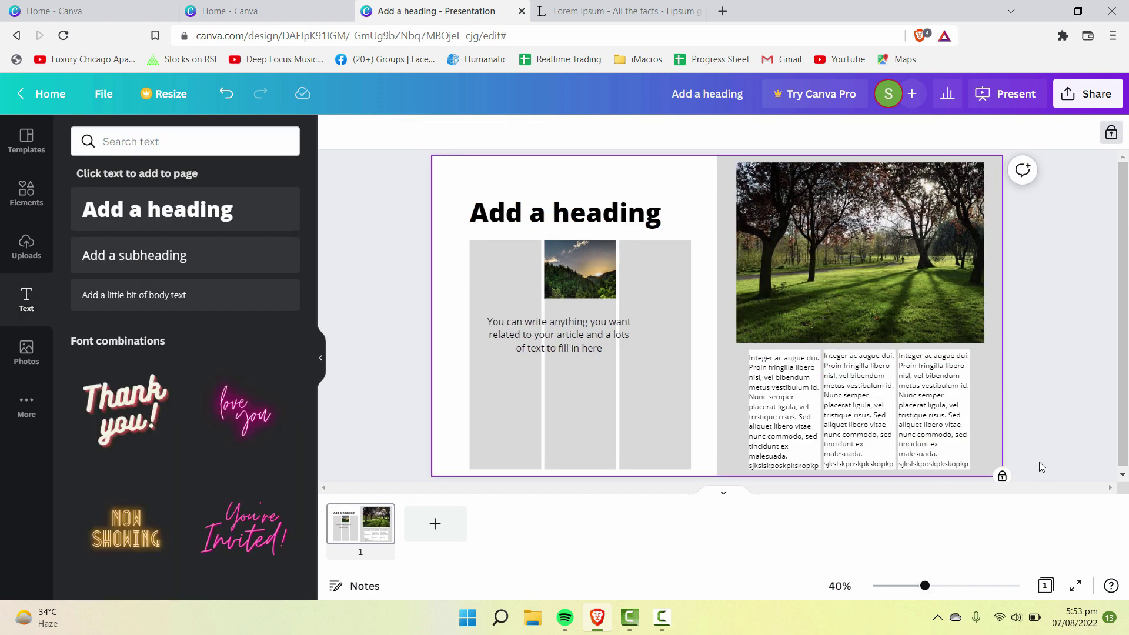
Unlock the background grid and set the transparency of its gray second-page cell to 0
{"action": "left_click", "coordinate": [612, 301]}
{"action": "left_click", "coordinate": [1111, 135]}
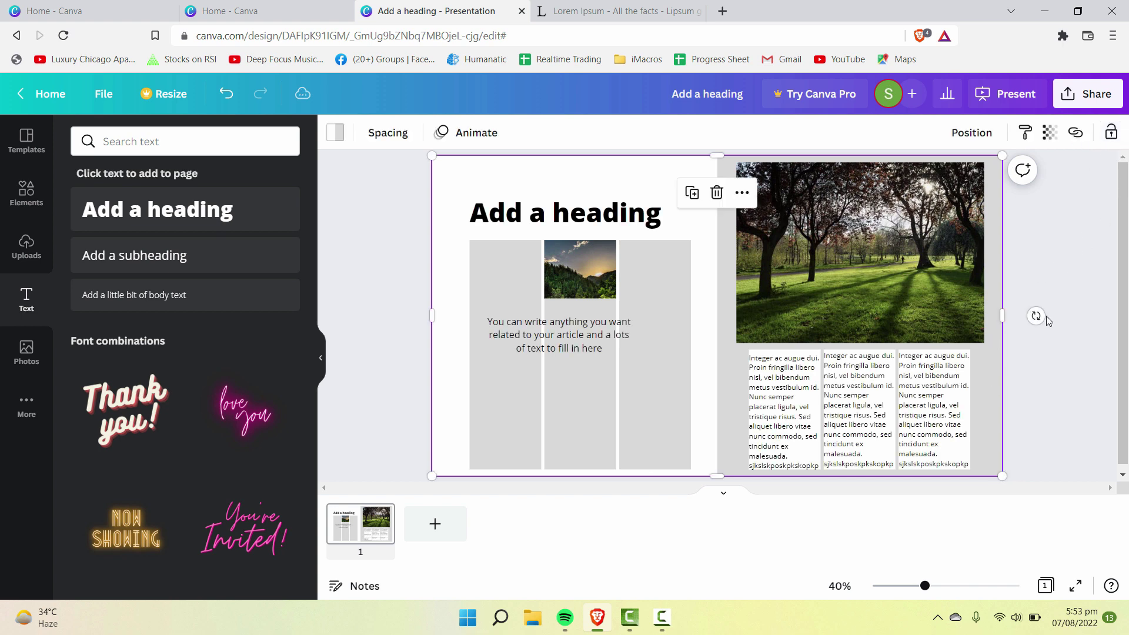
{"action": "left_click", "coordinate": [991, 385]}
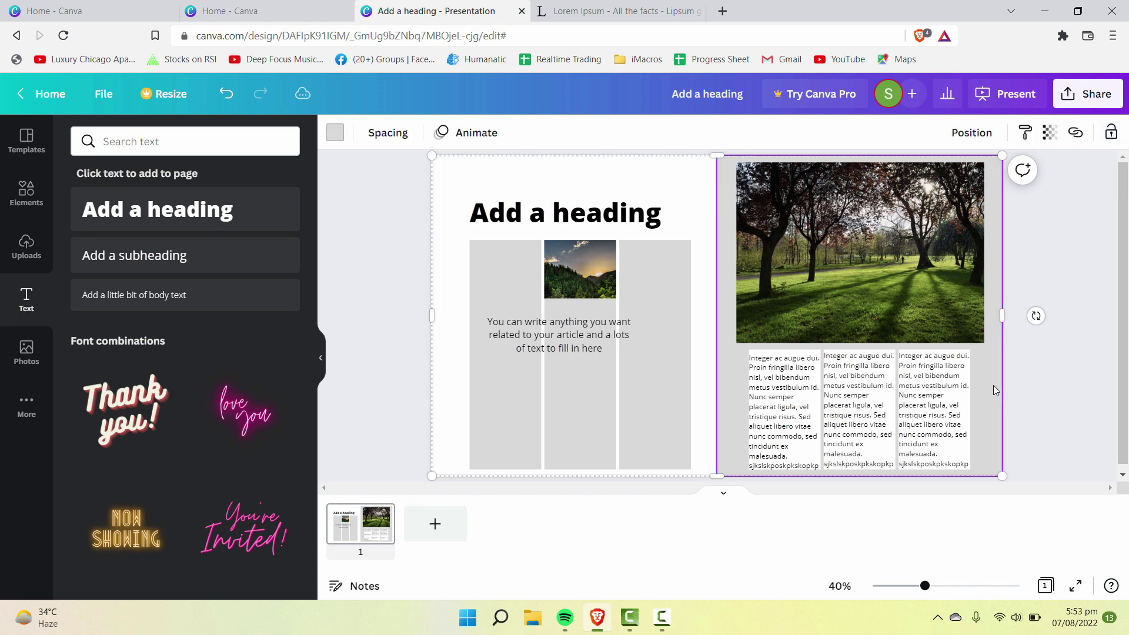
{"action": "left_click", "coordinate": [1051, 134]}
{"action": "left_click_drag", "start_coordinate": [1047, 194], "coordinate": [860, 193]}
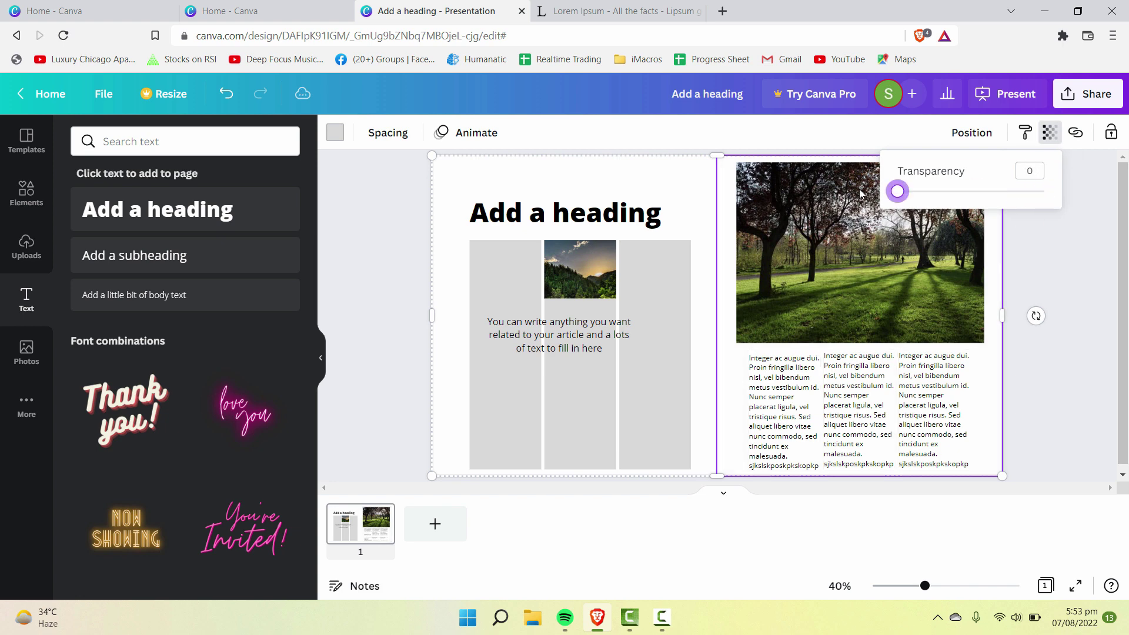
{"action": "left_click", "coordinate": [705, 203]}
{"action": "left_click", "coordinate": [727, 237]}
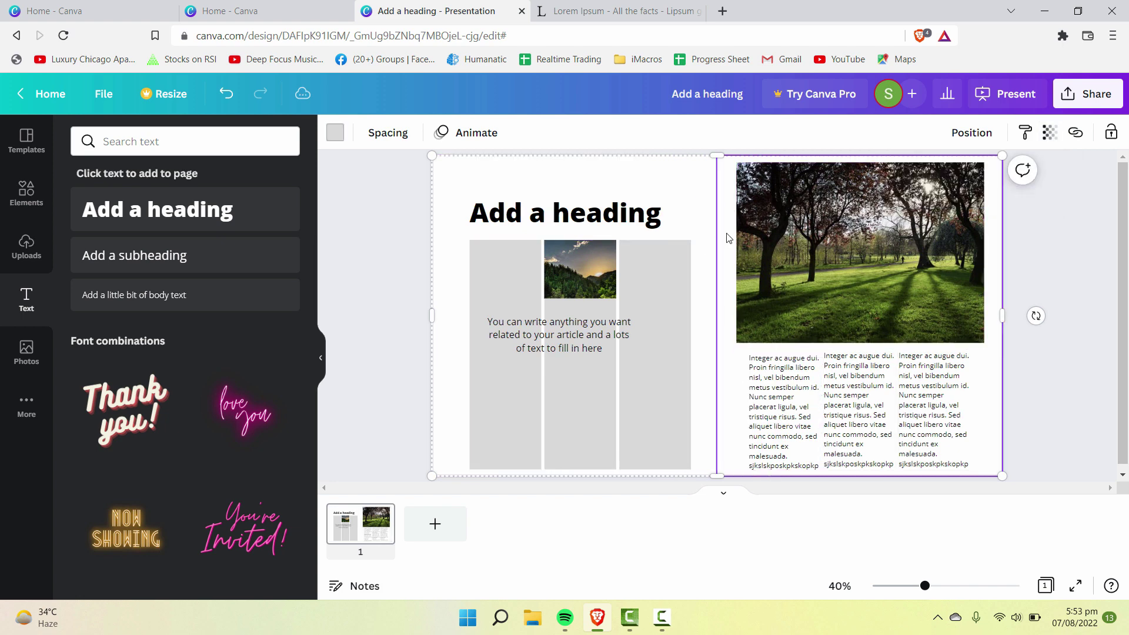
{"action": "left_click", "coordinate": [708, 457]}
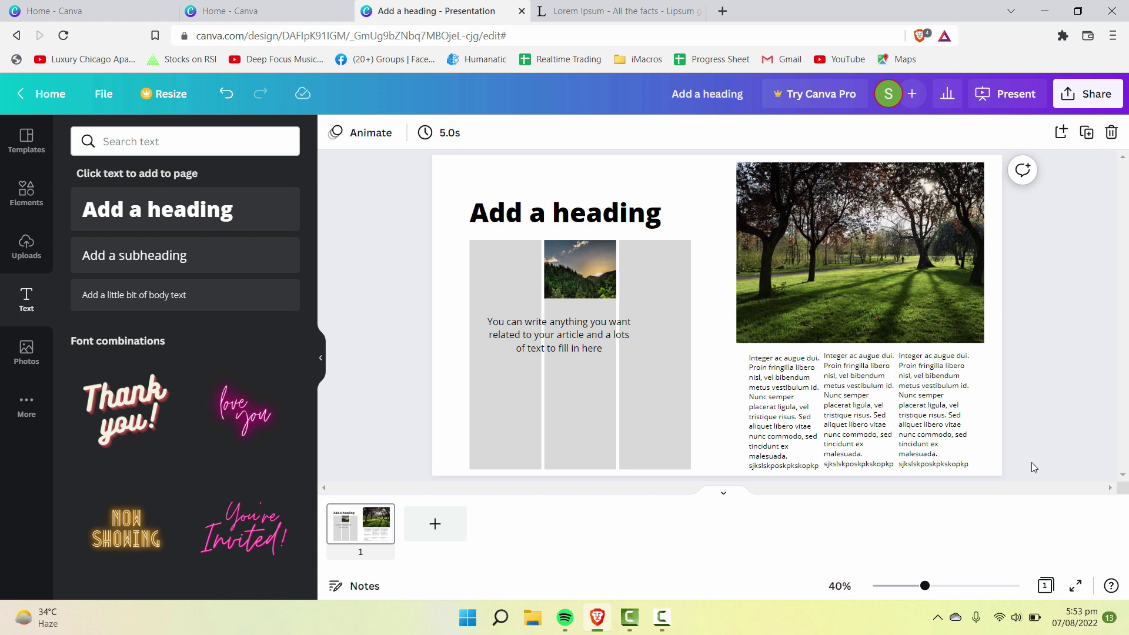
{"action": "left_click", "coordinate": [858, 406]}
{"action": "left_click", "coordinate": [941, 419]}
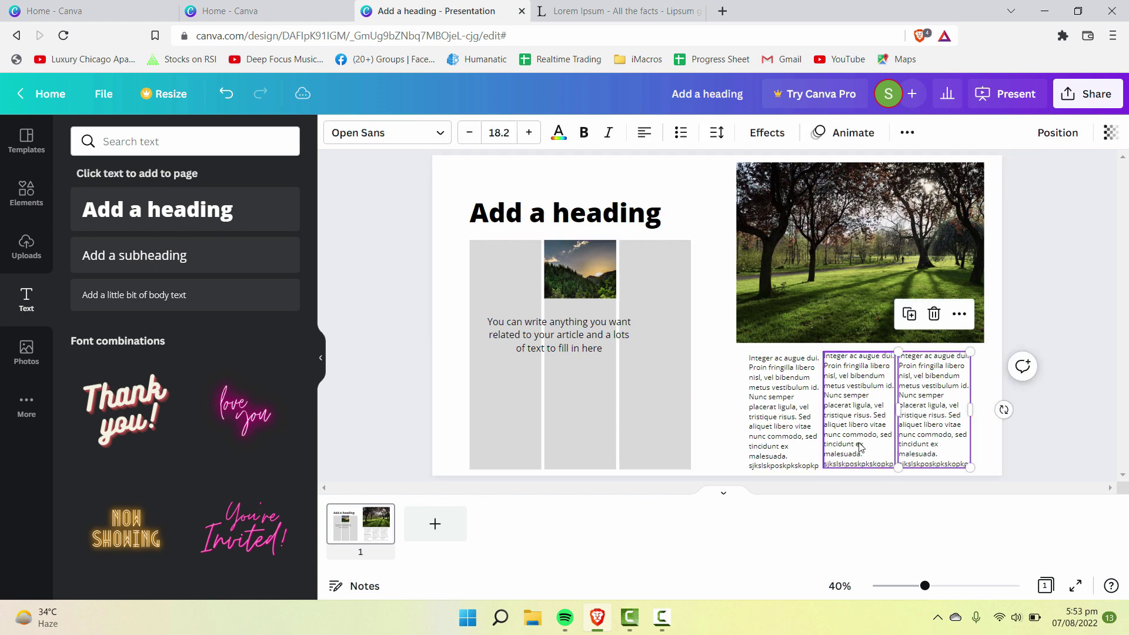
{"action": "left_click", "coordinate": [859, 435]}
{"action": "left_click", "coordinate": [762, 436]}
{"action": "left_click", "coordinate": [924, 437]}
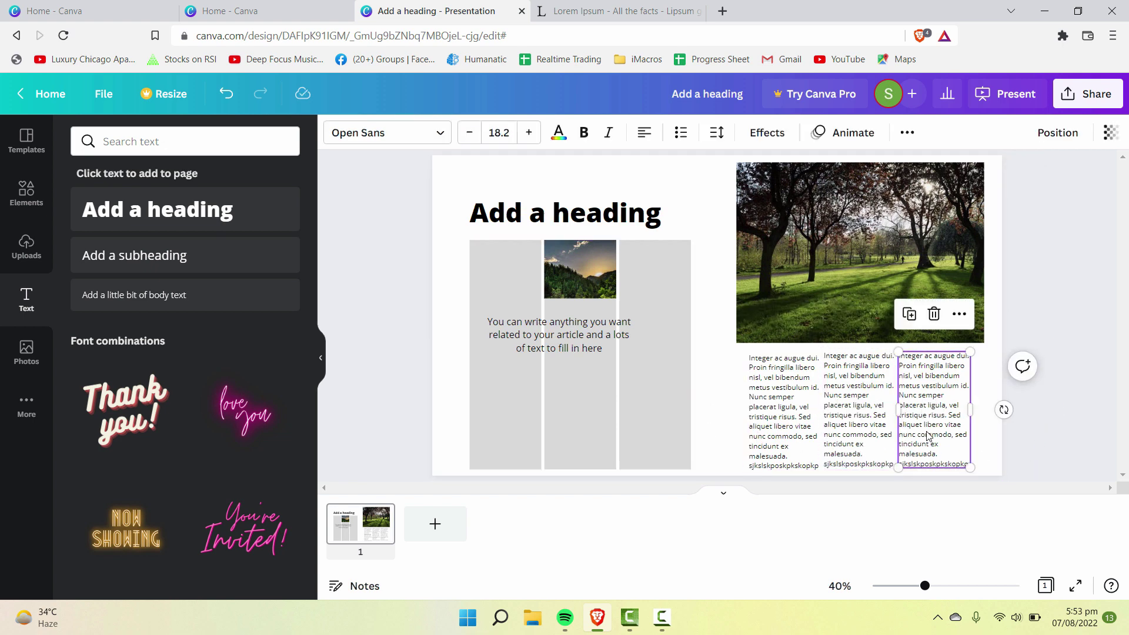
{"action": "left_click", "coordinate": [851, 433]}
{"action": "left_click", "coordinate": [793, 431]}
{"action": "left_click", "coordinate": [764, 419]}
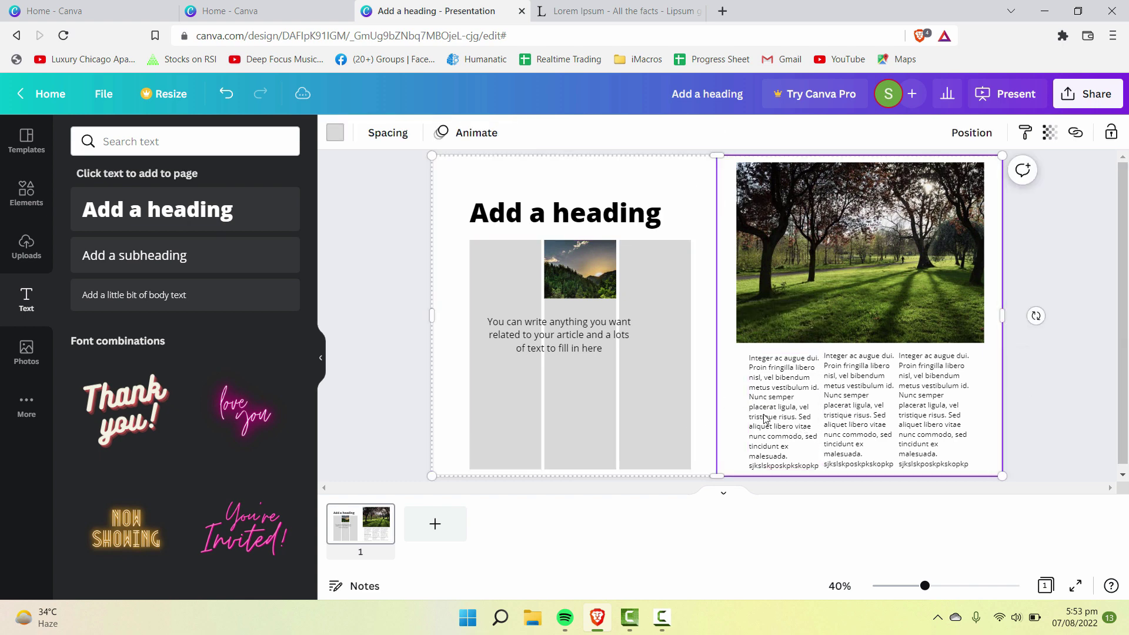
{"action": "left_click", "coordinate": [958, 407]}
{"action": "left_click", "coordinate": [891, 413]}
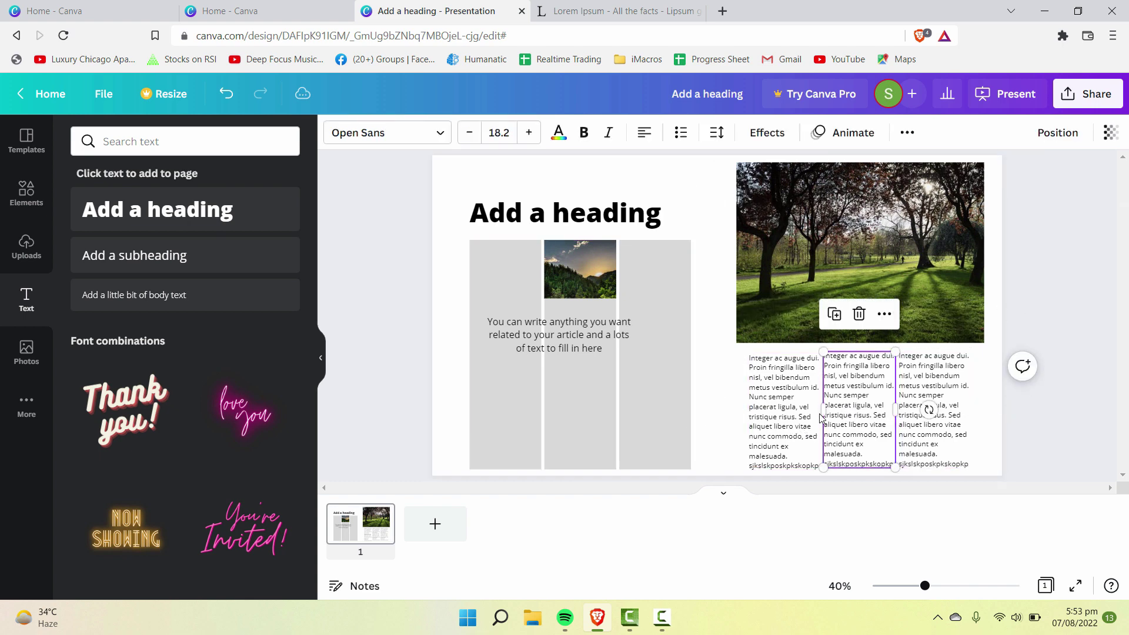
{"action": "left_click", "coordinate": [797, 419]}
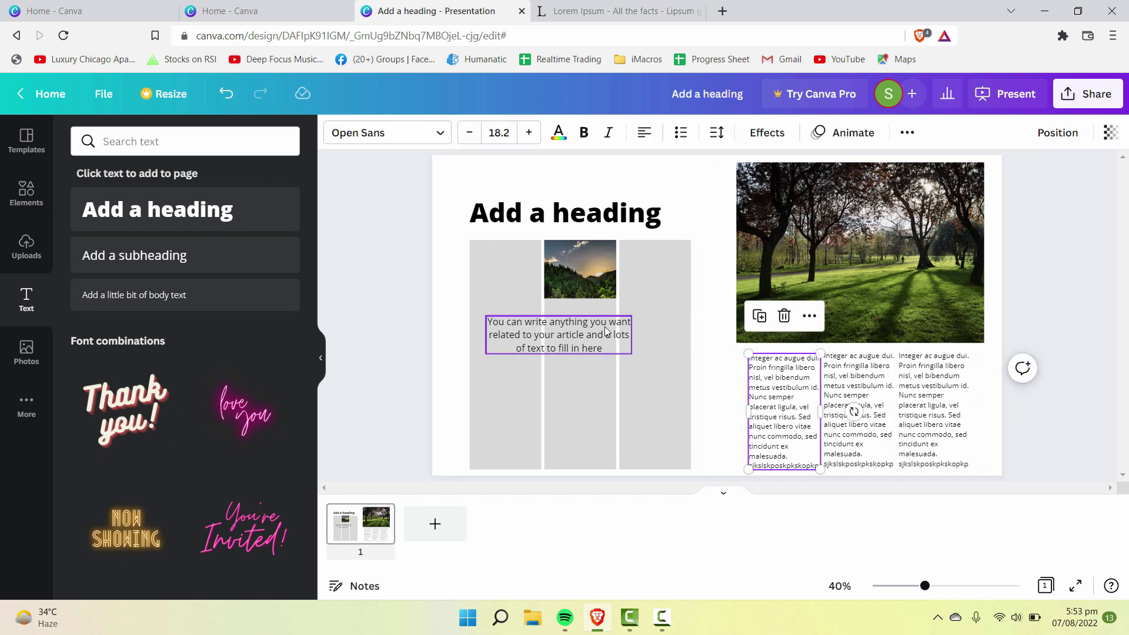
{"action": "left_click", "coordinate": [556, 328]}
{"action": "left_click", "coordinate": [376, 228]}
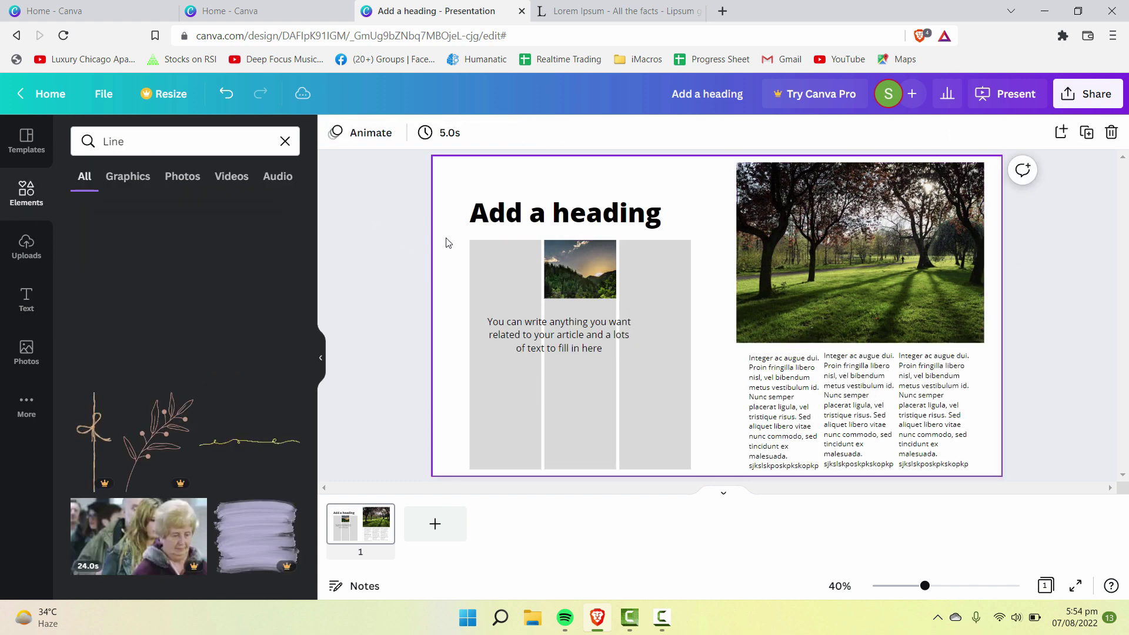
{"action": "left_click", "coordinate": [286, 141]}
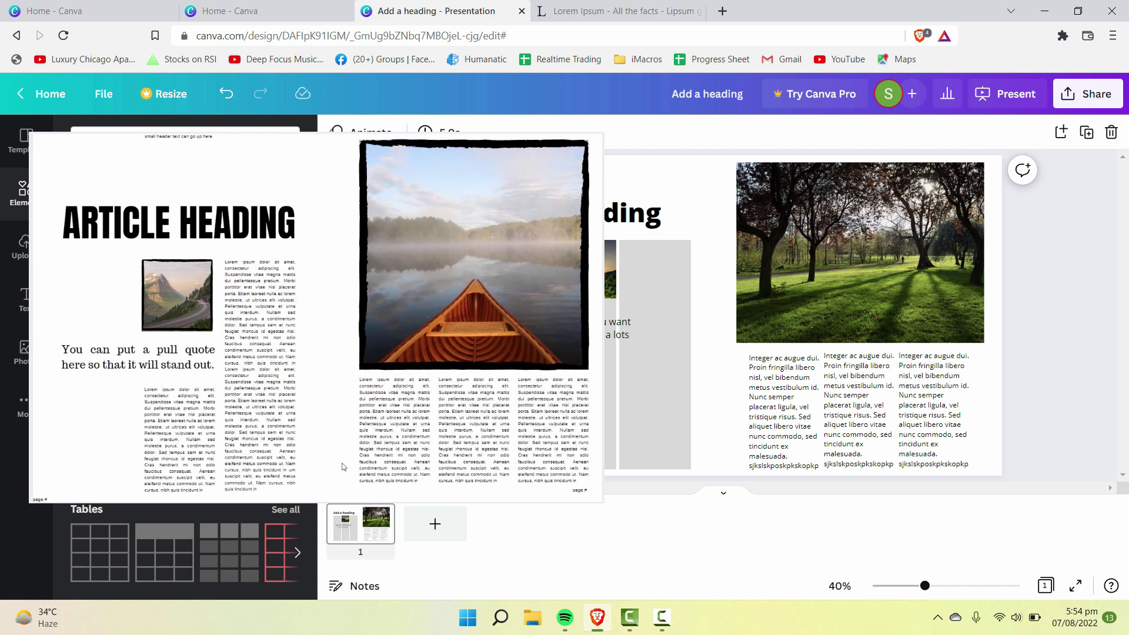
Move the heading up to the top of the first page and shrink it to font size 58
{"action": "left_click", "coordinate": [614, 192]}
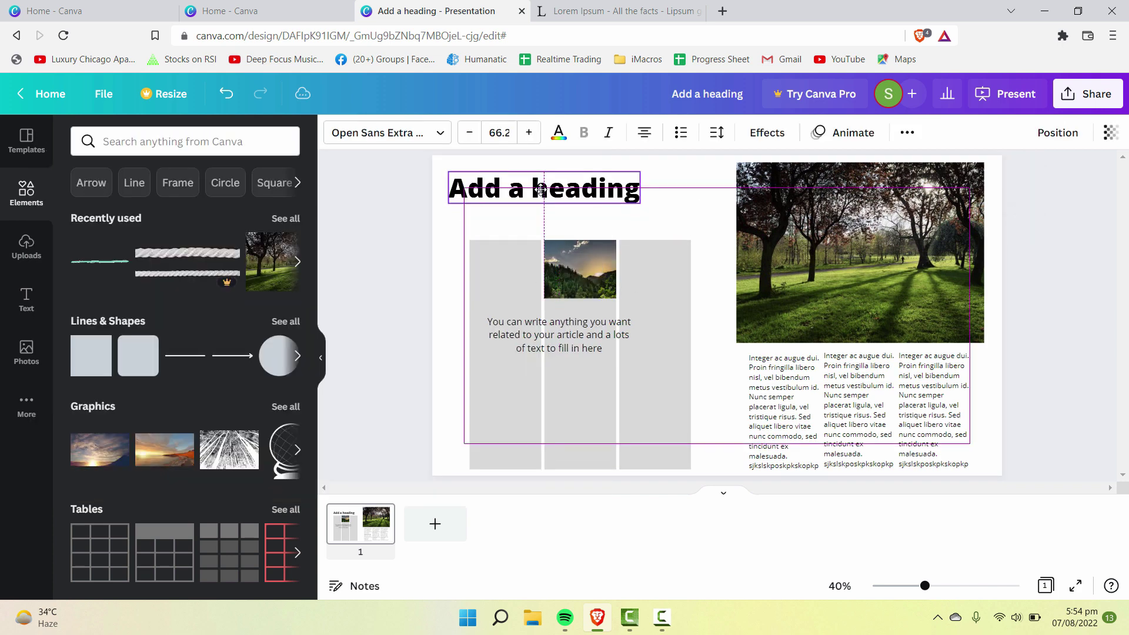
{"action": "left_click_drag", "start_coordinate": [639, 203], "coordinate": [576, 181]}
{"action": "left_click", "coordinate": [617, 319]}
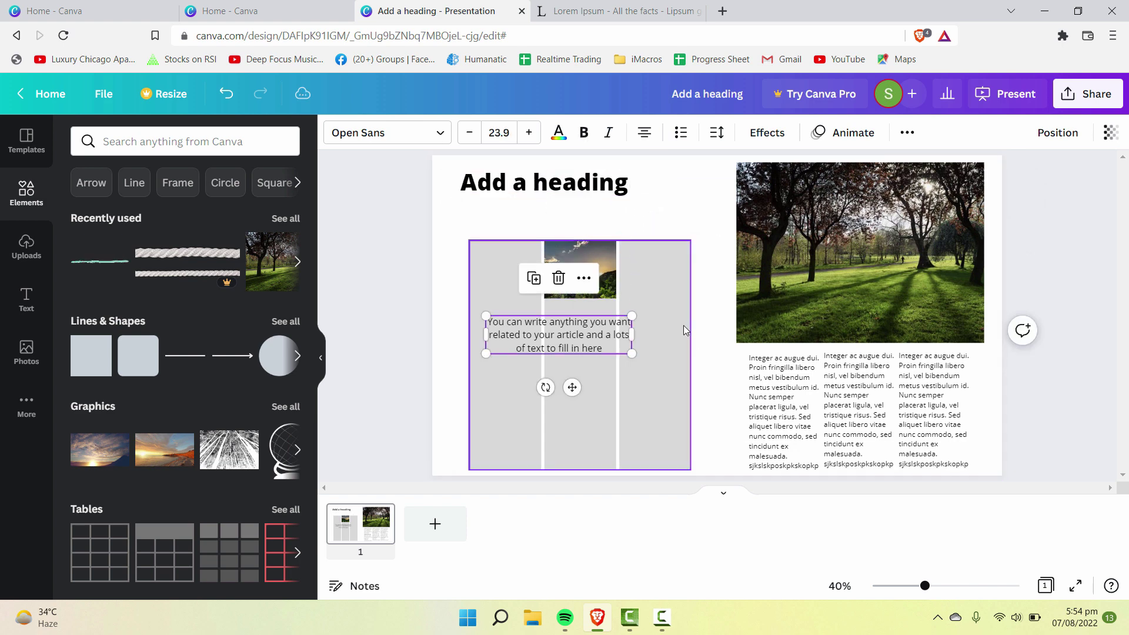
{"action": "left_click", "coordinate": [676, 320]}
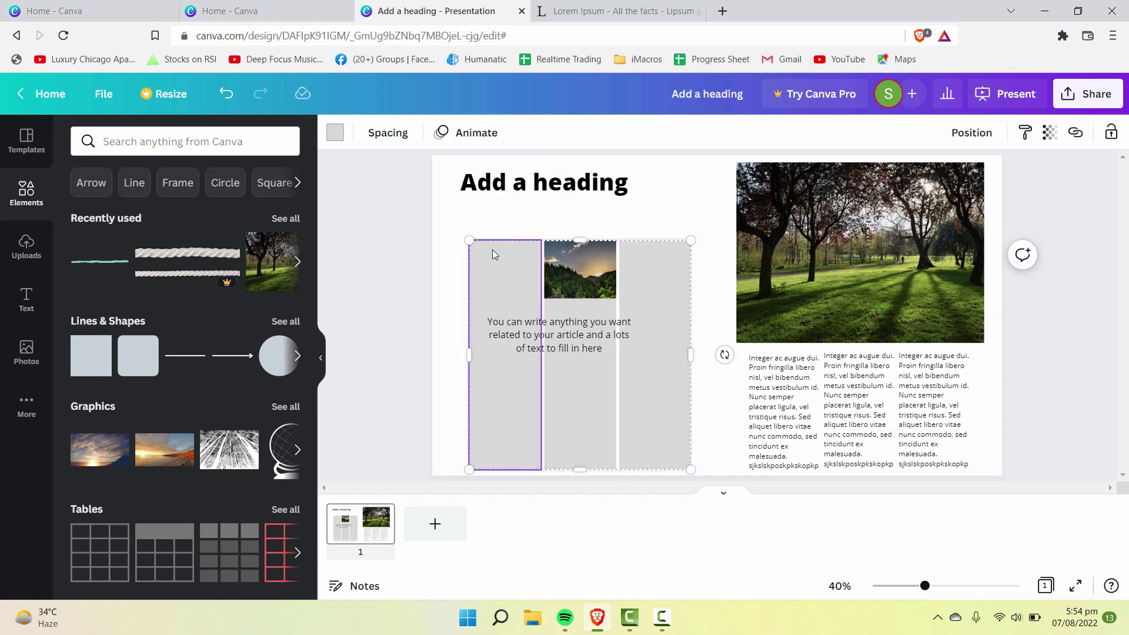
Move the gray three-column grid up directly beneath the heading, and place the forest photo at the top of its middle column
{"action": "left_click", "coordinate": [566, 224]}
{"action": "left_click", "coordinate": [537, 266]}
{"action": "left_click_drag", "start_coordinate": [680, 262], "coordinate": [670, 229]}
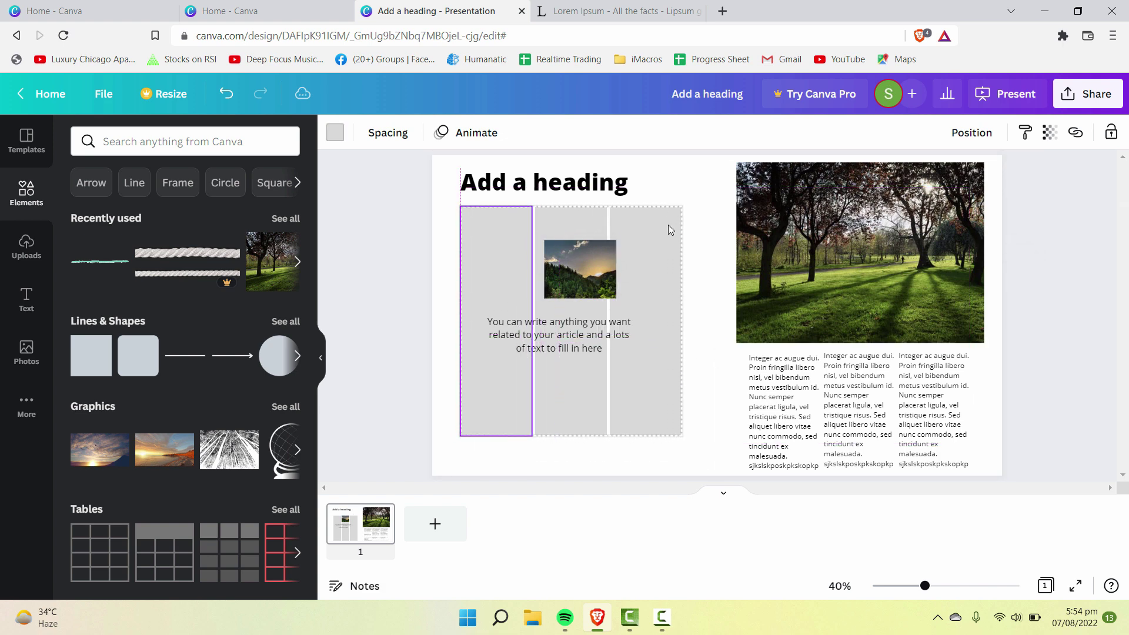
{"action": "left_click", "coordinate": [595, 276]}
{"action": "left_click", "coordinate": [499, 350]}
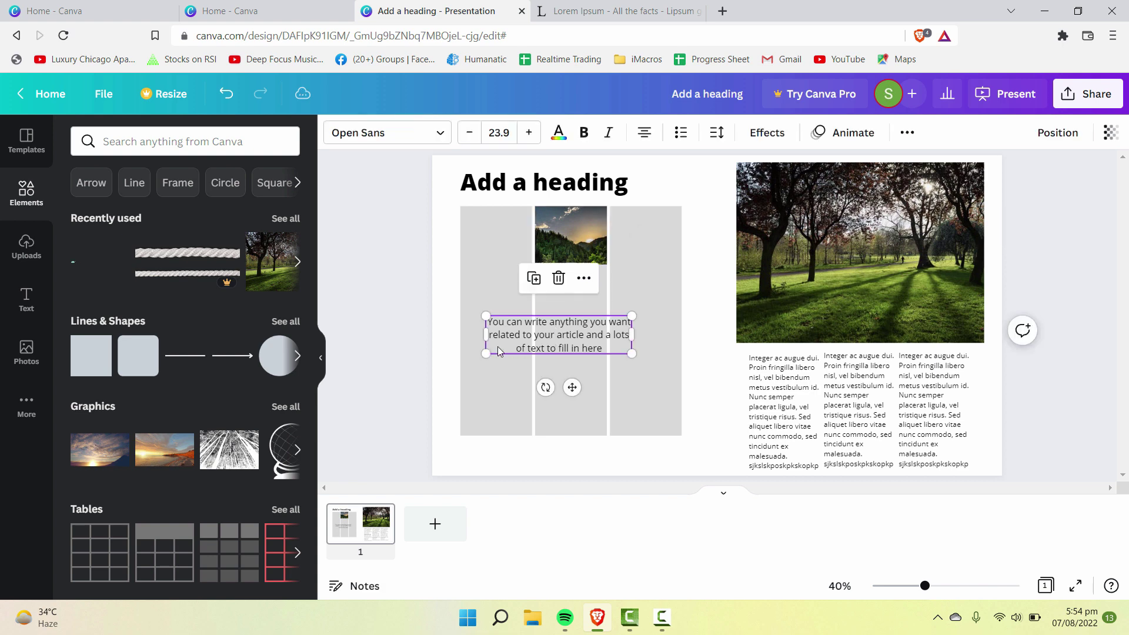
{"action": "left_click", "coordinate": [647, 384]}
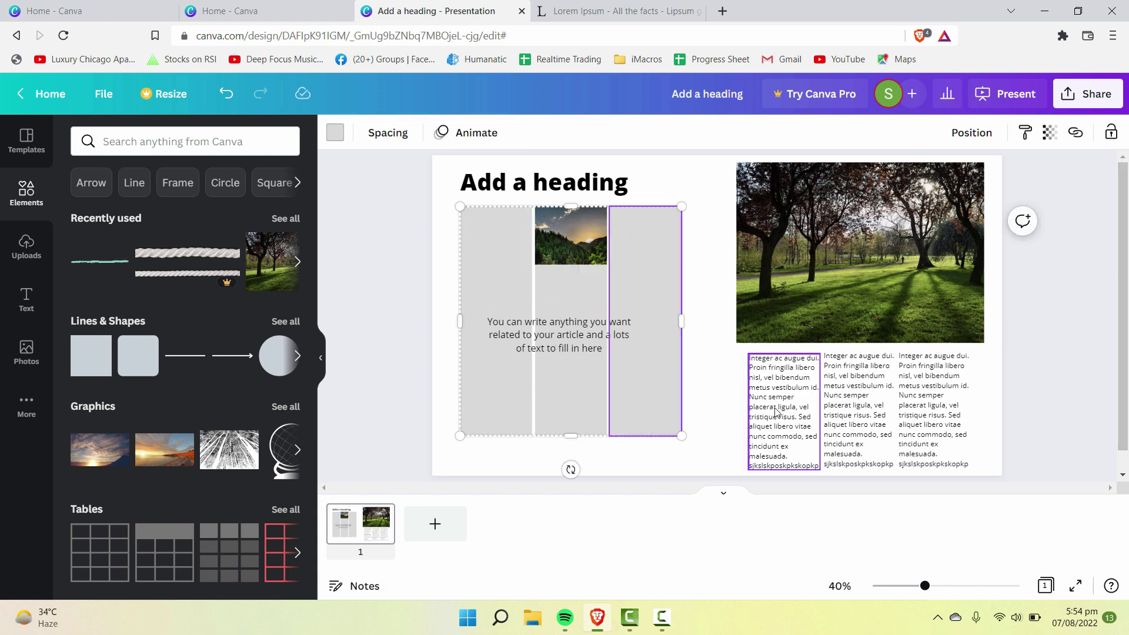
Enlarge the forest photo to about 245 by 231 so it fills the middle column's width
{"action": "left_click", "coordinate": [569, 248]}
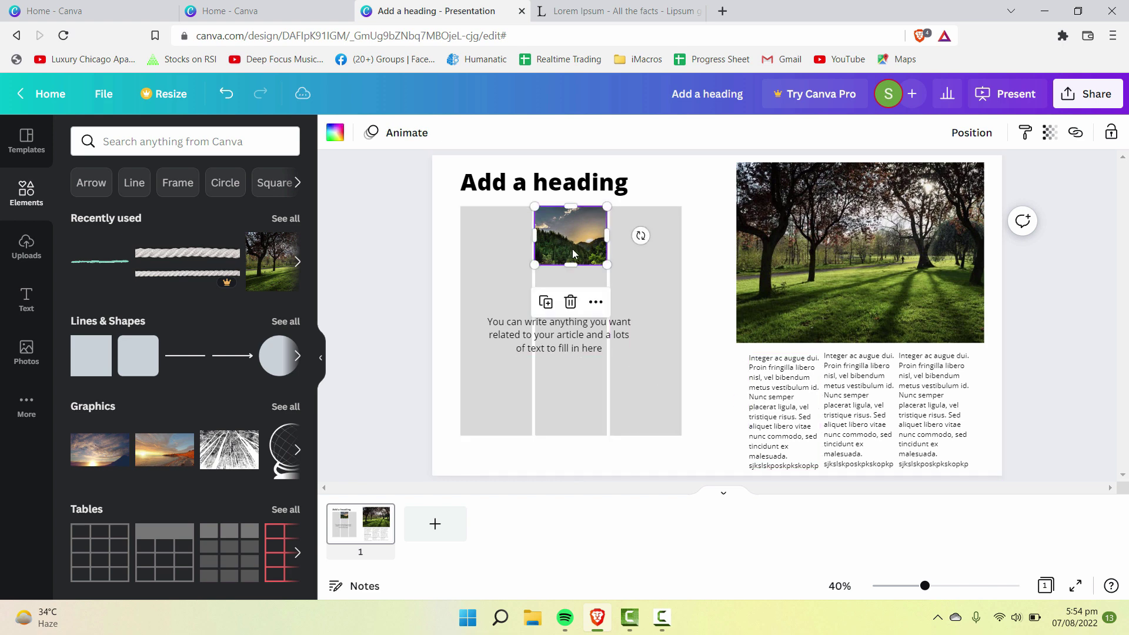
{"action": "left_click", "coordinate": [573, 254]}
{"action": "left_click_drag", "start_coordinate": [604, 262], "coordinate": [607, 274]}
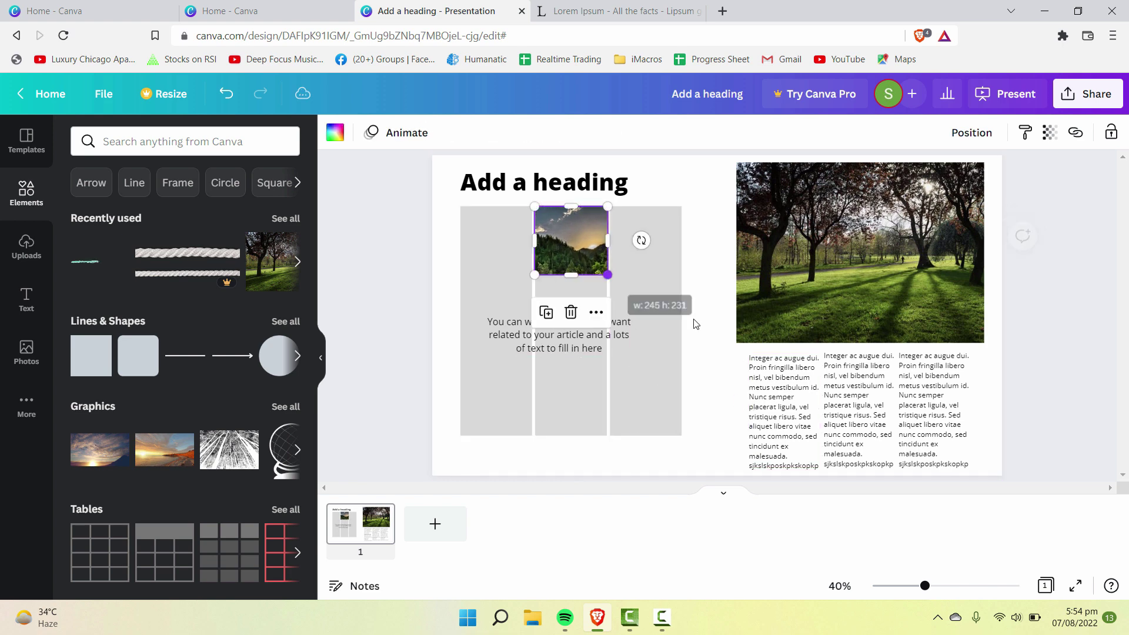
Place a copy of the second page's first paragraph in the last gray column and fill the column with more Lorem Ipsum text
{"action": "left_click_drag", "start_coordinate": [751, 401], "coordinate": [614, 252]}
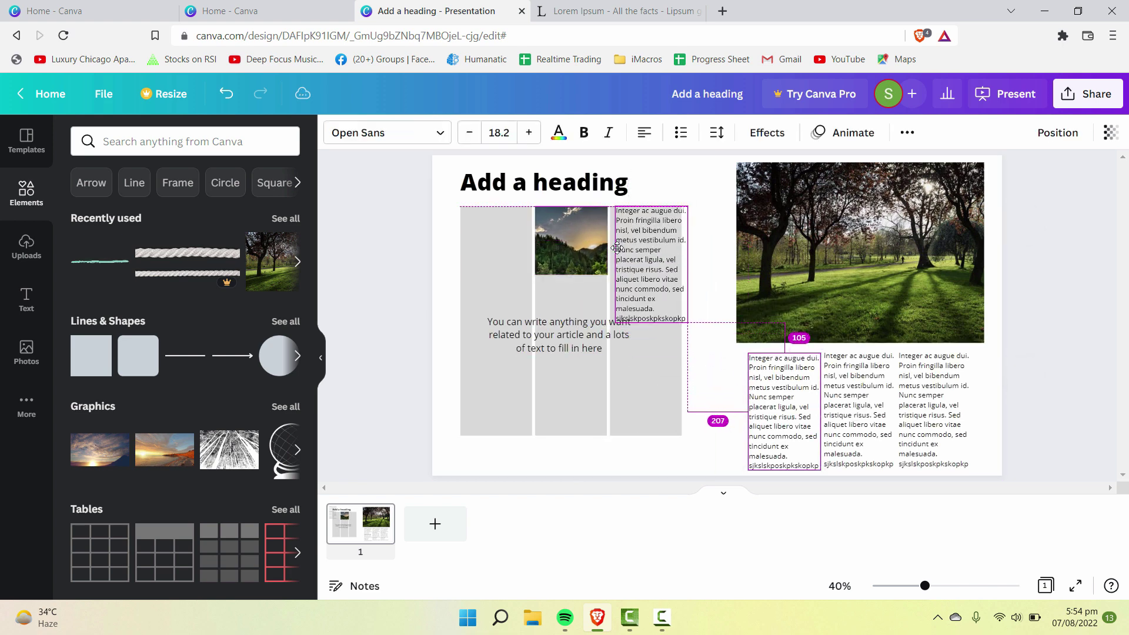
{"action": "left_click_drag", "start_coordinate": [684, 322], "coordinate": [676, 488]}
{"action": "key", "text": "ctrl+z"}
{"action": "key", "text": "ctrl+z"}
{"action": "key", "text": "ctrl+z"}
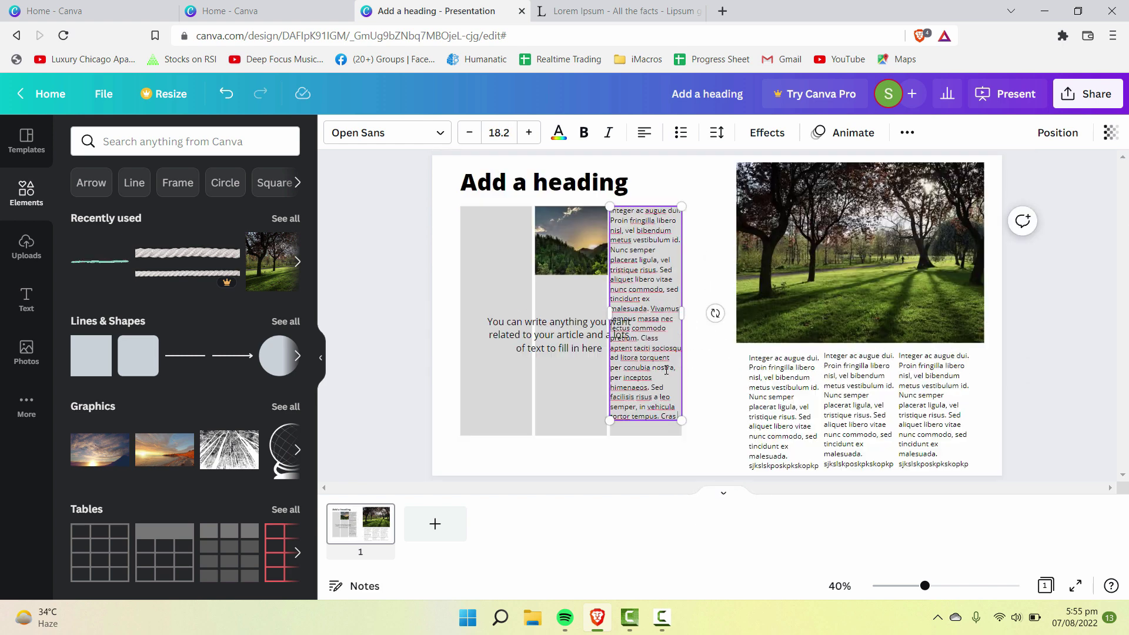
Shorten the gray three-column grid so it ends level with the tall text column, undoing unwanted changes
{"action": "left_click", "coordinate": [530, 348]}
{"action": "key", "text": "ctrl+z"}
{"action": "key", "text": "ctrl+z"}
{"action": "key", "text": "ctrl+z"}
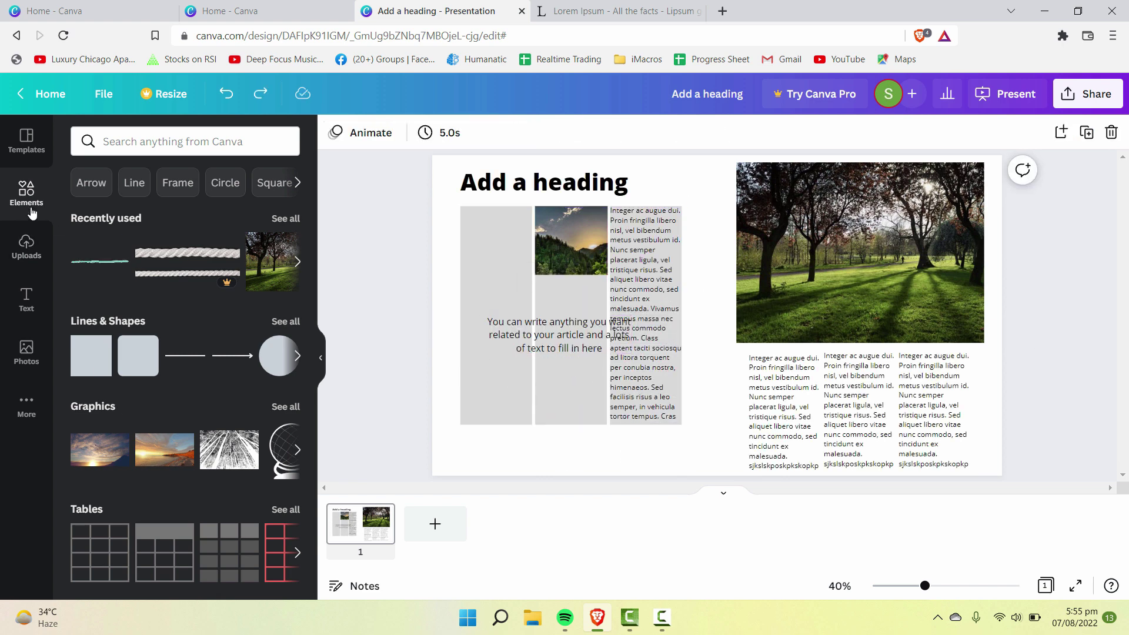
Search the elements for grids and try adding a single-cell grid to the page
{"action": "left_click", "coordinate": [177, 142]}
{"action": "type", "text": "gri"}
{"action": "left_click", "coordinate": [112, 234]}
{"action": "left_click", "coordinate": [111, 227]}
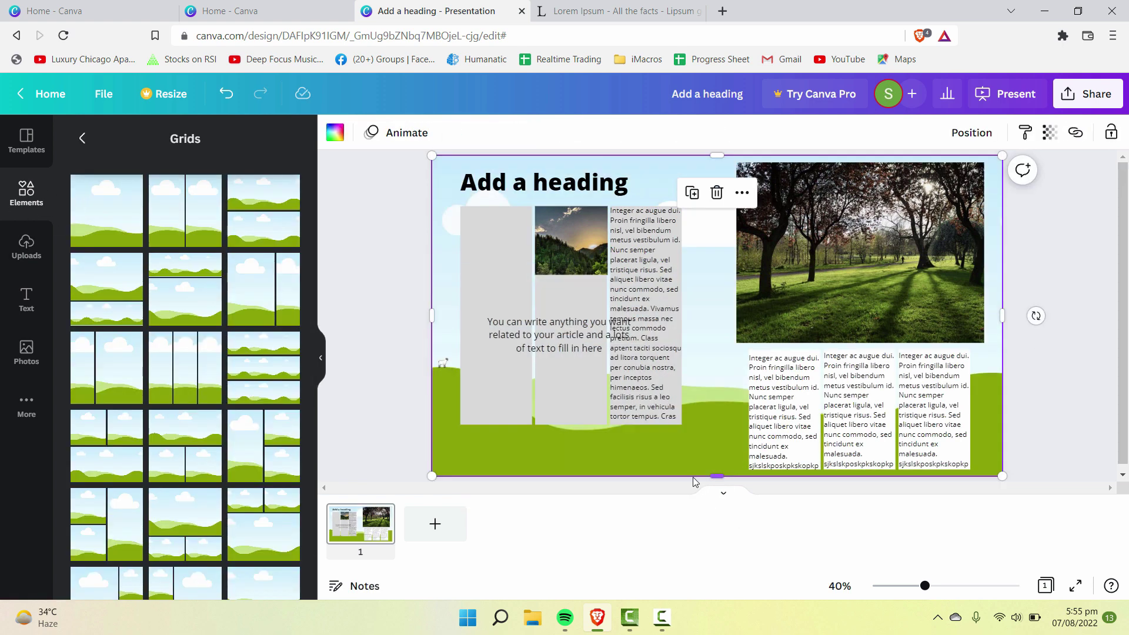
{"action": "key", "text": "ctrl+z"}
Place a single-cell grid over the lower part of the first page and move the centered article text down onto it
{"action": "left_click_drag", "start_coordinate": [107, 210], "coordinate": [485, 347]}
{"action": "right_click", "coordinate": [730, 383]}
{"action": "left_click", "coordinate": [802, 440]}
{"action": "left_click_drag", "start_coordinate": [686, 349], "coordinate": [689, 408]}
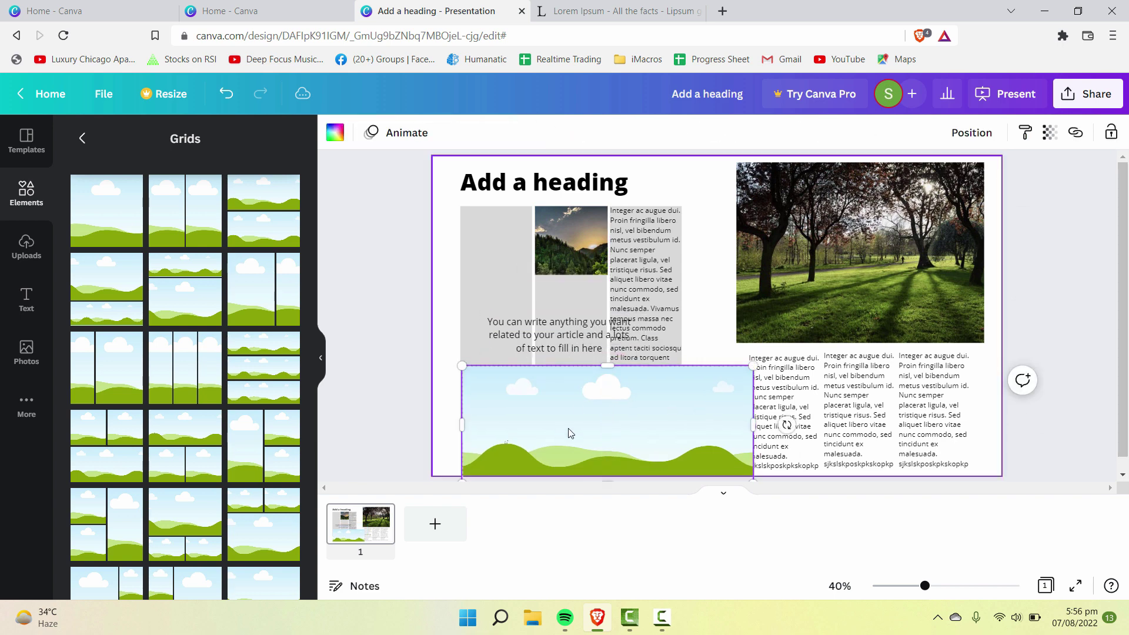
{"action": "key", "text": "ctrl+z"}
{"action": "key", "text": "ctrl+z"}
{"action": "key", "text": "ctrl+z"}
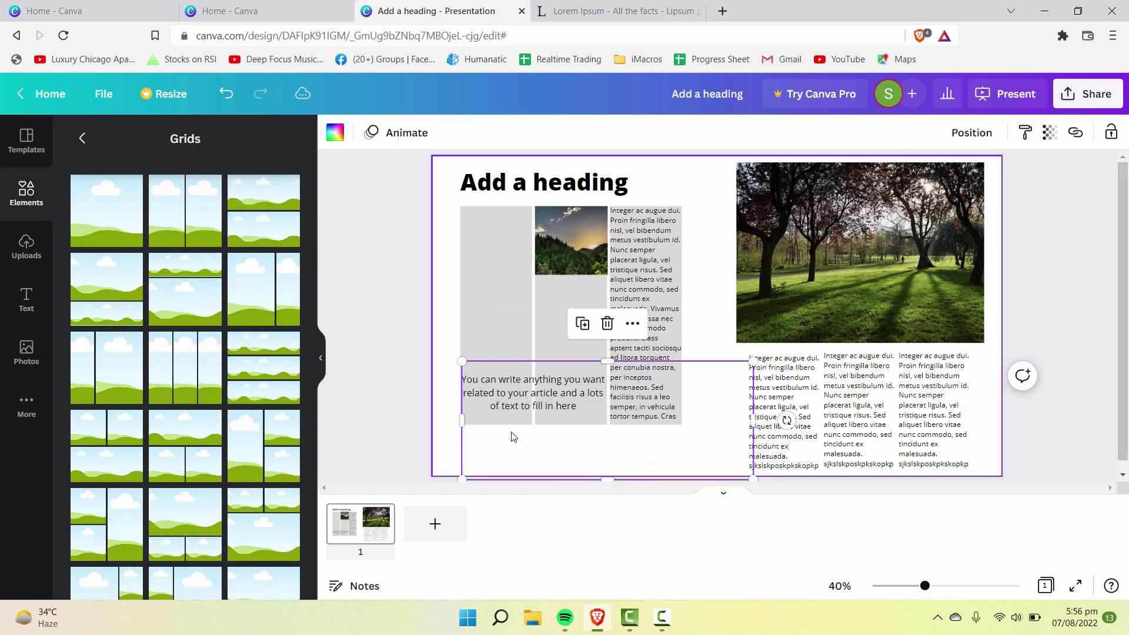
Shrink the blank white grid to a narrow strip across the first two gray columns, just below the forest photo
{"action": "left_click", "coordinate": [572, 433]}
{"action": "left_click", "coordinate": [633, 449]}
{"action": "left_click_drag", "start_coordinate": [632, 449], "coordinate": [564, 338]}
{"action": "left_click_drag", "start_coordinate": [716, 371], "coordinate": [617, 341]}
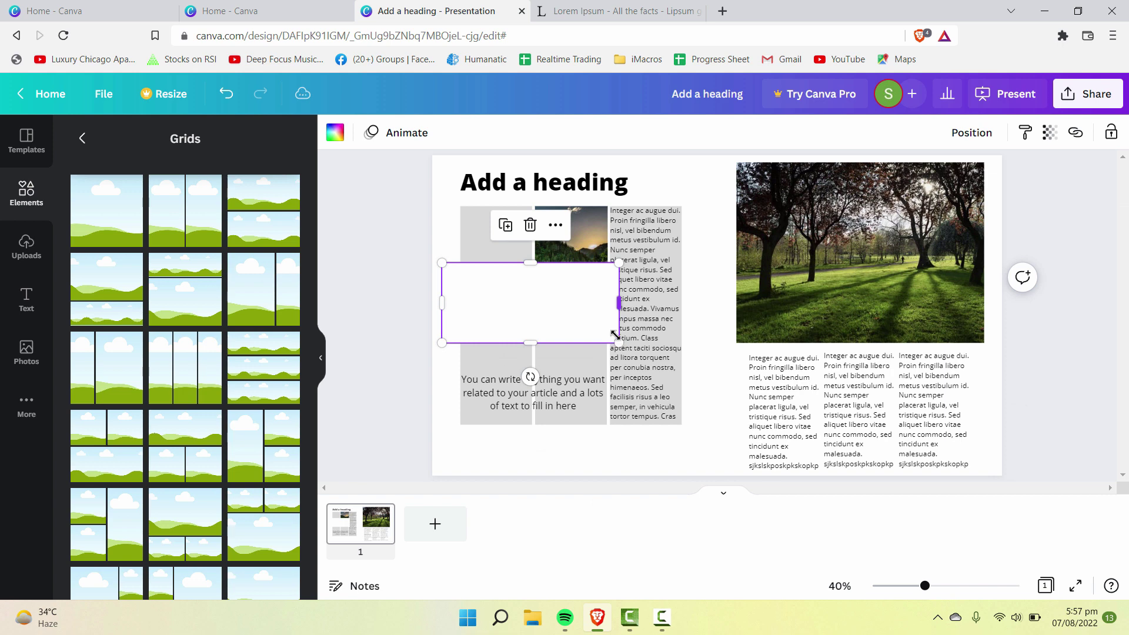
{"action": "left_click_drag", "start_coordinate": [530, 342], "coordinate": [567, 306]}
{"action": "left_click", "coordinate": [513, 333]}
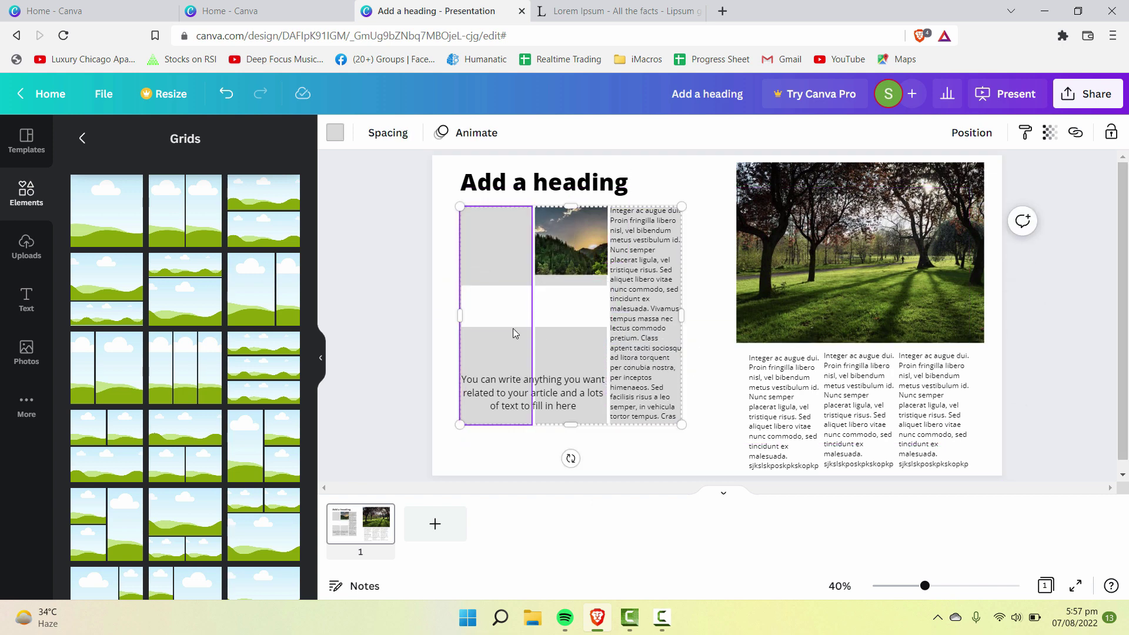
Move the centered article text up beneath the forest photo and clear the white strip from the gray columns
{"action": "left_click_drag", "start_coordinate": [517, 382], "coordinate": [498, 300]}
{"action": "right_click", "coordinate": [444, 339]}
{"action": "key", "text": "Escape"}
{"action": "right_click", "coordinate": [509, 312]}
{"action": "key", "text": "Escape"}
{"action": "key", "text": "Escape"}
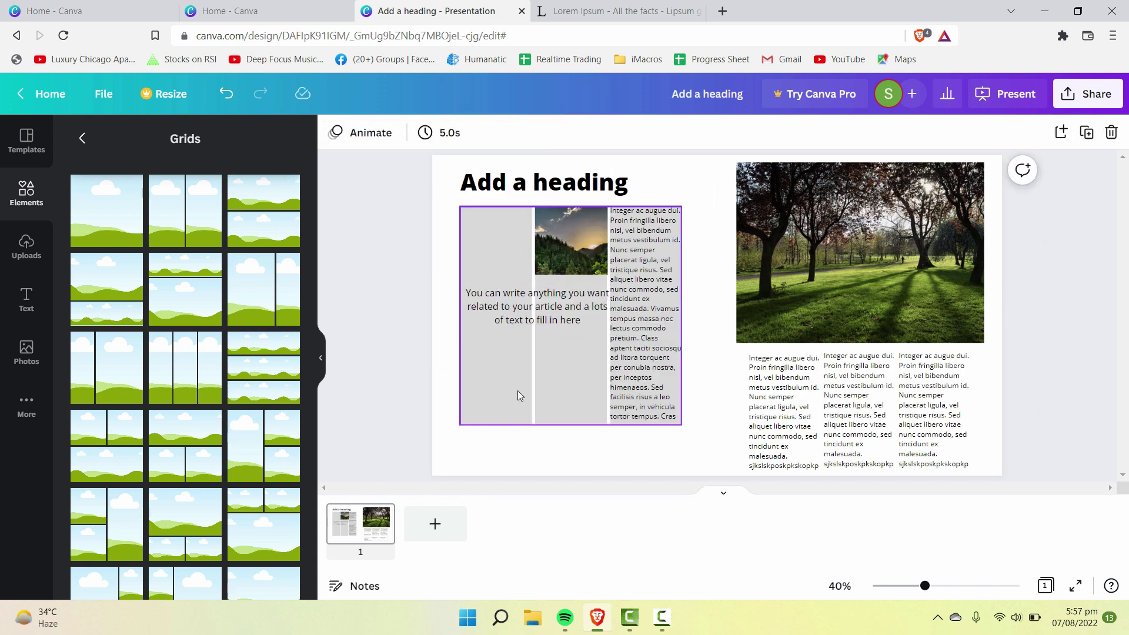
Copy the second page's paragraph into the middle gray column below the centered text, and trim it to end at "aliquet libero vitae"
{"action": "left_click", "coordinate": [641, 369]}
{"action": "left_click_drag", "start_coordinate": [797, 417], "coordinate": [583, 406]}
{"action": "double_click", "coordinate": [596, 450]}
{"action": "key", "text": "BackSpace"}
{"action": "key", "text": "BackSpace"}
{"action": "key", "text": "BackSpace"}
{"action": "key", "text": "BackSpace"}
{"action": "key", "text": "BackSpace"}
{"action": "key", "text": "BackSpace"}
{"action": "key", "text": "BackSpace"}
{"action": "key", "text": "BackSpace"}
{"action": "key", "text": "BackSpace"}
{"action": "key", "text": "BackSpace"}
{"action": "key", "text": "BackSpace"}
{"action": "key", "text": "BackSpace"}
{"action": "key", "text": "BackSpace"}
{"action": "key", "text": "BackSpace"}
{"action": "key", "text": "BackSpace"}
{"action": "key", "text": "BackSpace"}
{"action": "key", "text": "BackSpace"}
{"action": "key", "text": "BackSpace"}
{"action": "key", "text": "BackSpace"}
{"action": "key", "text": "BackSpace"}
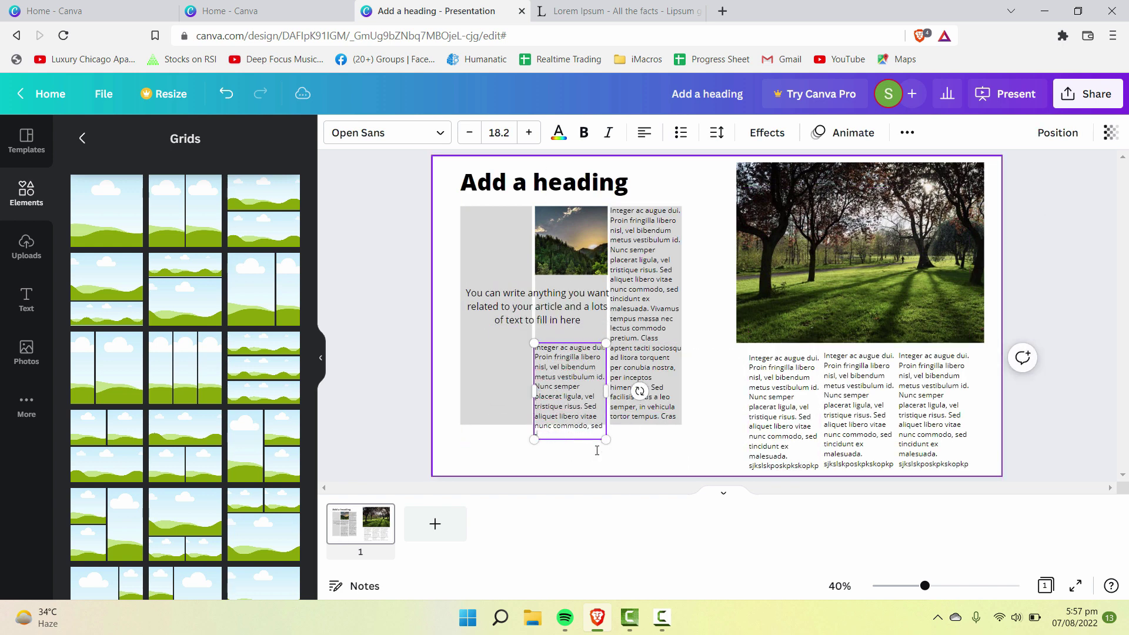
{"action": "left_click", "coordinate": [727, 325]}
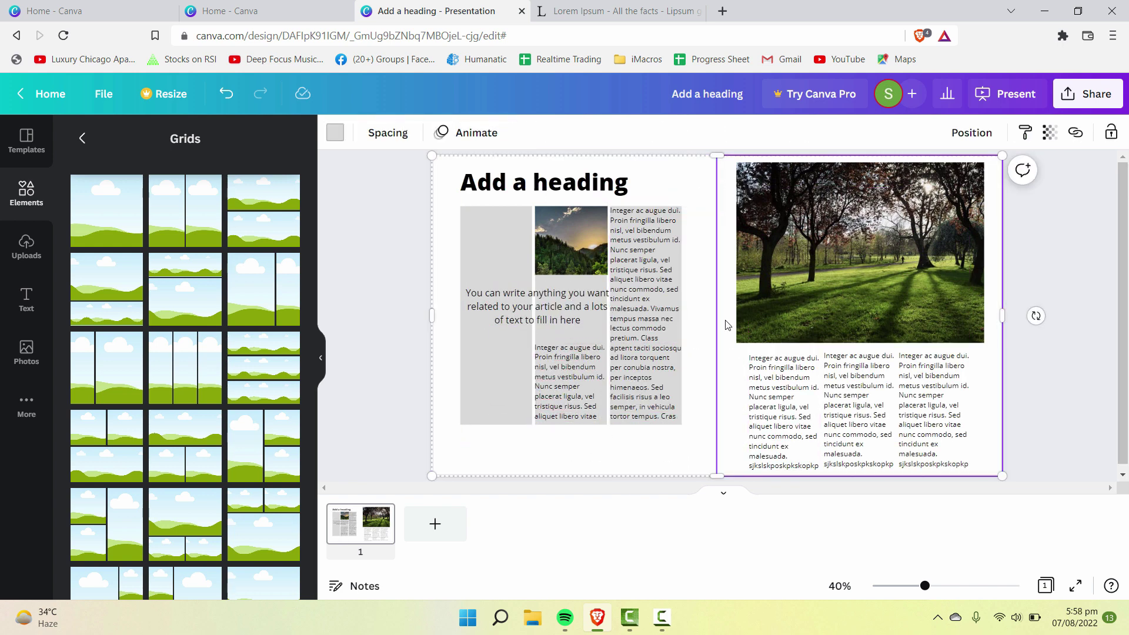
Make the gray three-column grid on the first page fully transparent
{"action": "left_click", "coordinate": [521, 255]}
{"action": "left_click", "coordinate": [595, 264]}
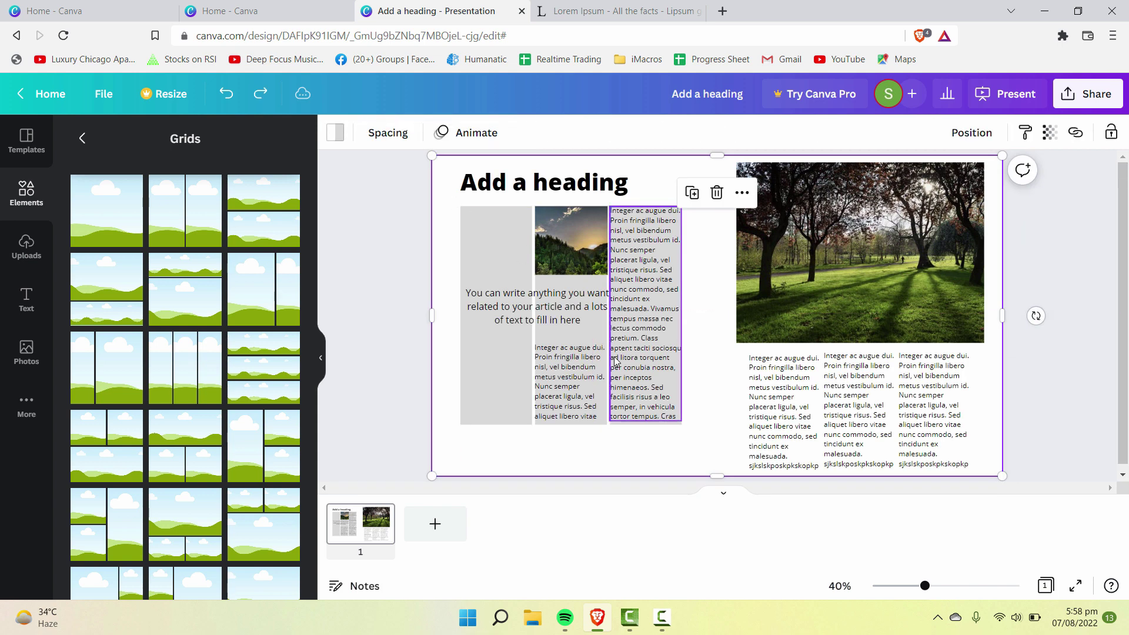
{"action": "left_click", "coordinate": [515, 259]}
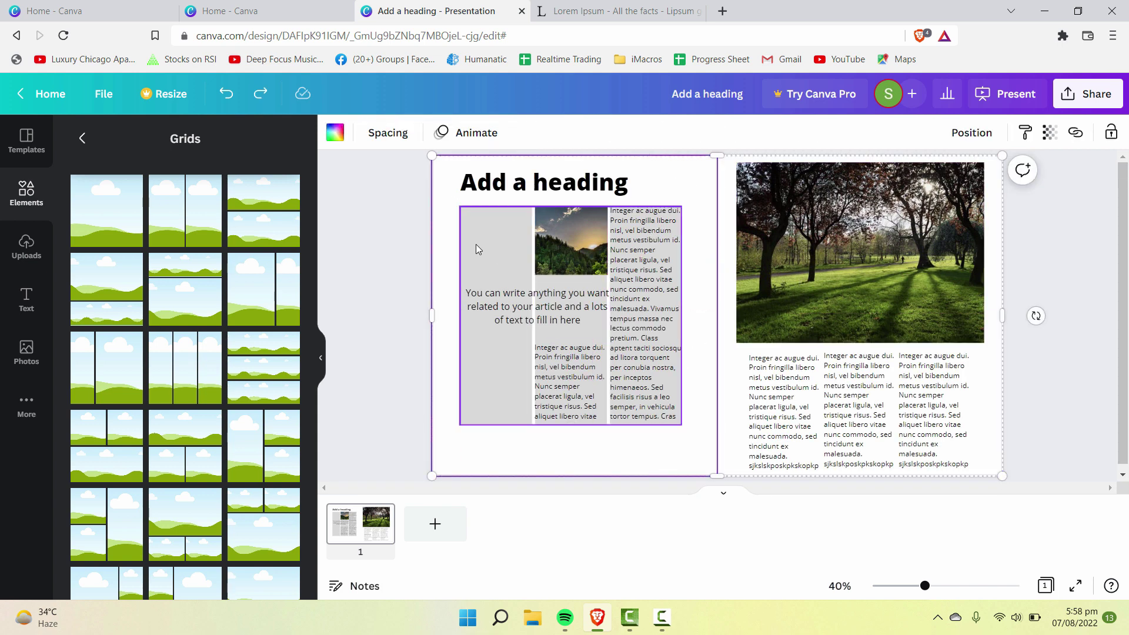
{"action": "left_click", "coordinate": [497, 246]}
{"action": "left_click", "coordinate": [647, 235]}
{"action": "left_click", "coordinate": [504, 252]}
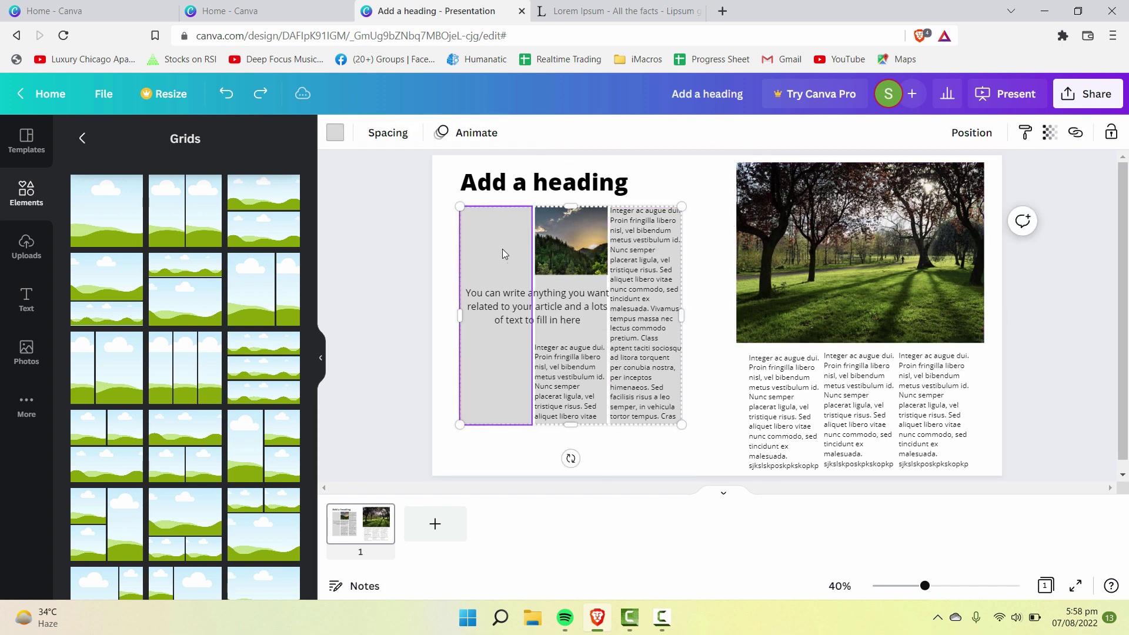
{"action": "left_click", "coordinate": [1061, 138]}
{"action": "left_click_drag", "start_coordinate": [1011, 189], "coordinate": [894, 188]}
Shift the first page's tall text column slightly to the right, clear of the centered article text
{"action": "left_click", "coordinate": [564, 365]}
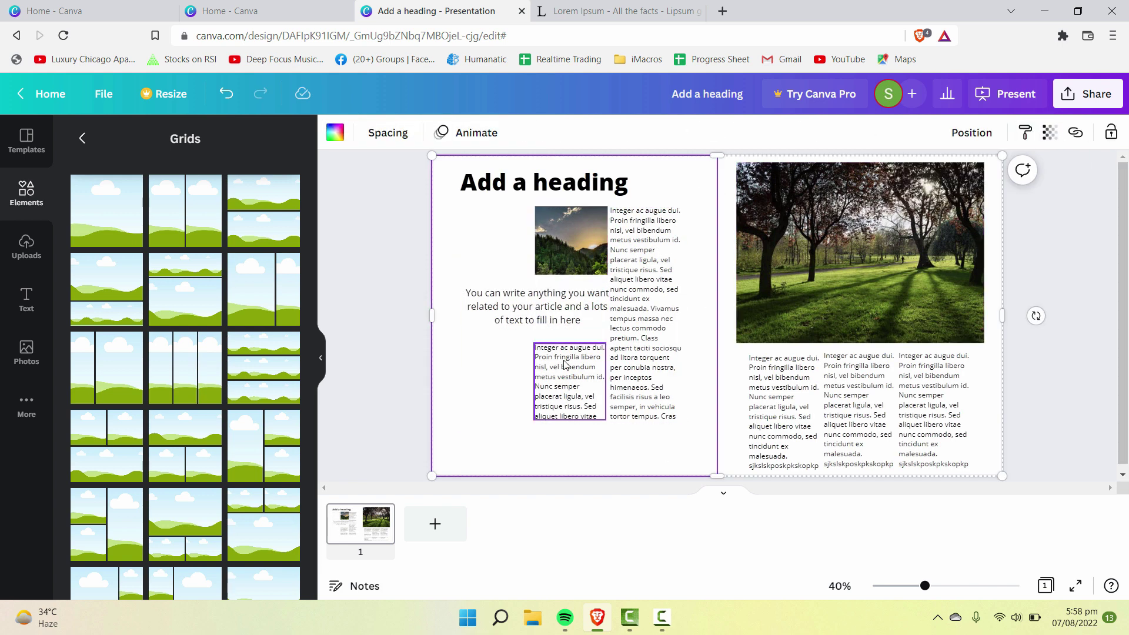
{"action": "left_click", "coordinate": [645, 356]}
{"action": "left_click_drag", "start_coordinate": [645, 356], "coordinate": [663, 356]}
Make the centered article text bold and fit it on three lines at font size 21.6 beneath the forest photo
{"action": "left_click", "coordinate": [529, 322]}
{"action": "key", "text": "ctrl+b"}
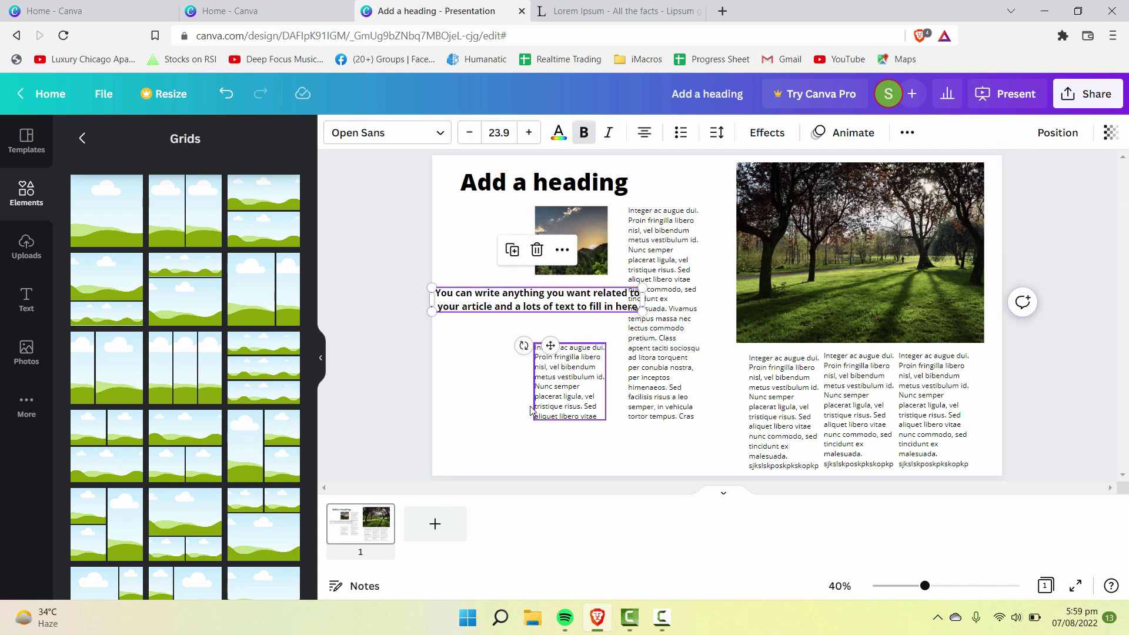
{"action": "left_click_drag", "start_coordinate": [650, 315], "coordinate": [617, 310]}
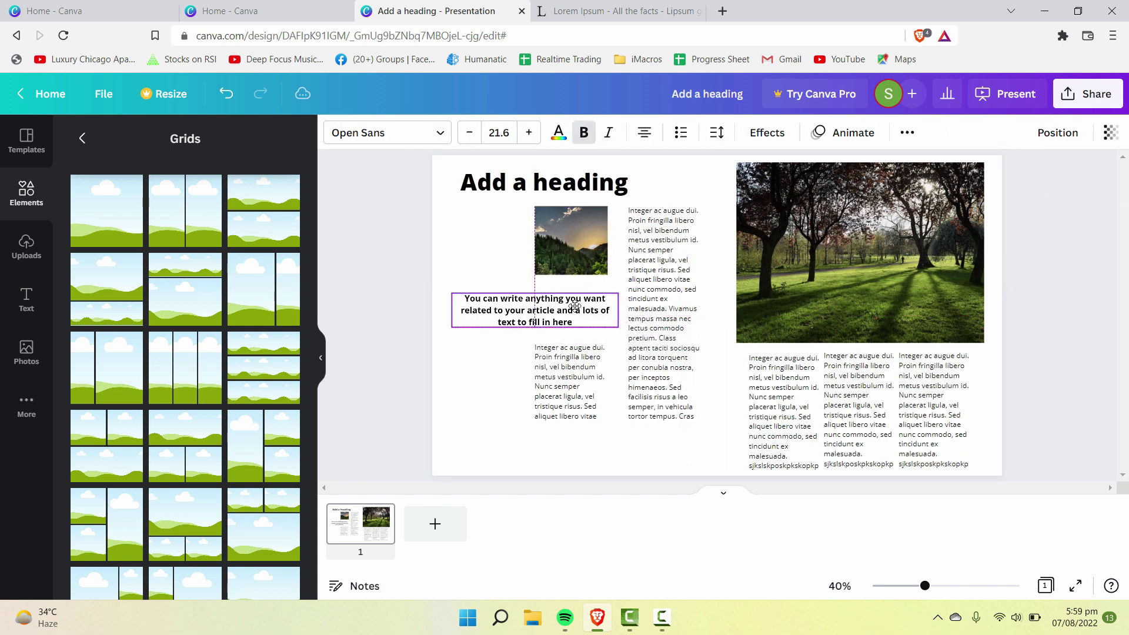
{"action": "left_click", "coordinate": [663, 353]}
{"action": "left_click", "coordinate": [686, 457]}
{"action": "left_click", "coordinate": [859, 253]}
{"action": "left_click", "coordinate": [1063, 475]}
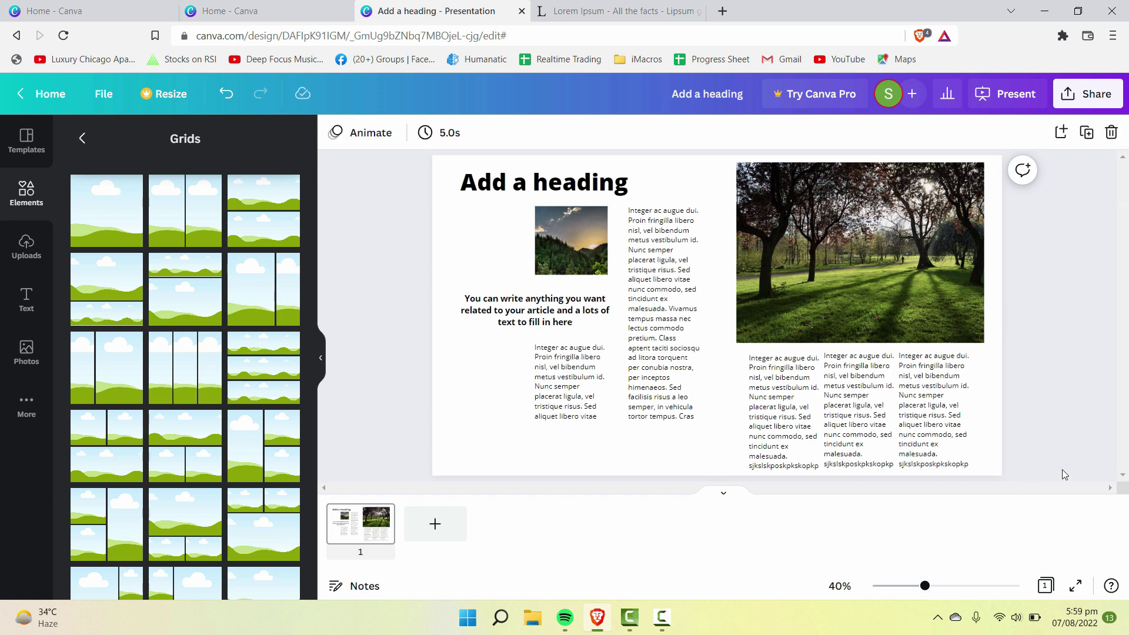
Replace the placeholder heading above the forest photo with "Article Heading" and select all of its text
{"action": "double_click", "coordinate": [599, 168]}
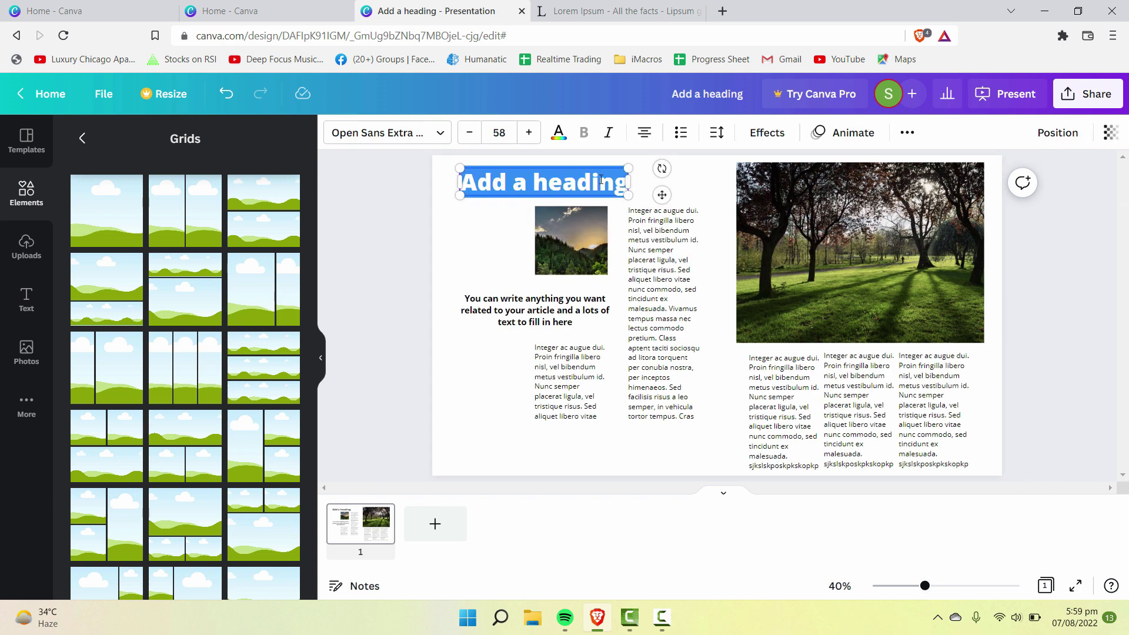
{"action": "type", "text": "Article Headin"}
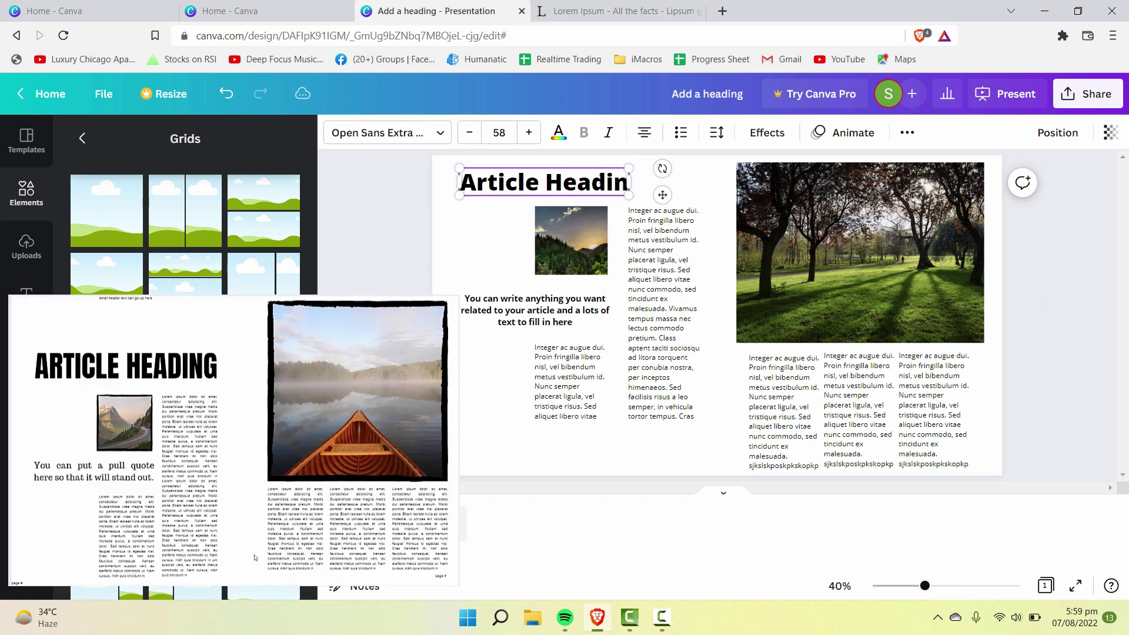
{"action": "type", "text": "g"}
{"action": "key", "text": "ctrl+a"}
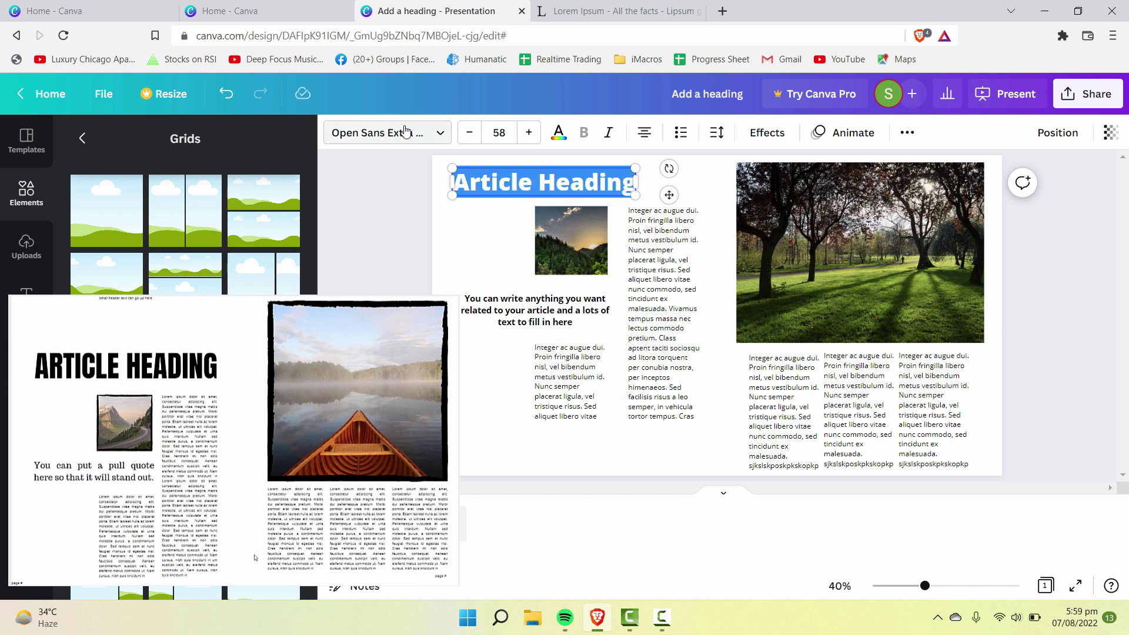
Try the Agrandir Narrow Medium font on the "Article Heading" title and undo the font change
{"action": "left_click", "coordinate": [436, 141]}
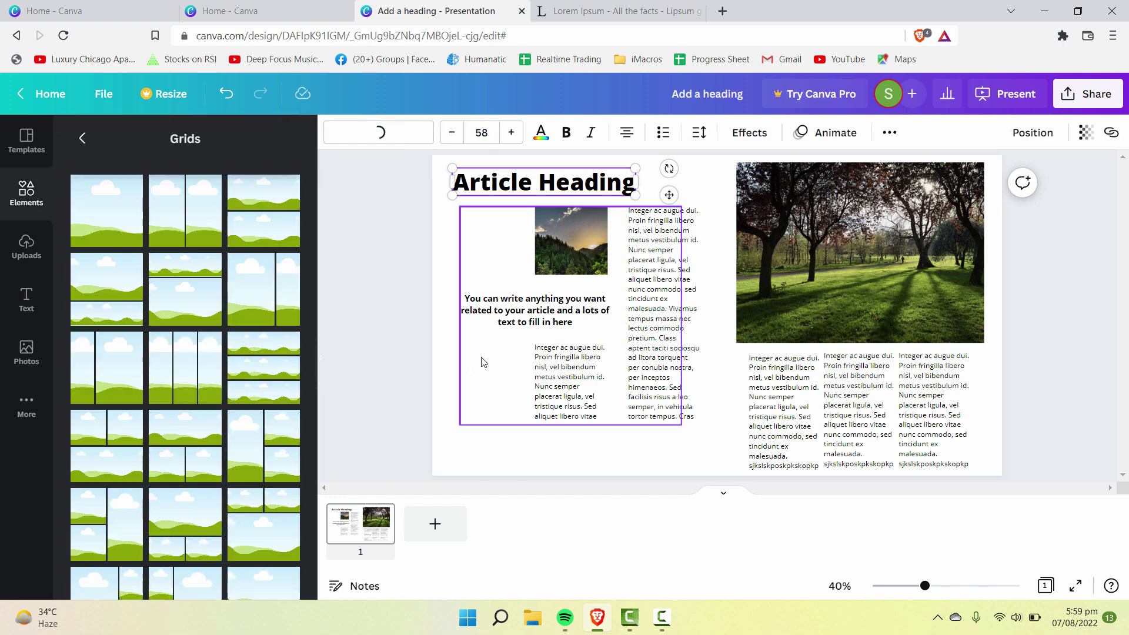
{"action": "left_click", "coordinate": [416, 361]}
{"action": "left_click", "coordinate": [804, 365]}
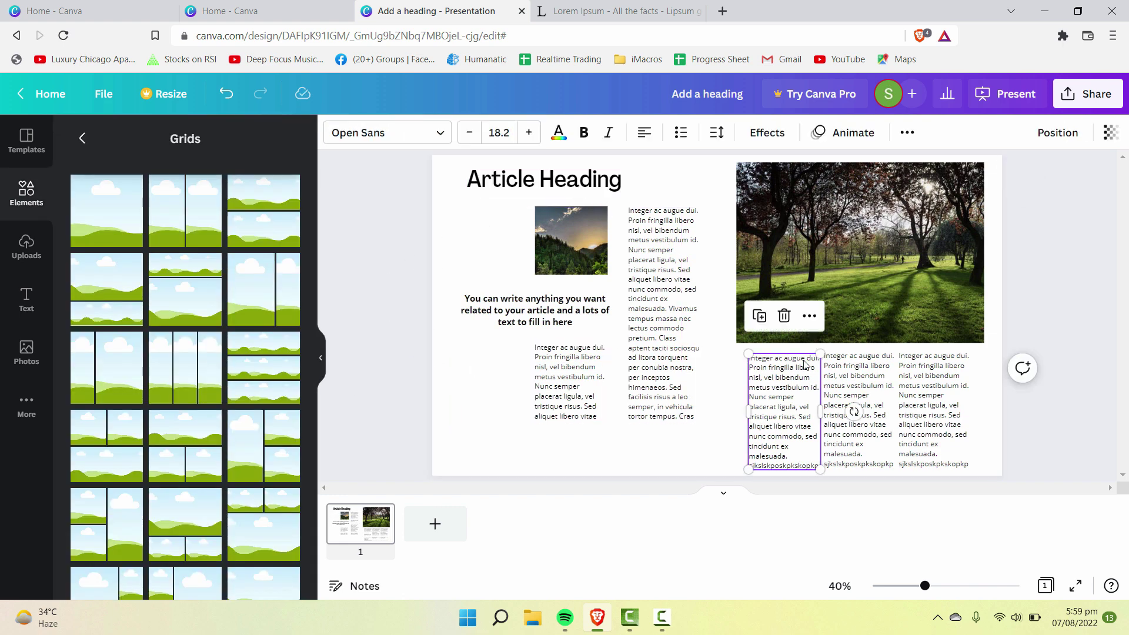
{"action": "left_click", "coordinate": [736, 381]}
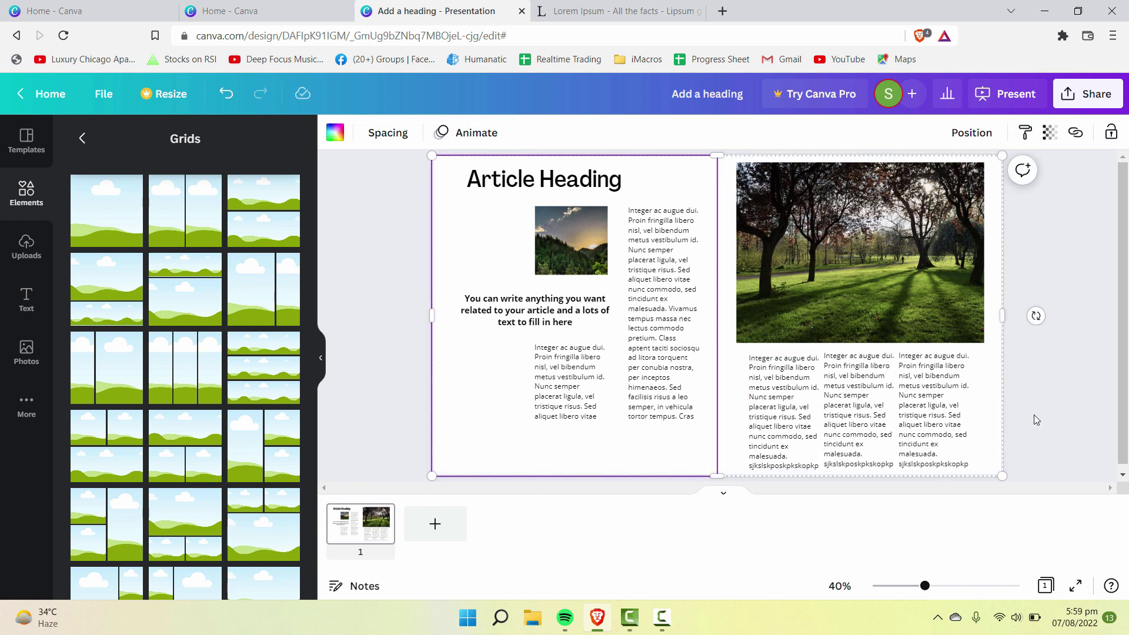
{"action": "key", "text": "ctrl+z"}
{"action": "left_click", "coordinate": [470, 405]}
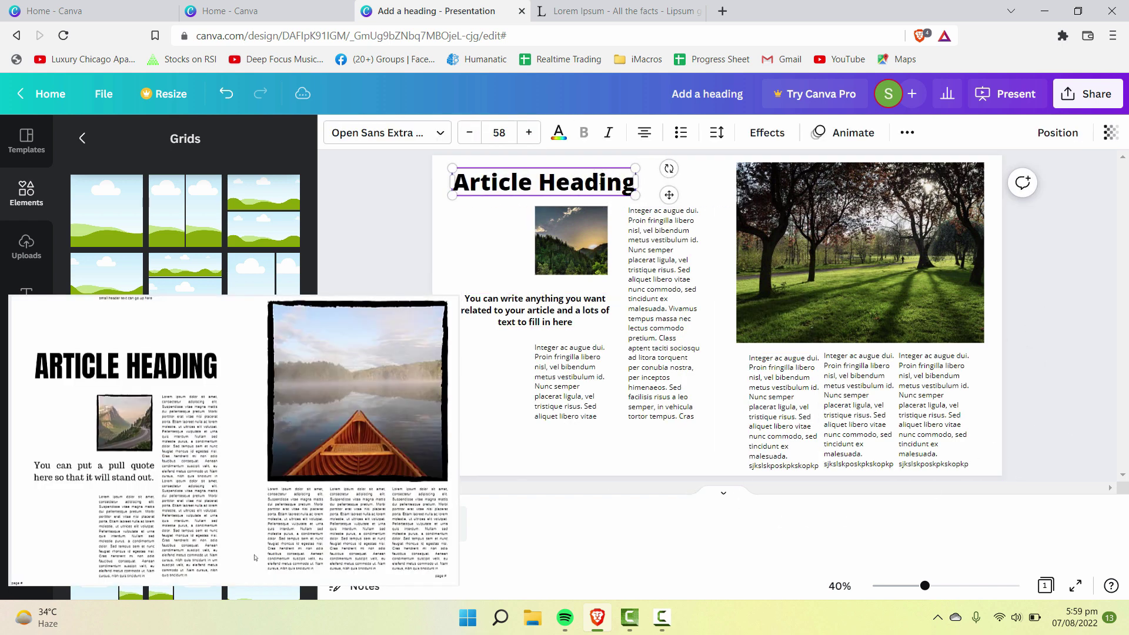
Set the "Article Heading" title in the Agrandir Narrow Medium font and make it bold
{"action": "left_click", "coordinate": [436, 142]}
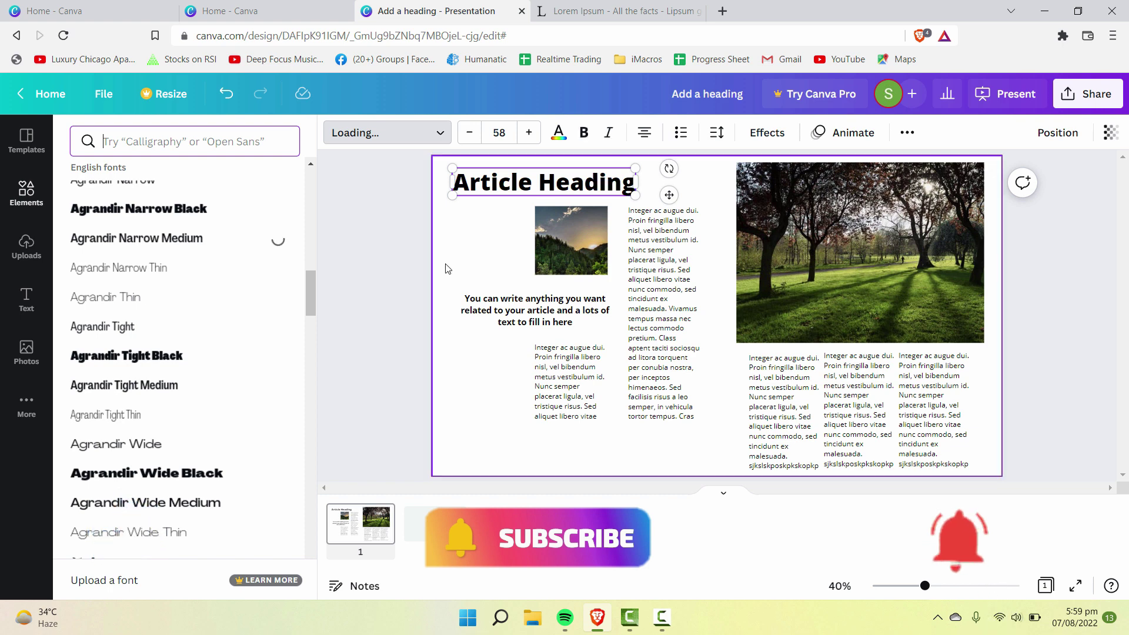
{"action": "left_click", "coordinate": [429, 319]}
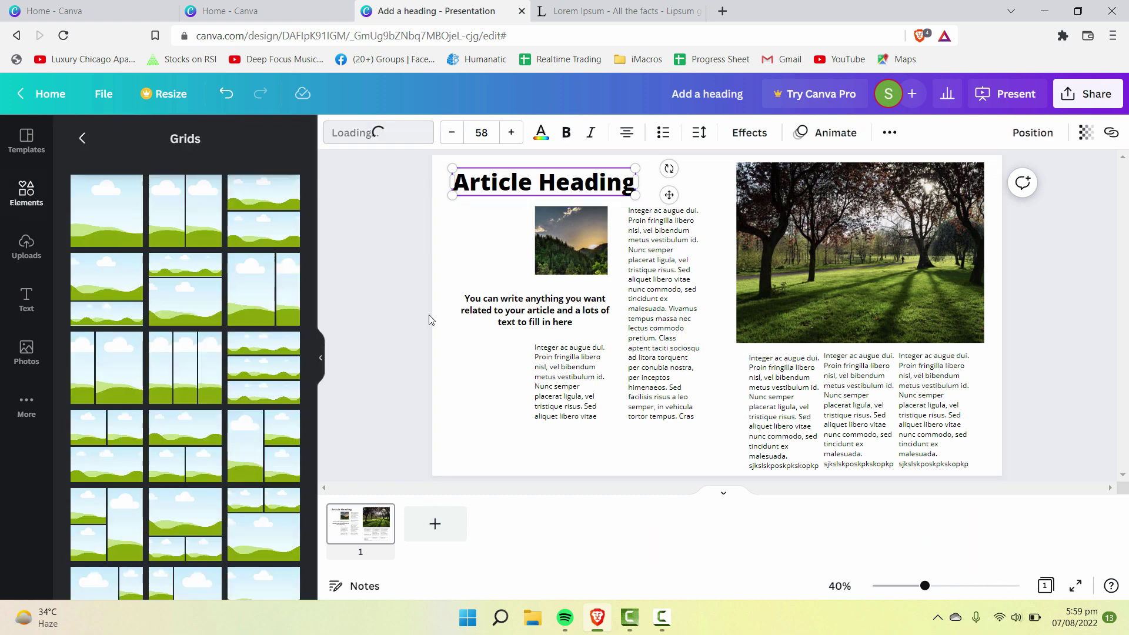
{"action": "left_click", "coordinate": [417, 362]}
{"action": "left_click", "coordinate": [751, 372]}
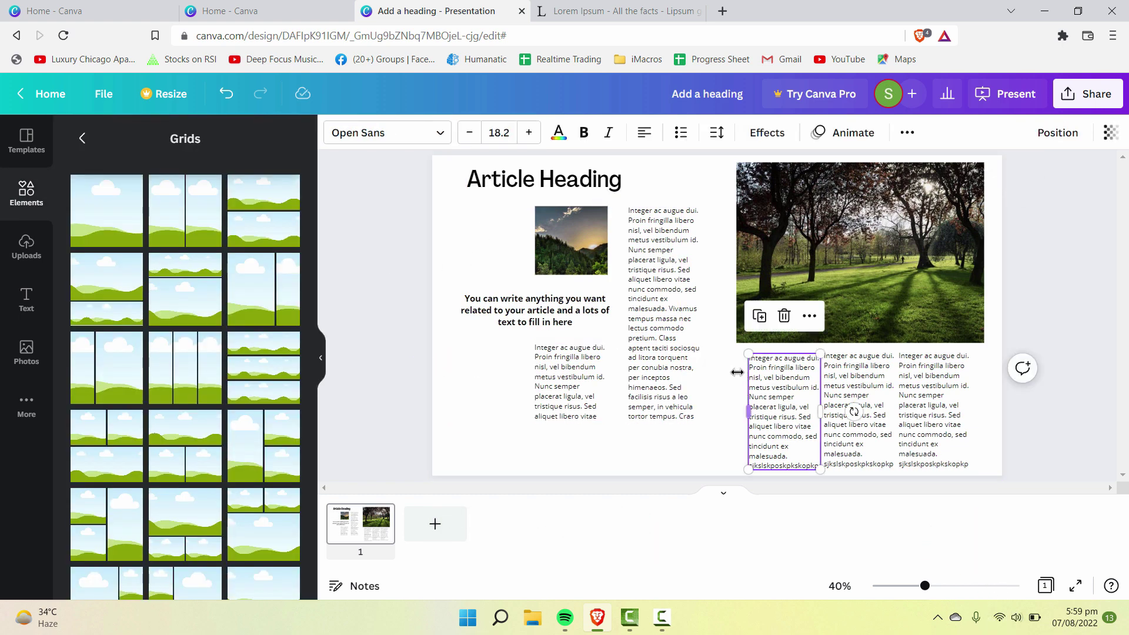
{"action": "left_click", "coordinate": [707, 423]}
{"action": "key", "text": "ctrl+z"}
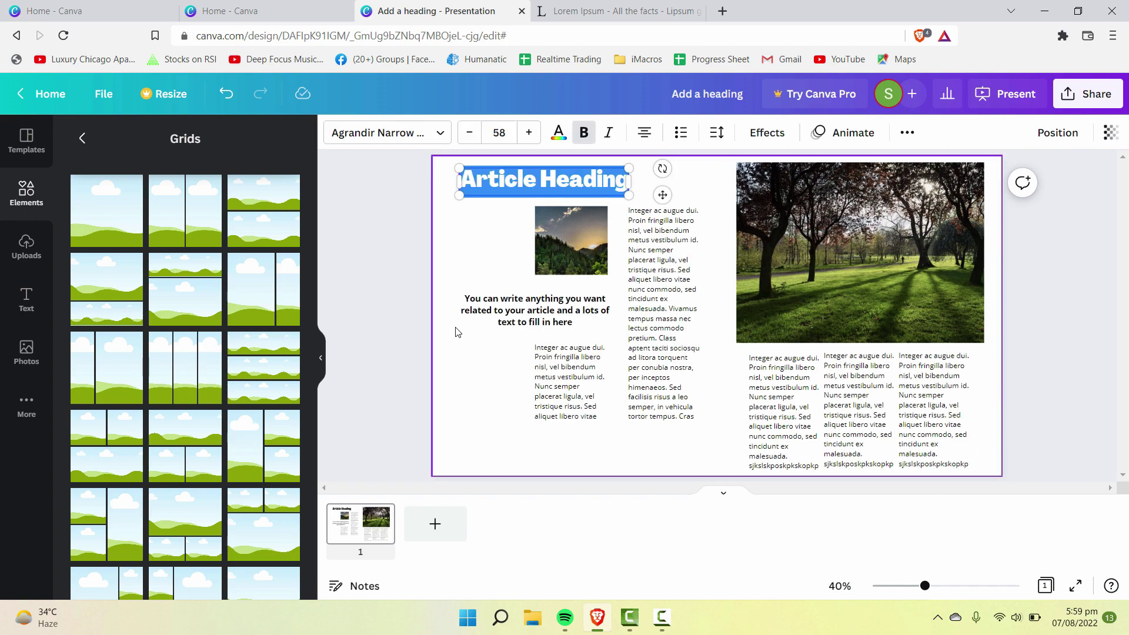
{"action": "left_click", "coordinate": [468, 377]}
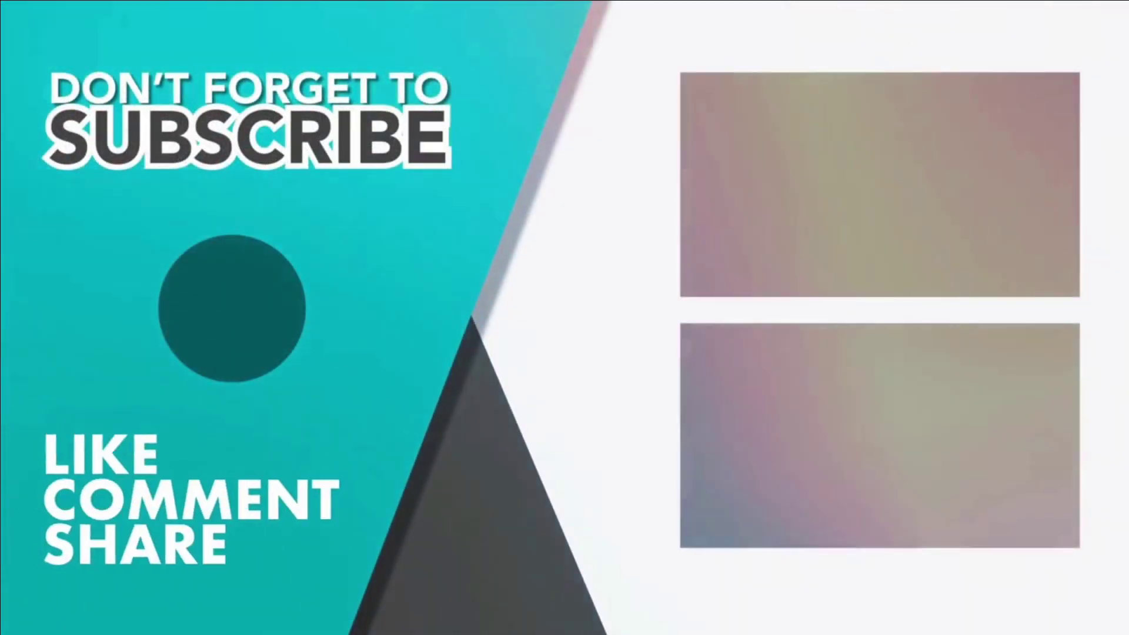